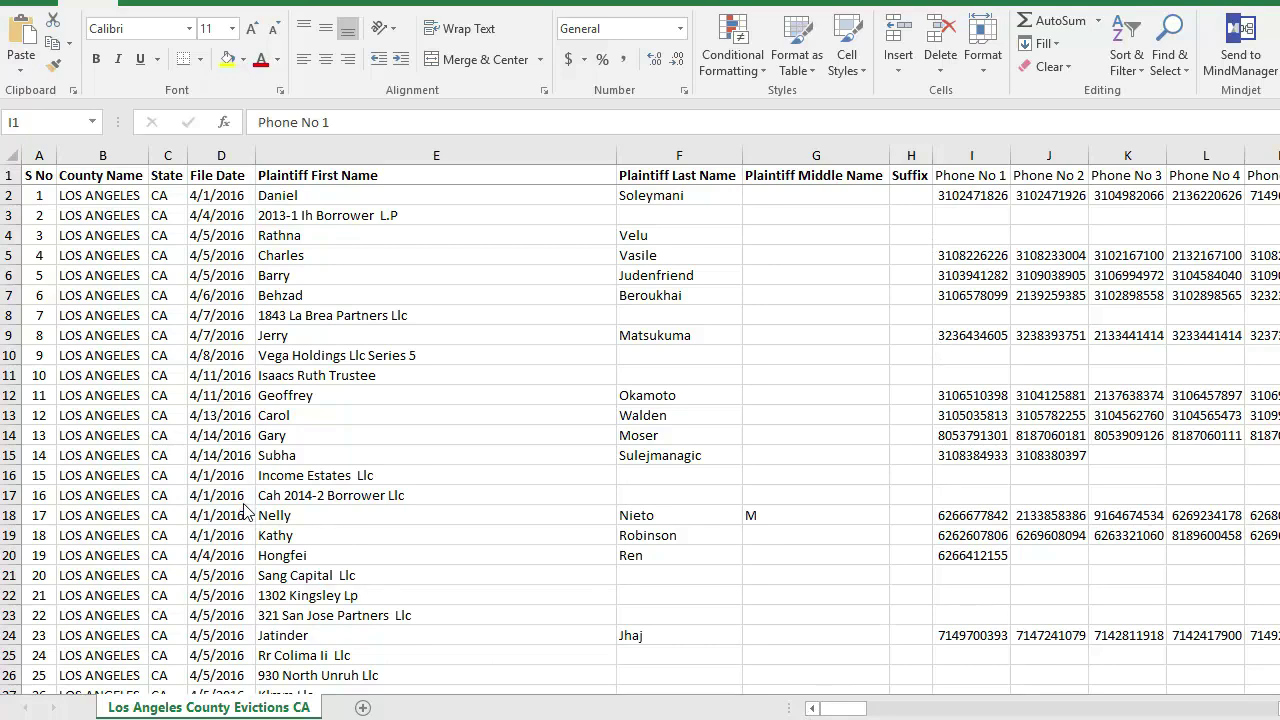
# Step: Examine the plaintiff name columns through to the end of the evictions list, from the first record down
pyautogui.scroll(-3, 245, 510)
pyautogui.scroll(3, 245, 510)
pyautogui.hotkey('ctrl', 'space')
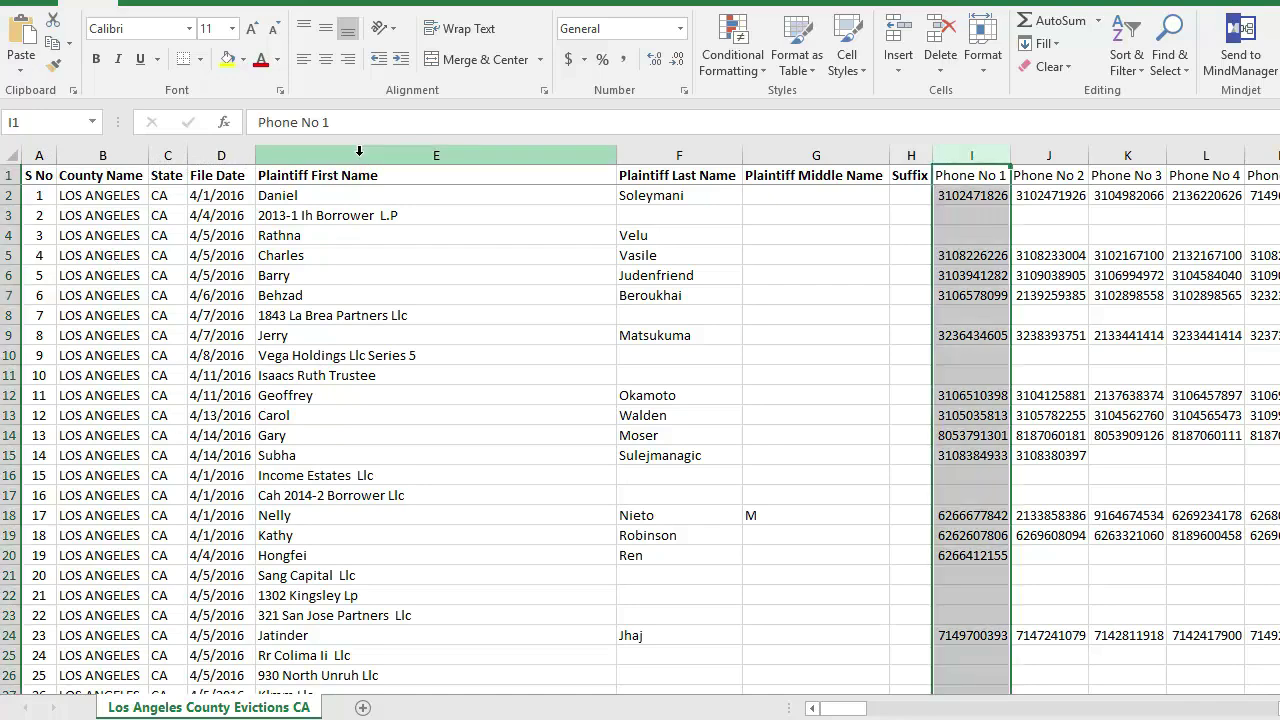
pyautogui.click(358, 150)
pyautogui.click(630, 235)
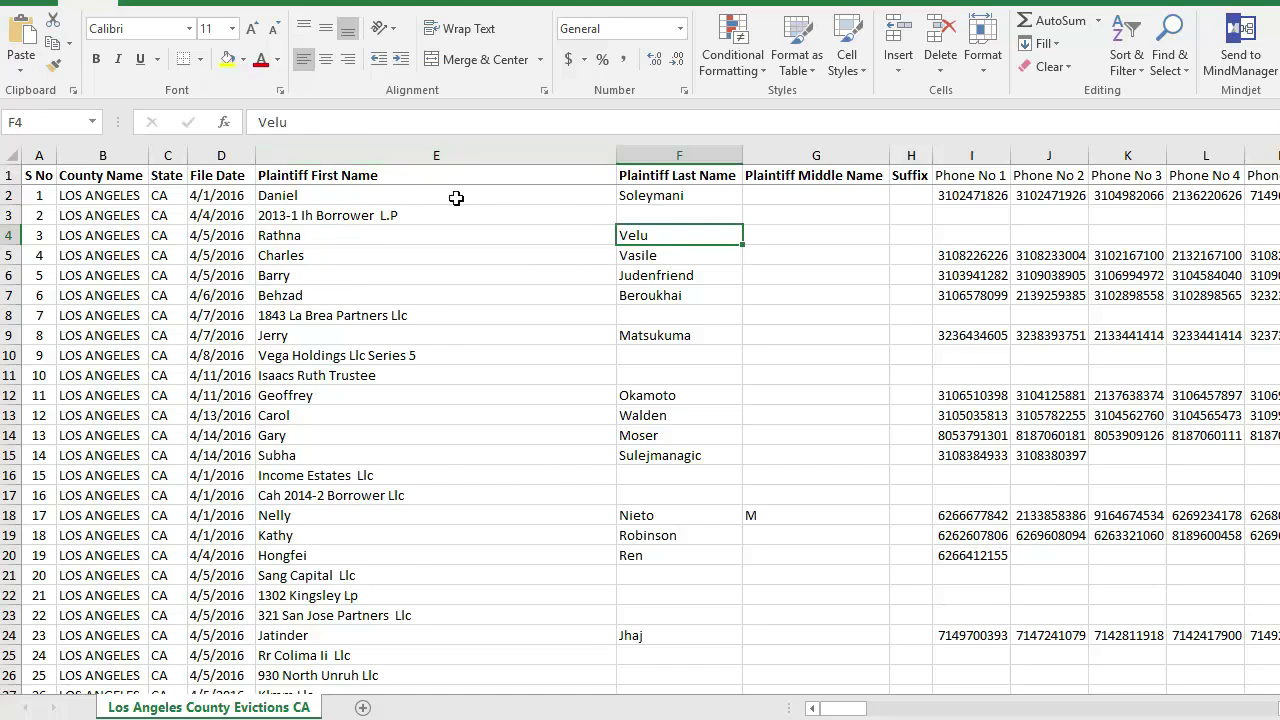
pyautogui.scroll(-20, 620, 450)
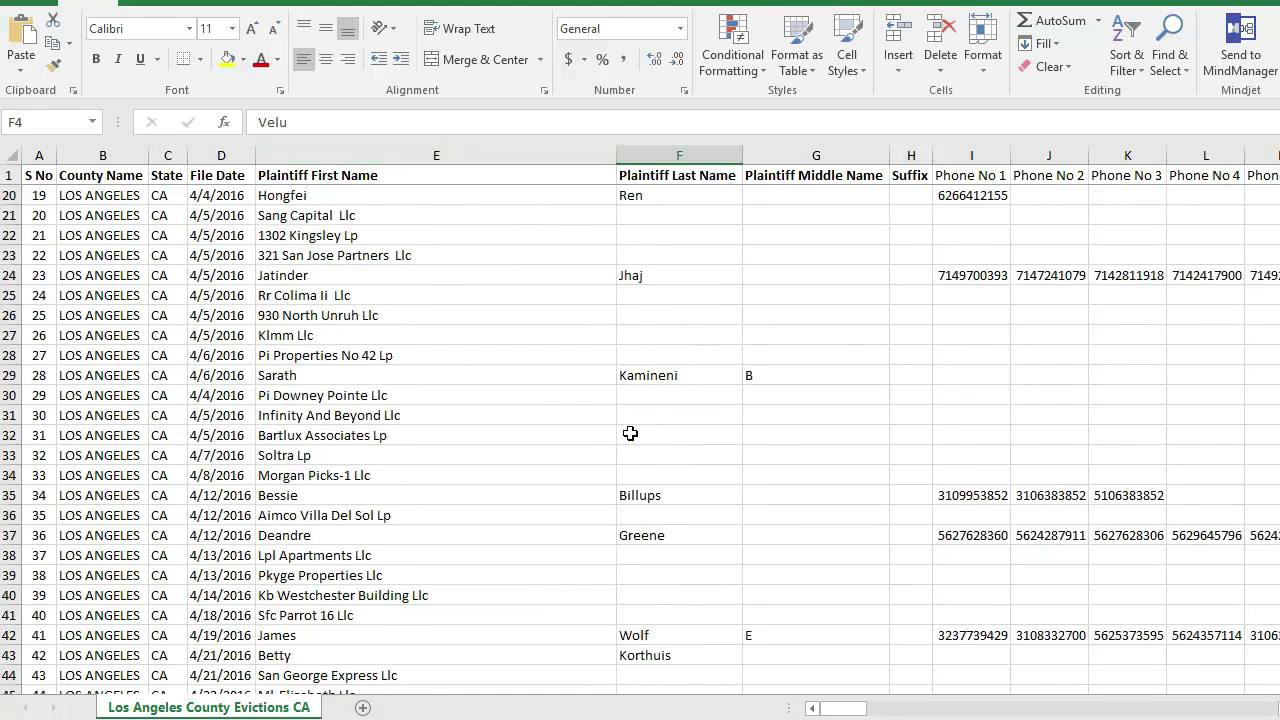
pyautogui.scroll(-20, 504, 402)
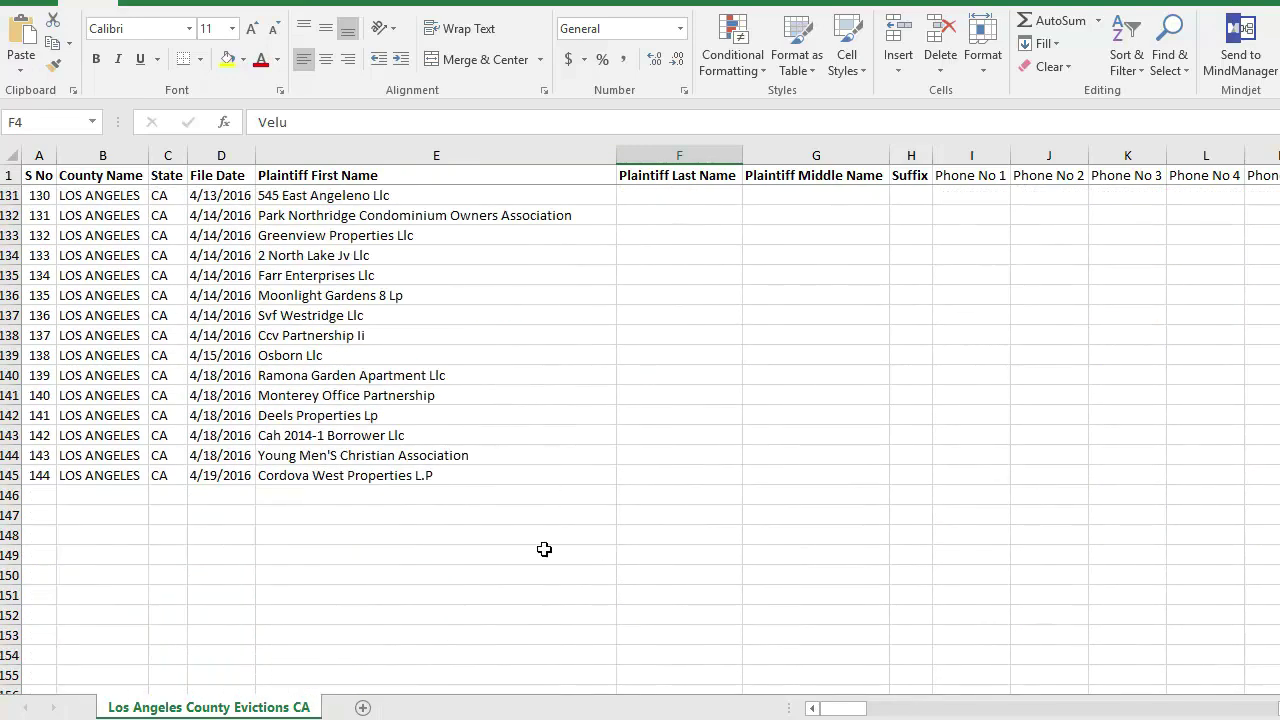
pyautogui.scroll(20, 507, 545)
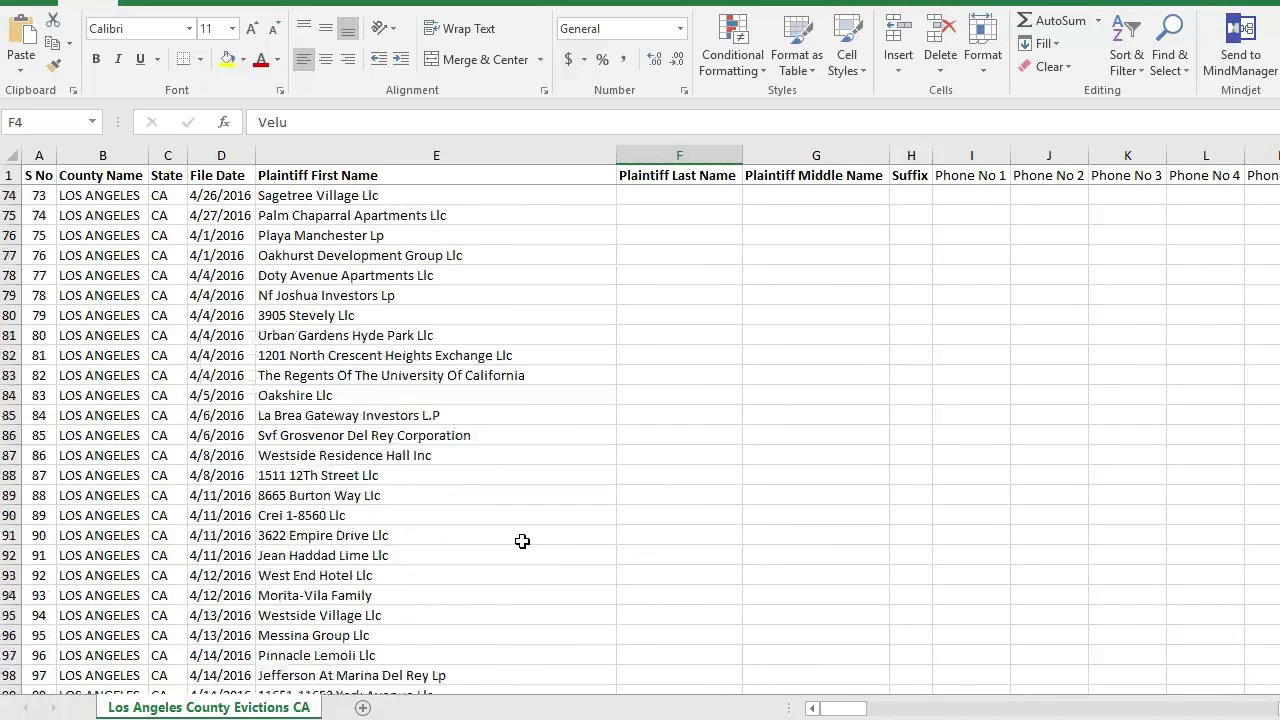
pyautogui.scroll(2, 524, 537)
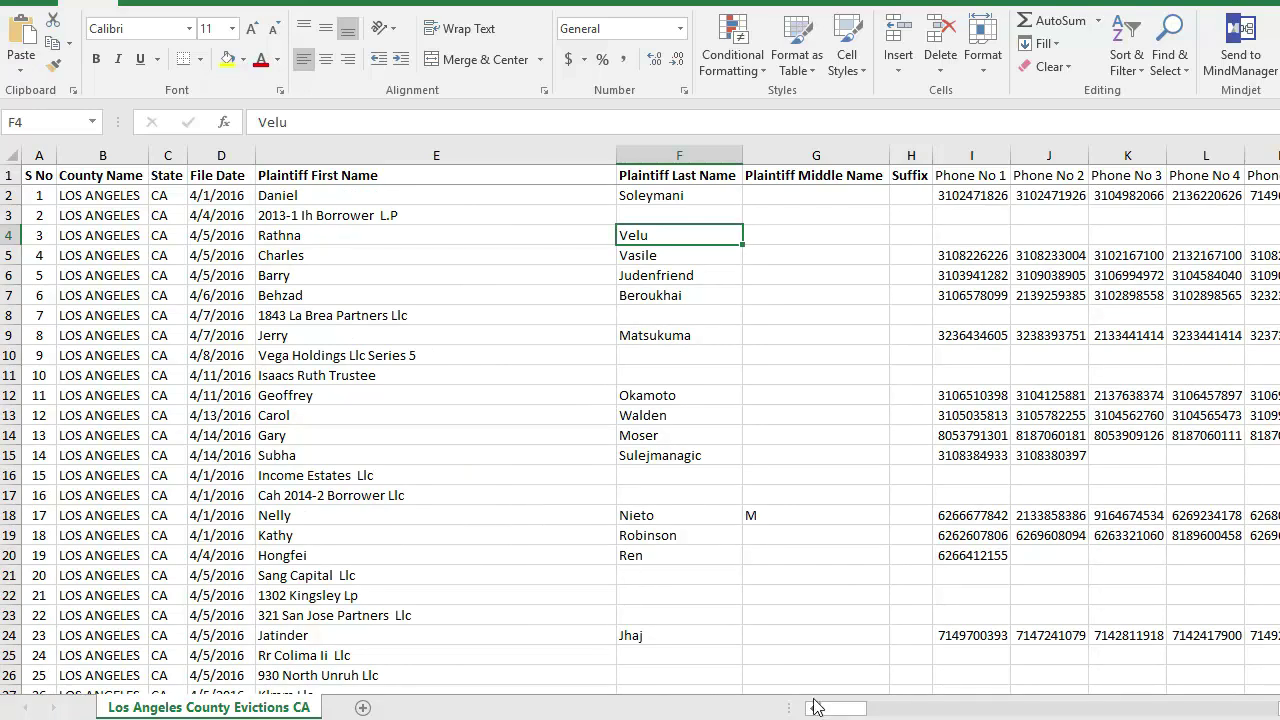
# Step: Hide the phone number and email columns, I through W
pyautogui.moveTo(846, 713); pyautogui.dragTo(888, 710)
pyautogui.moveTo(378, 147); pyautogui.dragTo(591, 177)
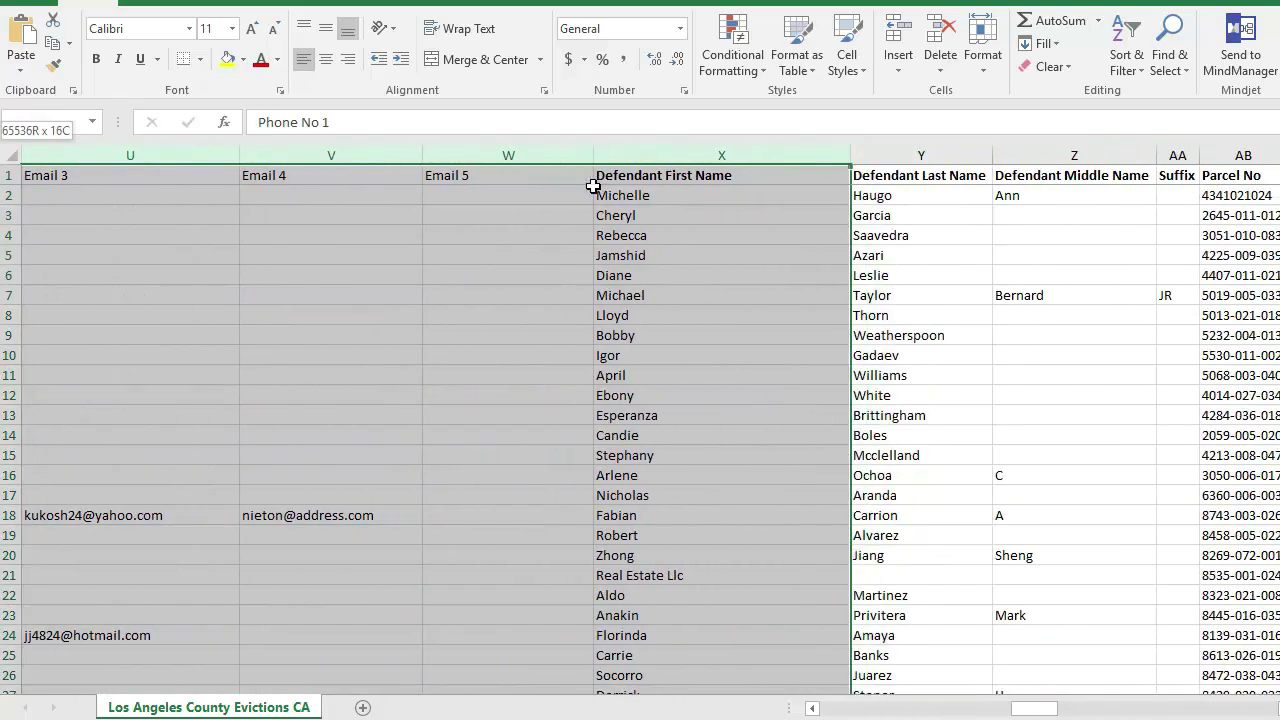
pyautogui.rightClick(490, 233)
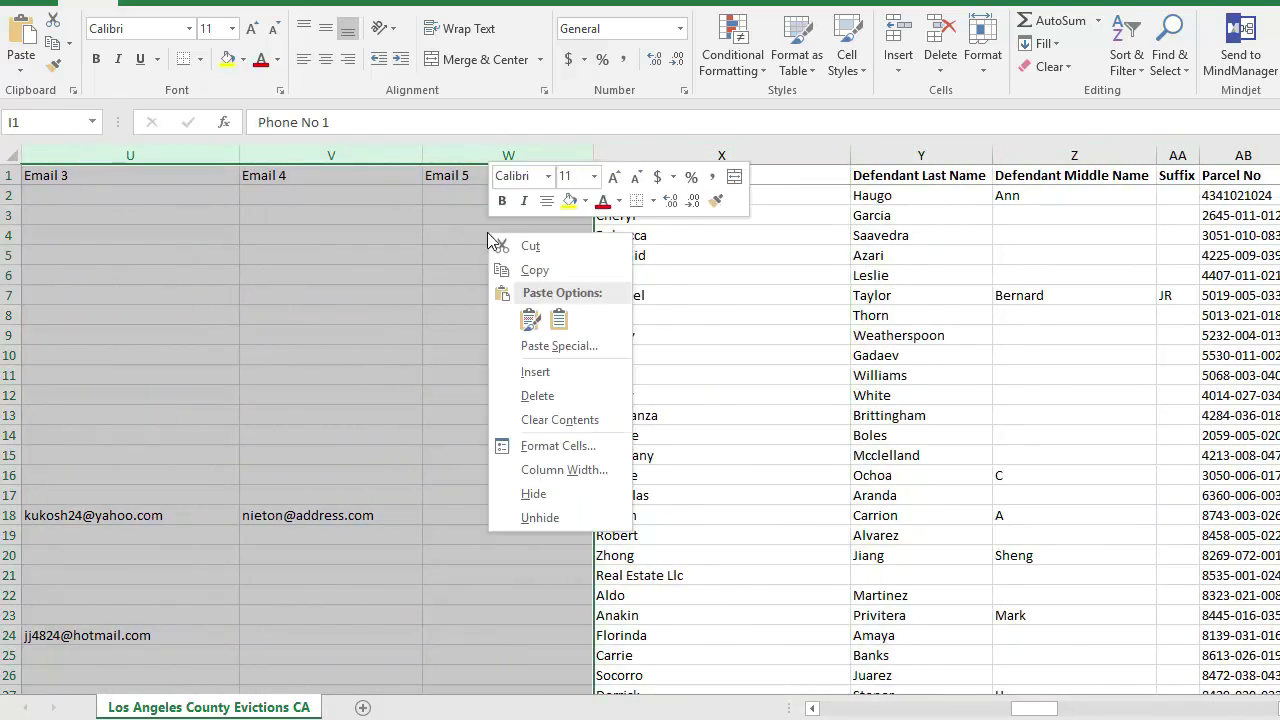
pyautogui.click(535, 494)
# Step: Review the plaintiff first and last name, defendant first name, parcel number, case number and document type columns
pyautogui.moveTo(1027, 714); pyautogui.dragTo(860, 687)
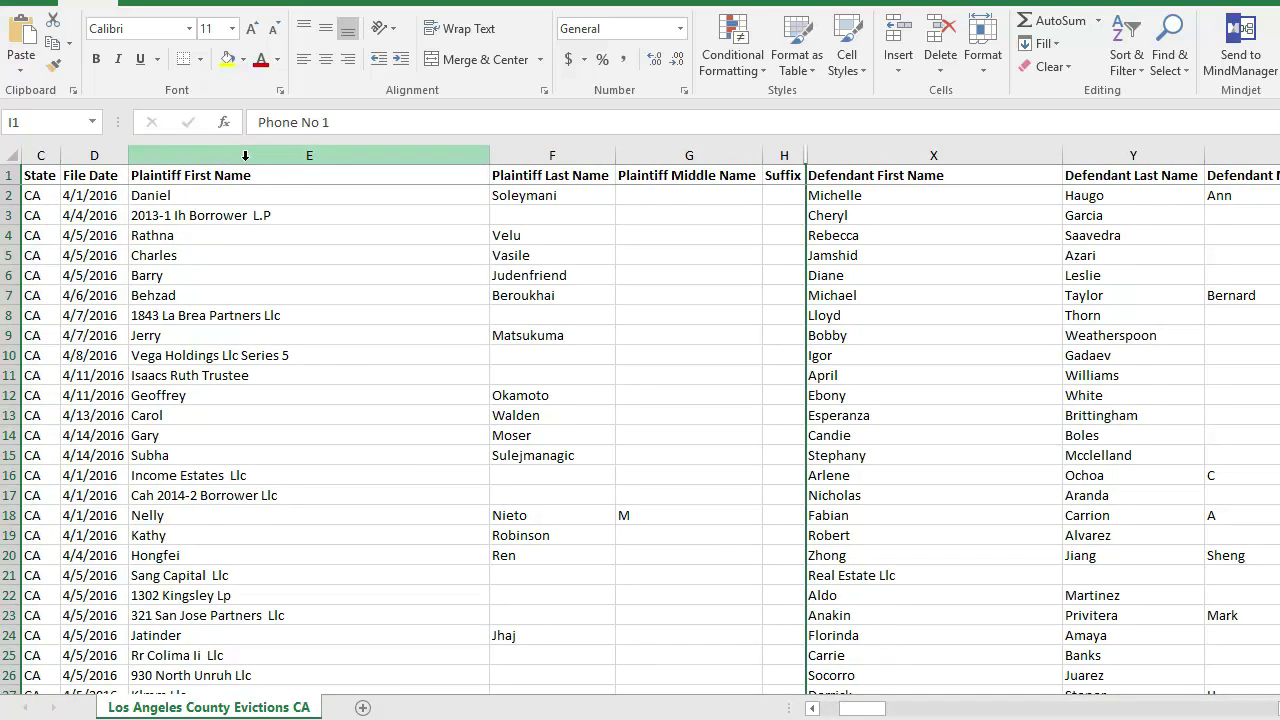
pyautogui.click(255, 152)
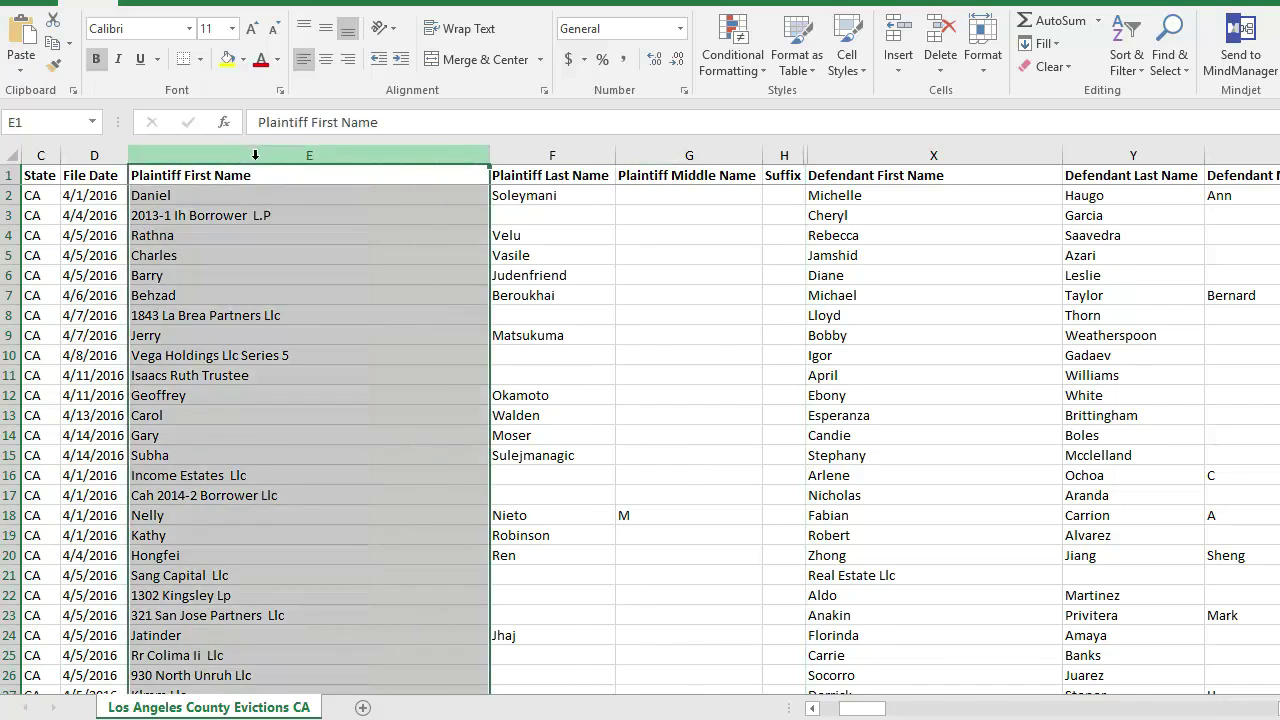
pyautogui.click(544, 152)
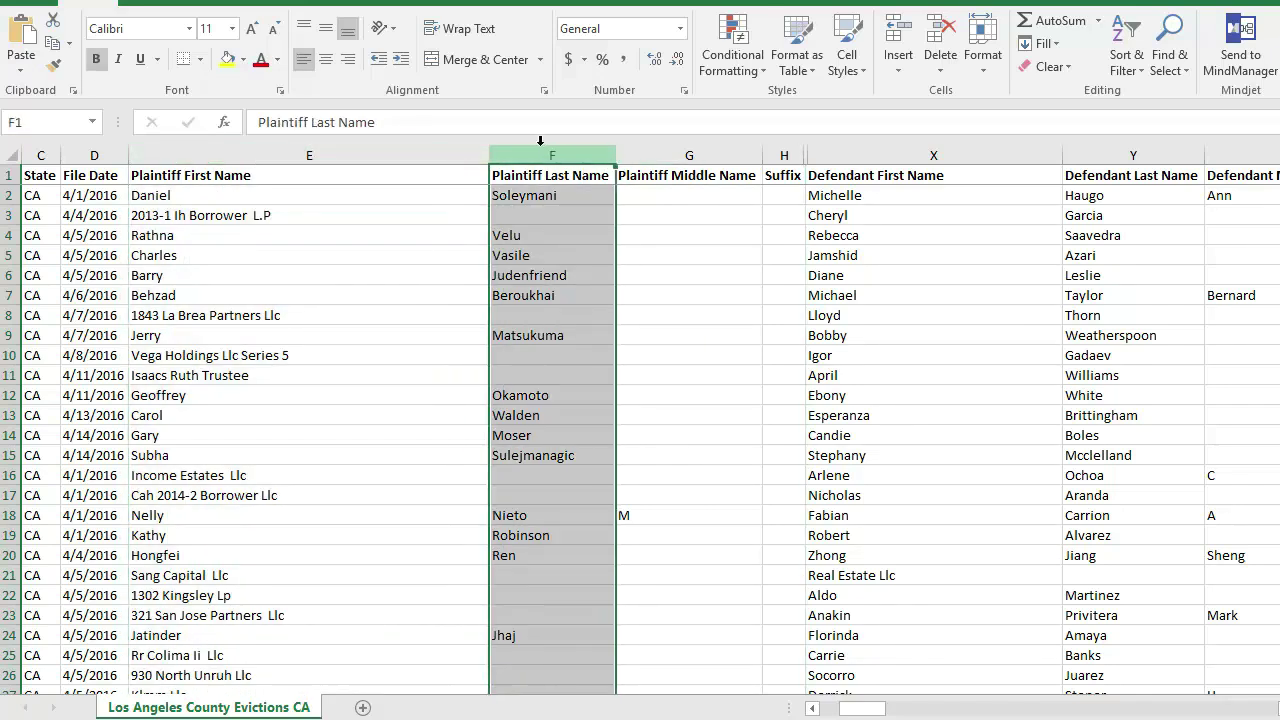
pyautogui.moveTo(878, 708); pyautogui.dragTo(896, 708)
pyautogui.click(436, 157)
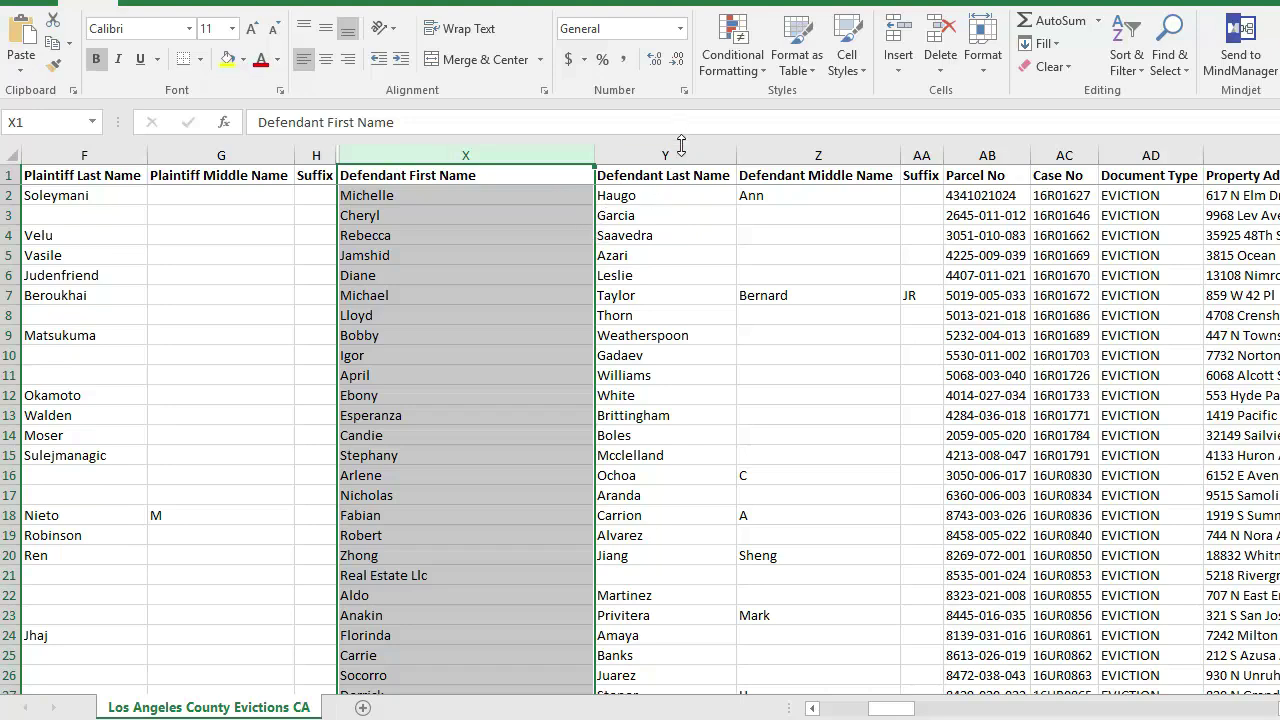
pyautogui.moveTo(905, 705); pyautogui.dragTo(1080, 705)
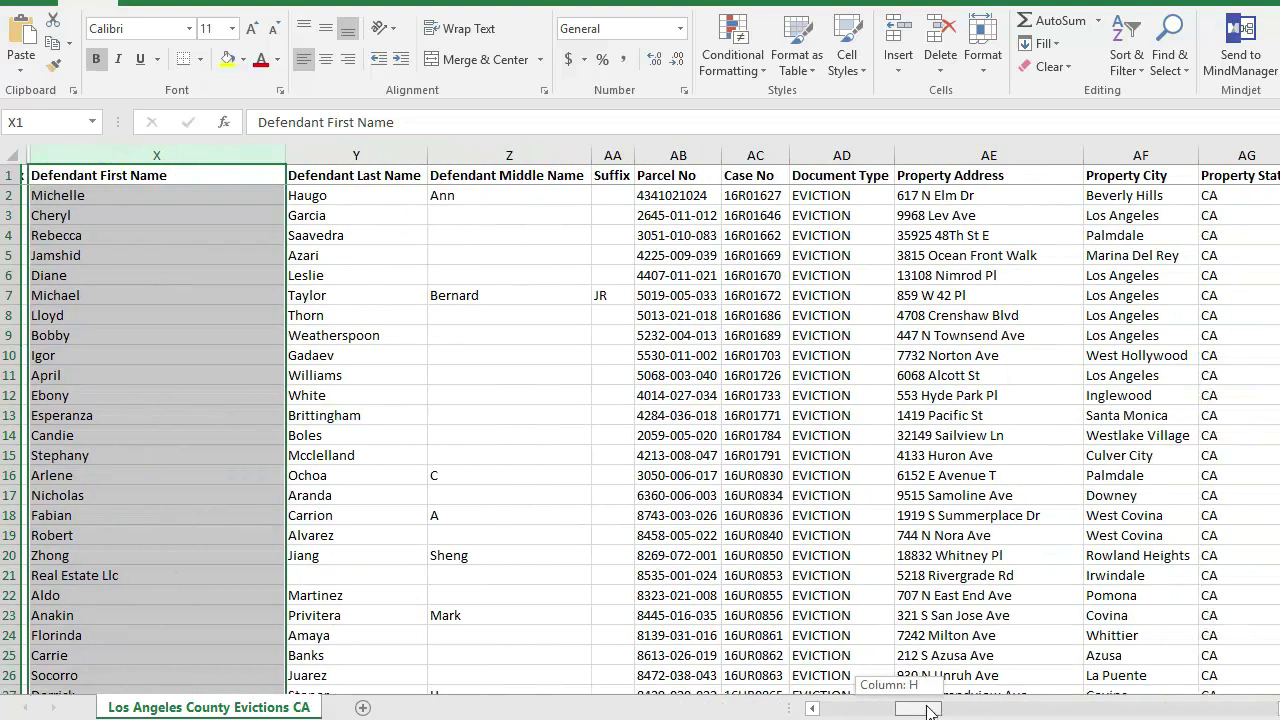
pyautogui.click(658, 150)
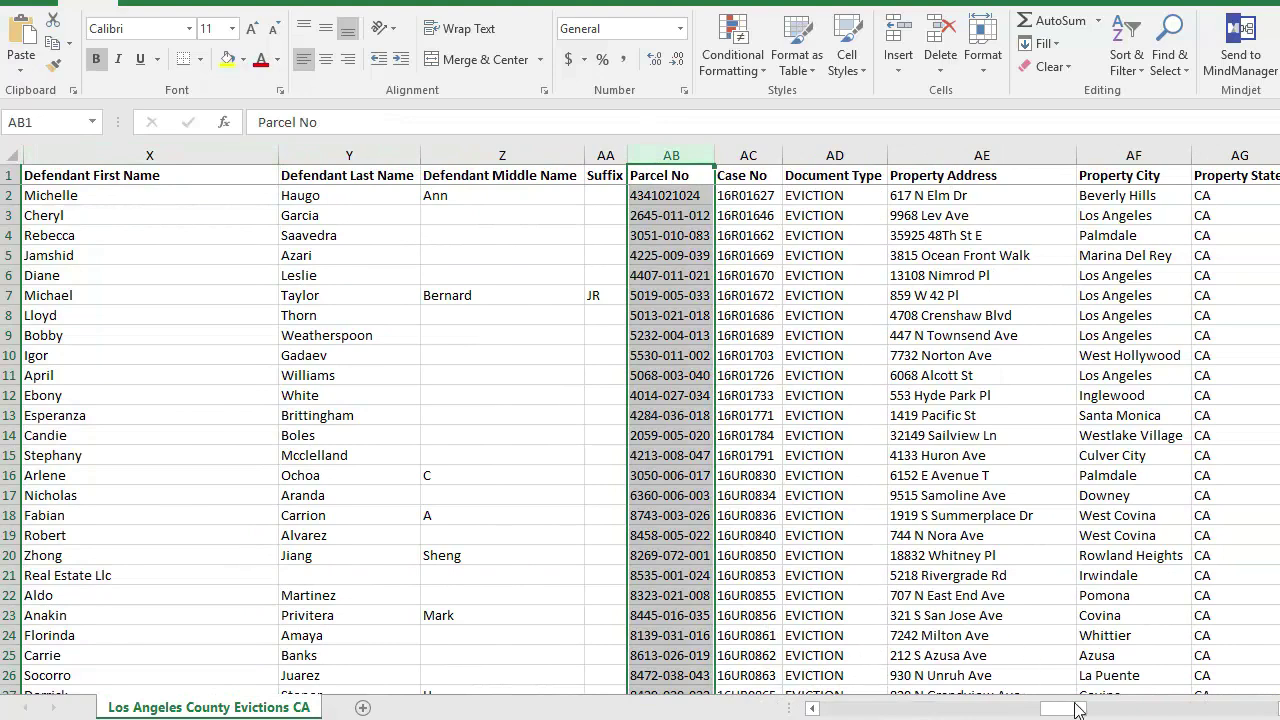
pyautogui.click(748, 155)
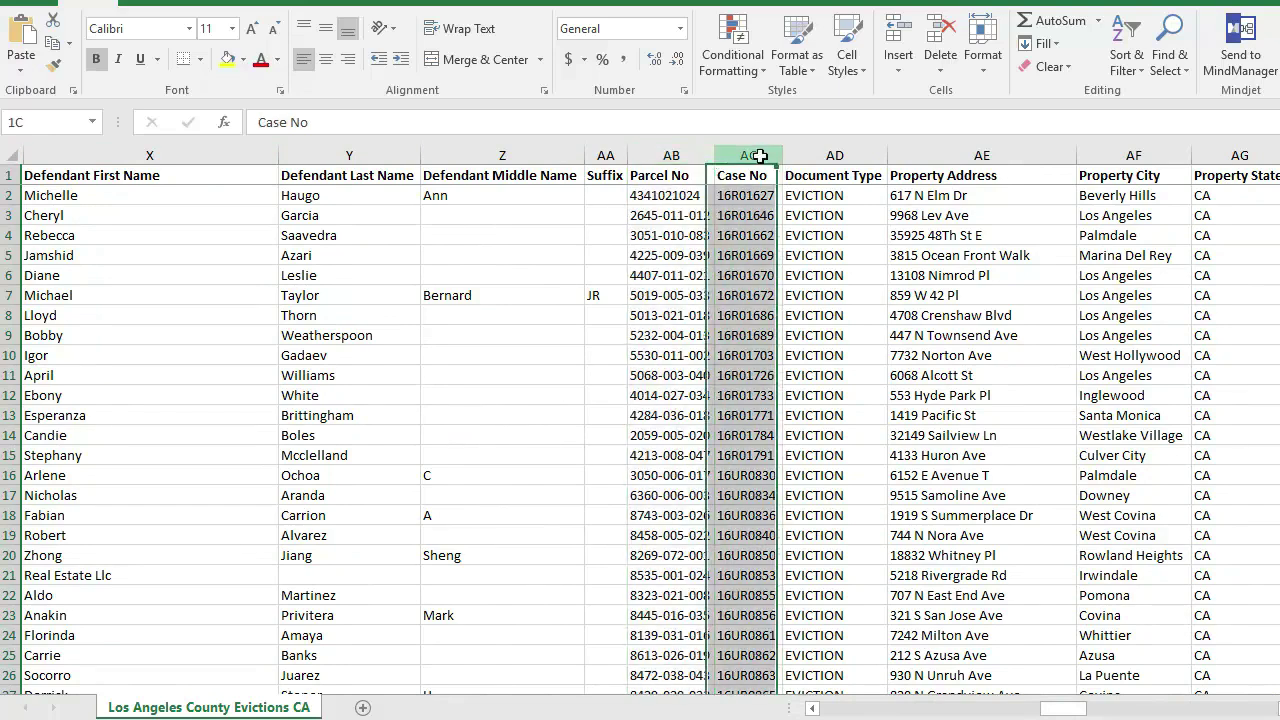
pyautogui.click(834, 155)
# Step: Review the property address, city, state, zip and legal description columns
pyautogui.moveTo(1060, 708); pyautogui.dragTo(1082, 708)
pyautogui.click(610, 155)
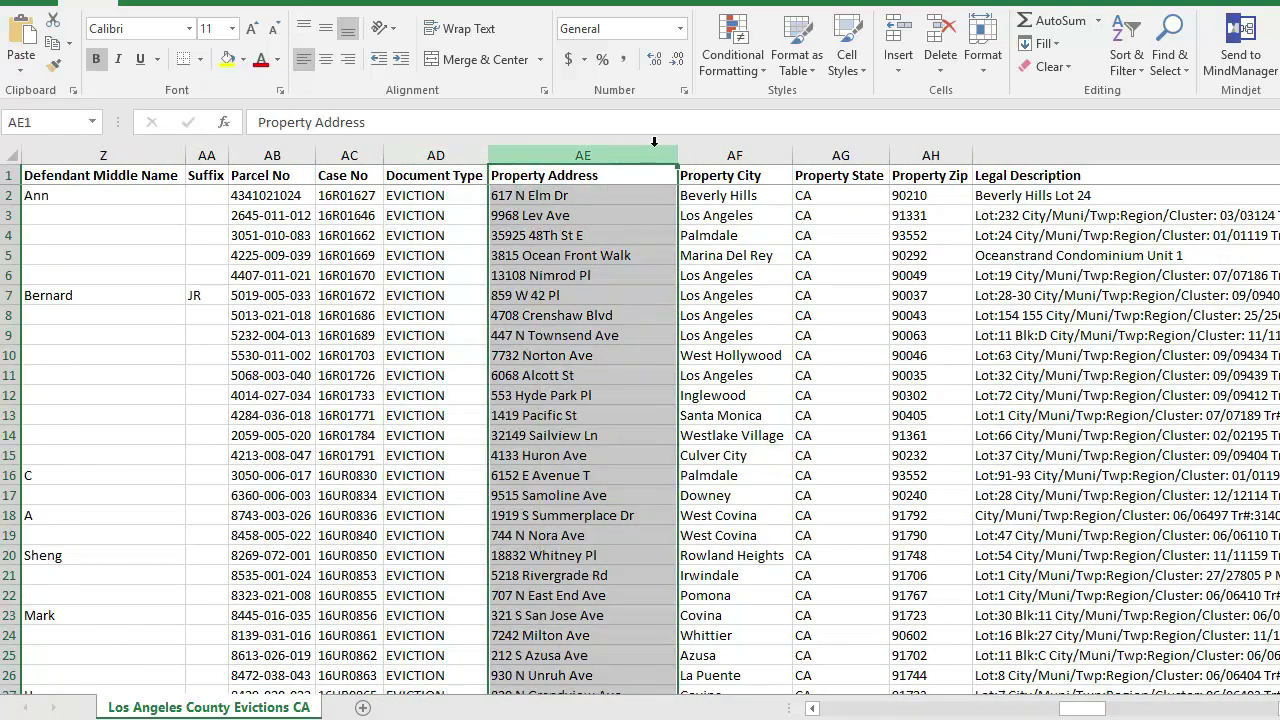
pyautogui.click(752, 155)
pyautogui.click(840, 155)
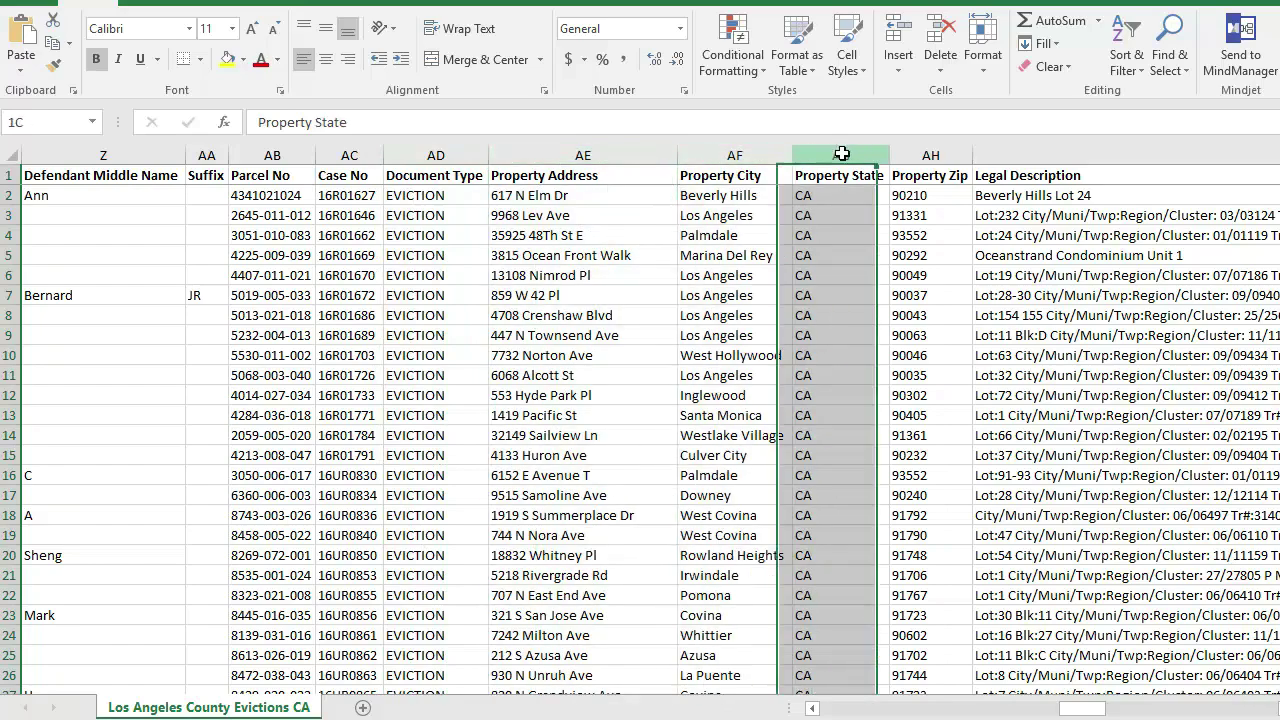
pyautogui.click(929, 155)
pyautogui.click(1049, 150)
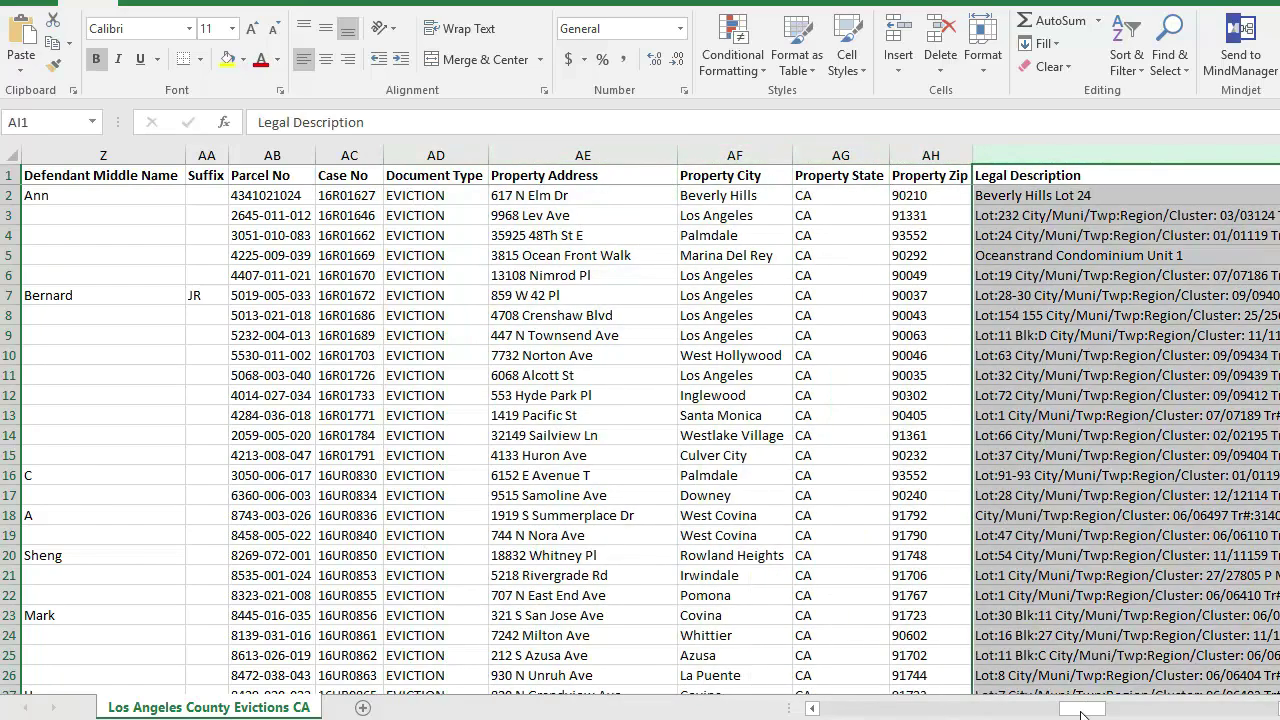
# Step: Review the mailing address, property value and plaintiff attorney columns, including the full record in row 4
pyautogui.moveTo(1085, 708); pyautogui.dragTo(1188, 698)
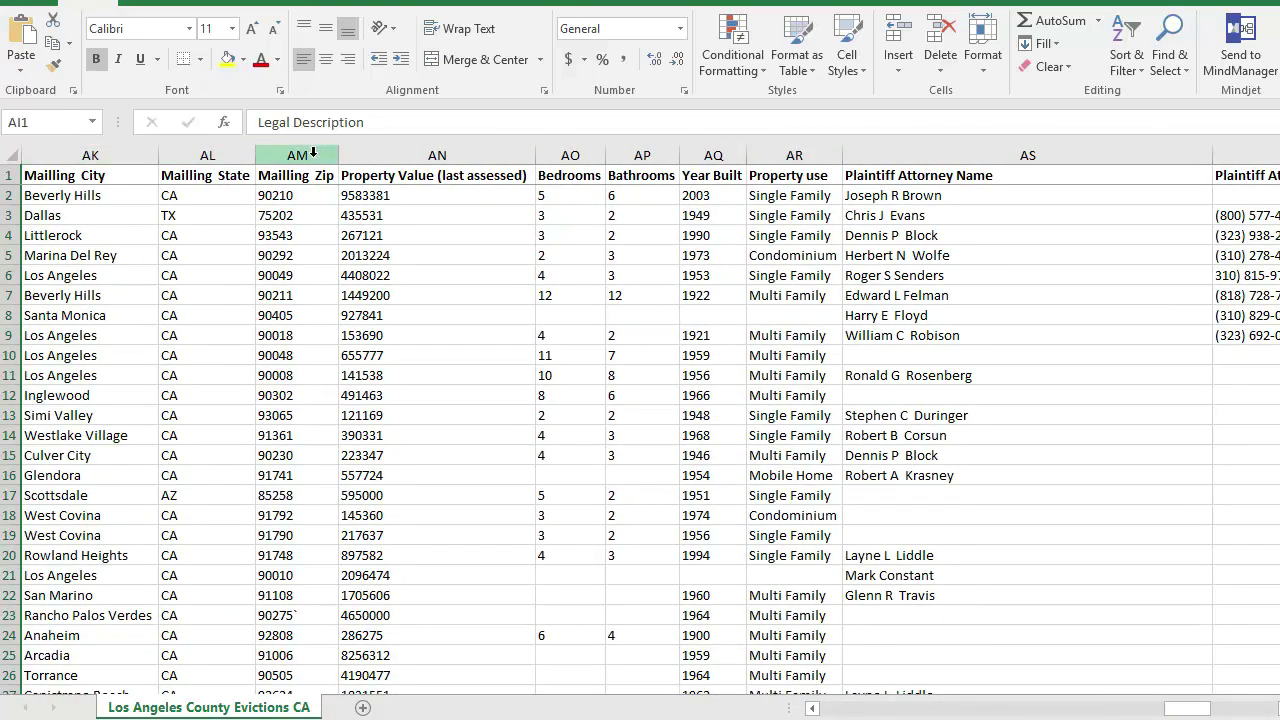
pyautogui.click(950, 155)
pyautogui.moveTo(1188, 708); pyautogui.dragTo(1262, 716)
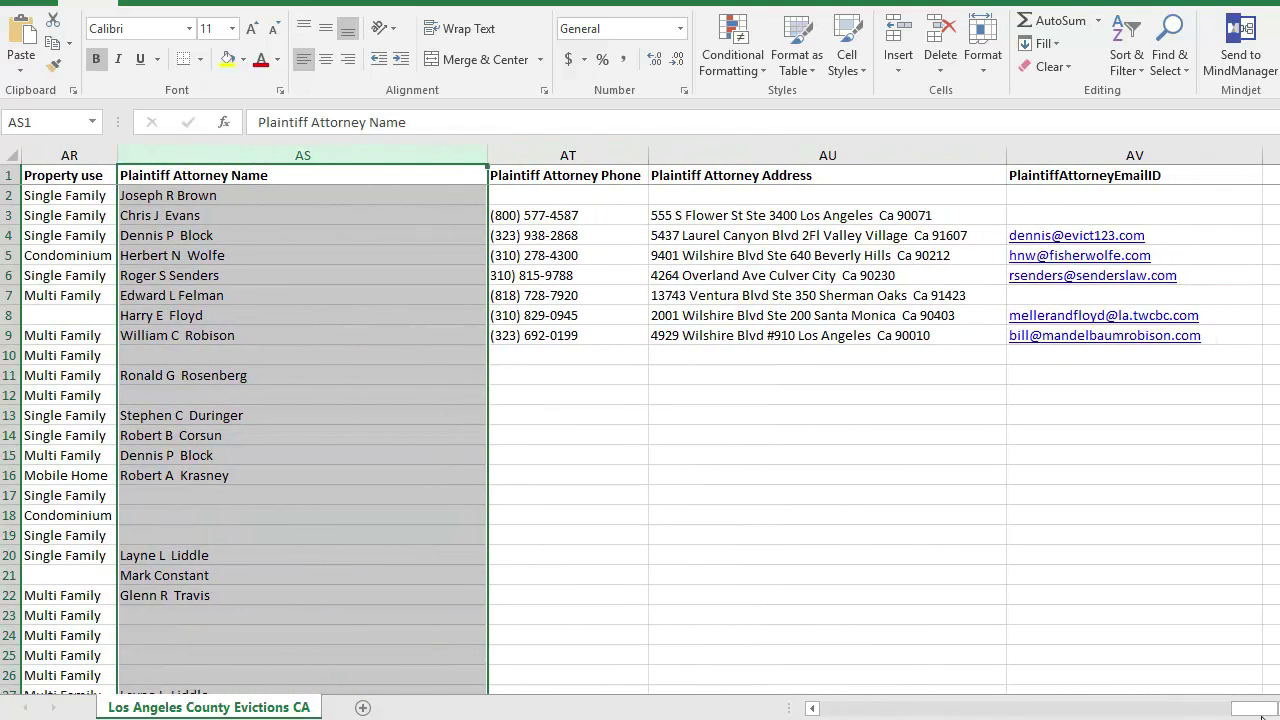
pyautogui.click(10, 237)
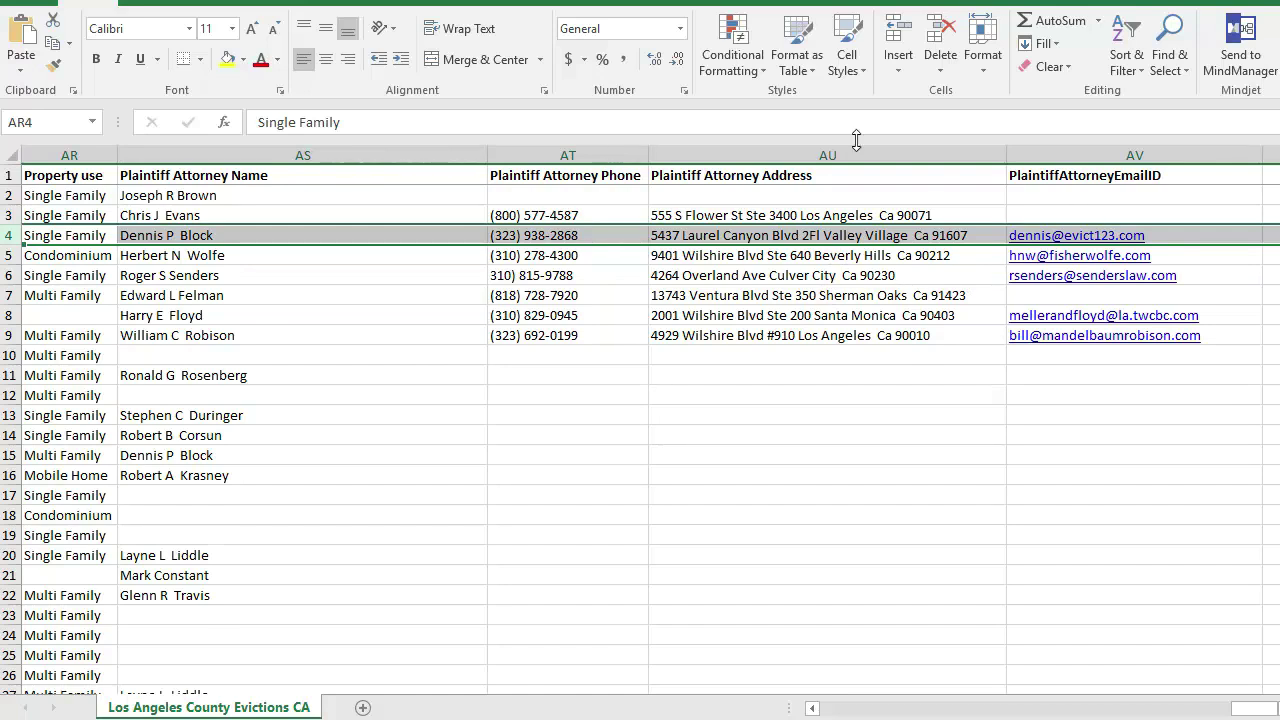
# Step: Try to unhide the phone and email columns with the whole sheet selected
pyautogui.moveTo(1255, 708); pyautogui.dragTo(854, 690)
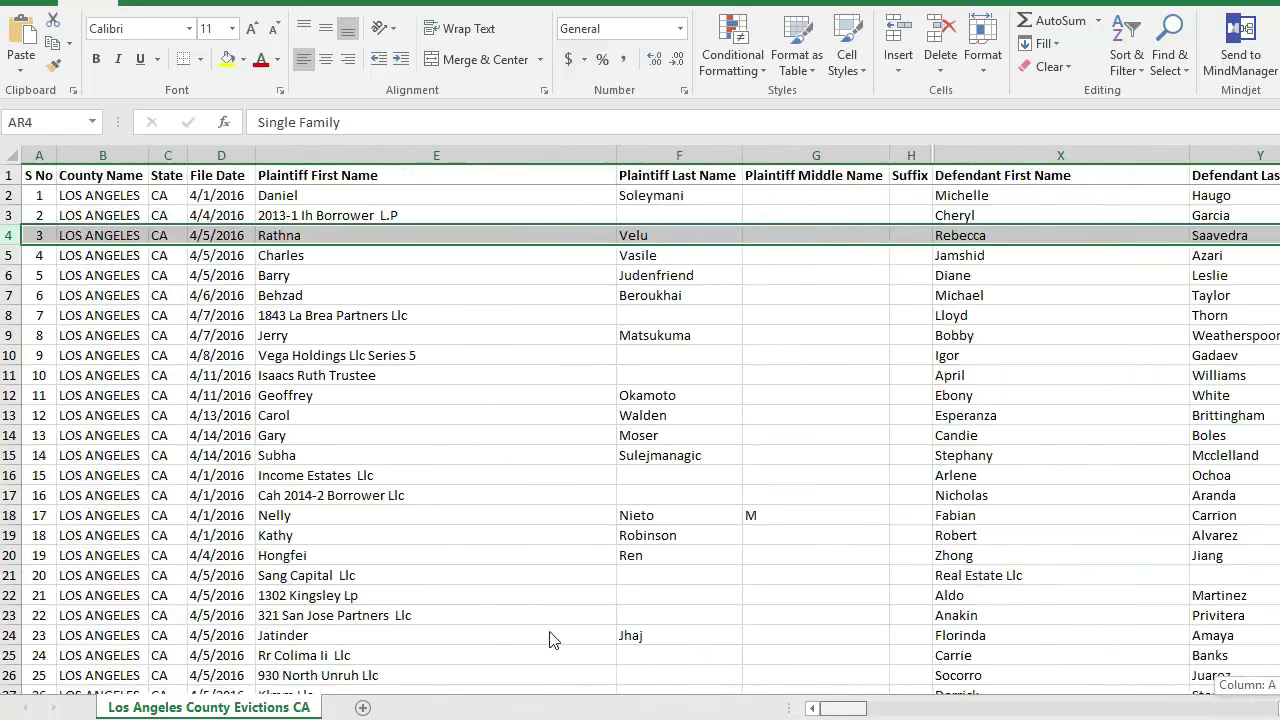
pyautogui.click(18, 158)
pyautogui.rightClick(400, 288)
pyautogui.click(514, 573)
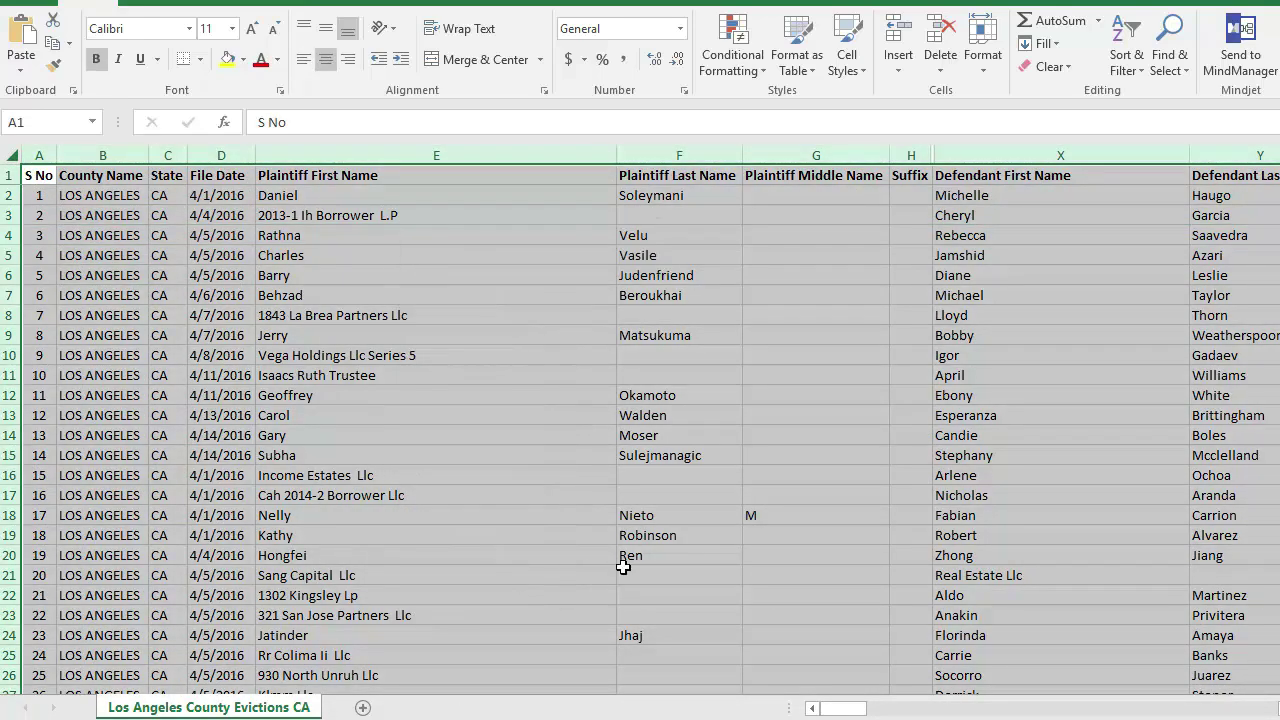
pyautogui.moveTo(852, 708); pyautogui.dragTo(855, 672)
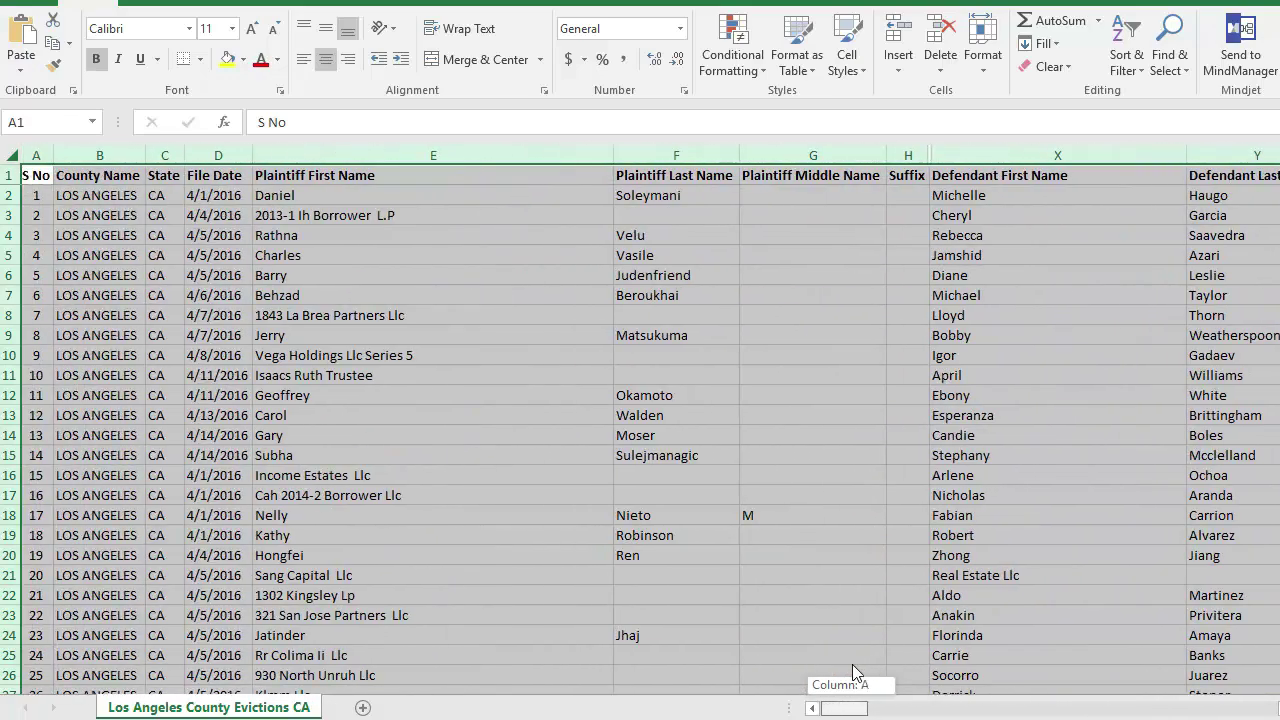
# Step: Try to unhide the phone and email columns from the Suffix column H or the Defendant First Name column X alone
pyautogui.click(957, 235)
pyautogui.click(920, 155)
pyautogui.rightClick(925, 155)
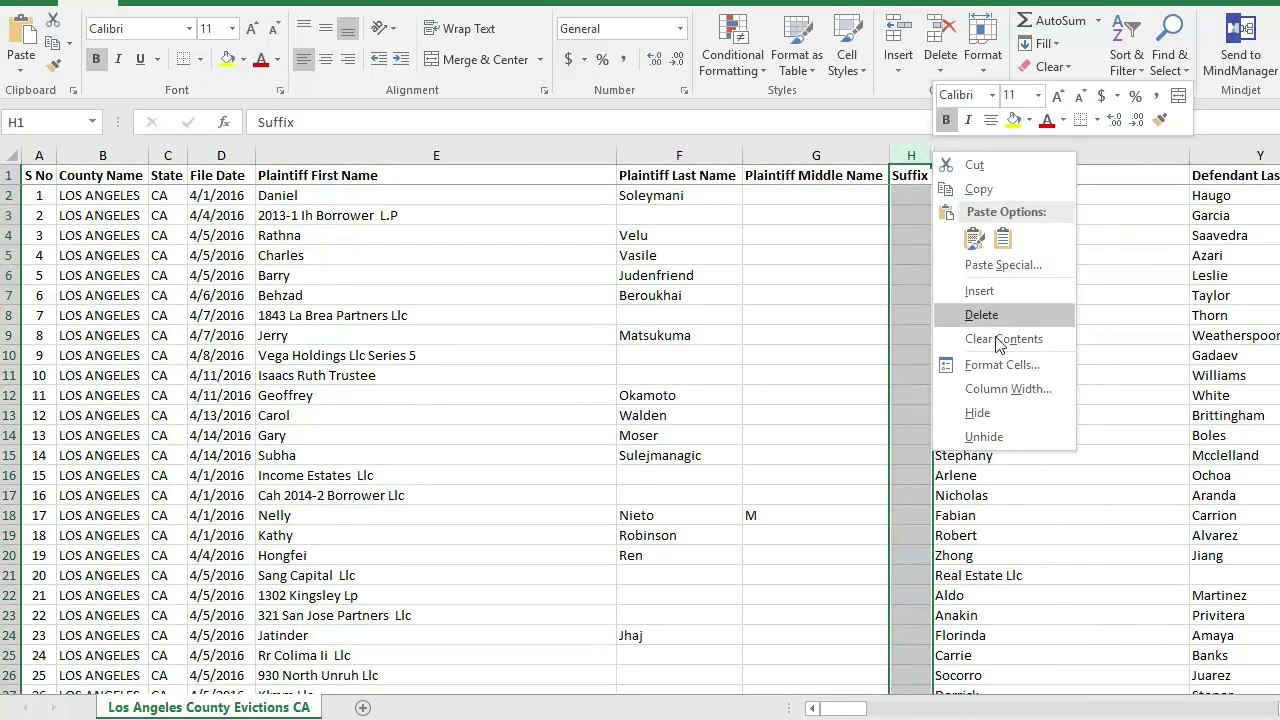
pyautogui.click(984, 436)
pyautogui.click(950, 150)
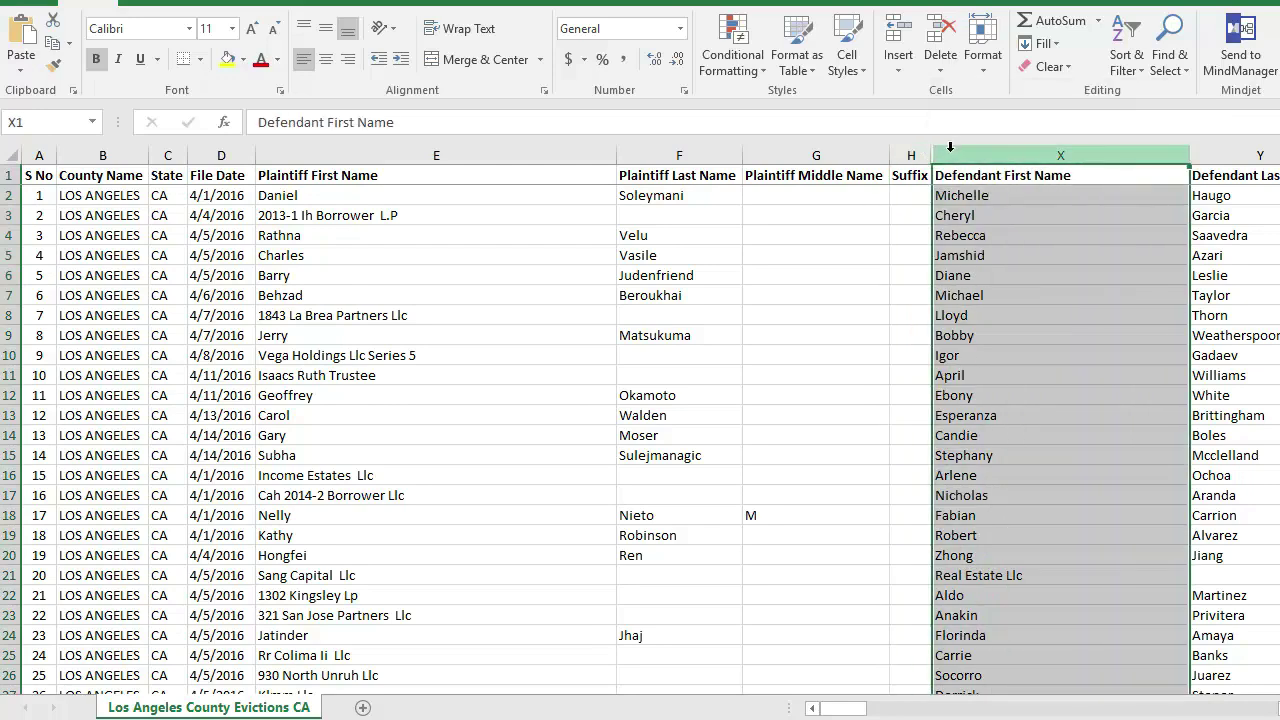
pyautogui.rightClick(950, 147)
pyautogui.click(993, 430)
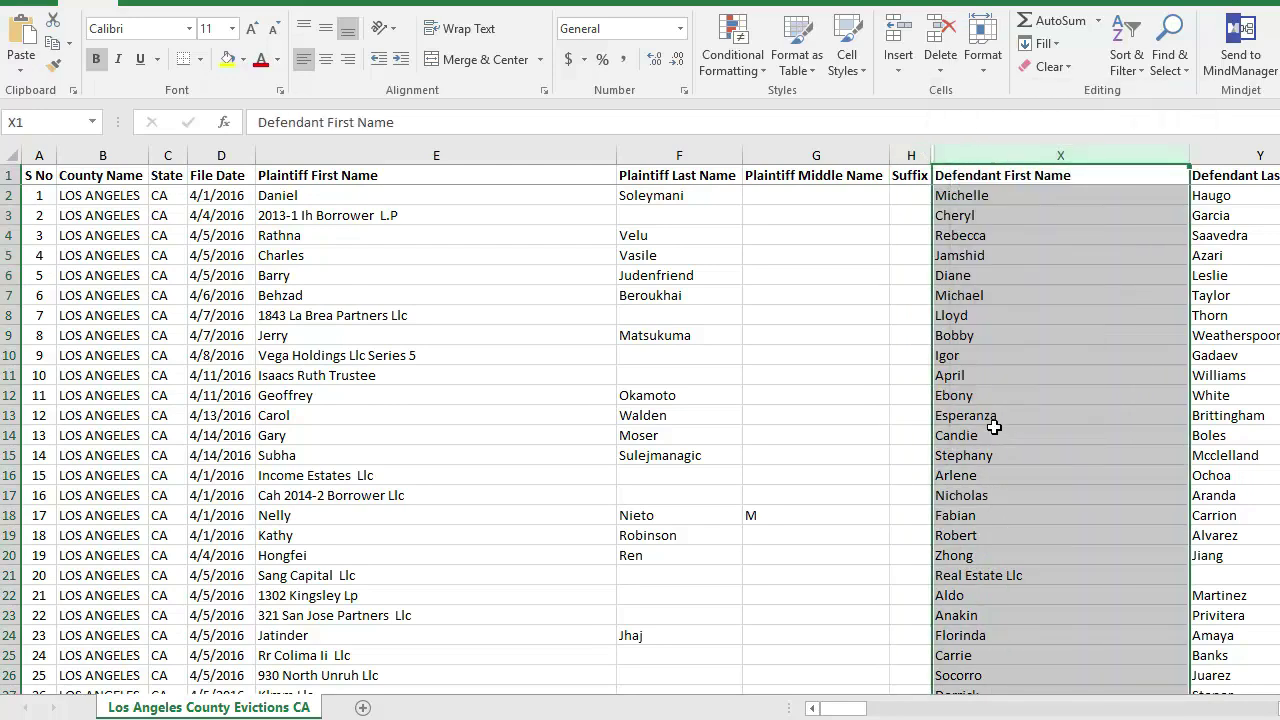
pyautogui.rightClick(928, 156)
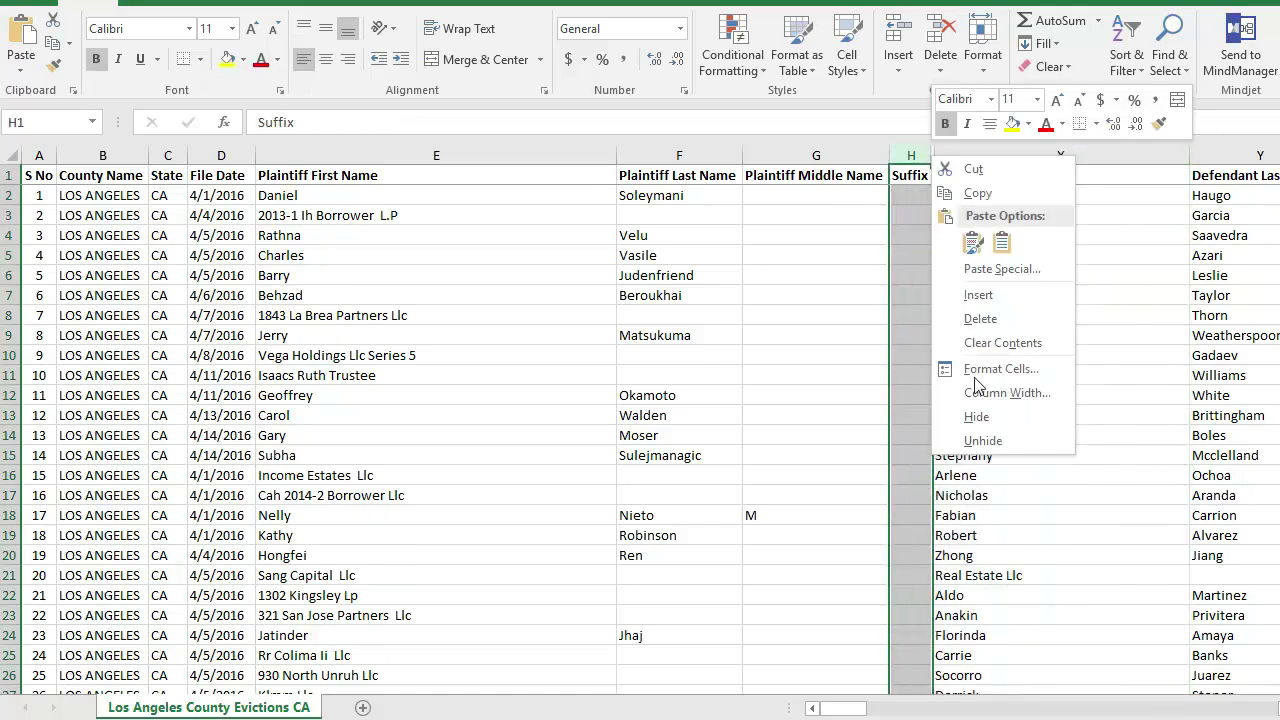
pyautogui.click(975, 438)
# Step: Unhide the phone and email columns between columns H and X using a selection that spans both
pyautogui.click(926, 150)
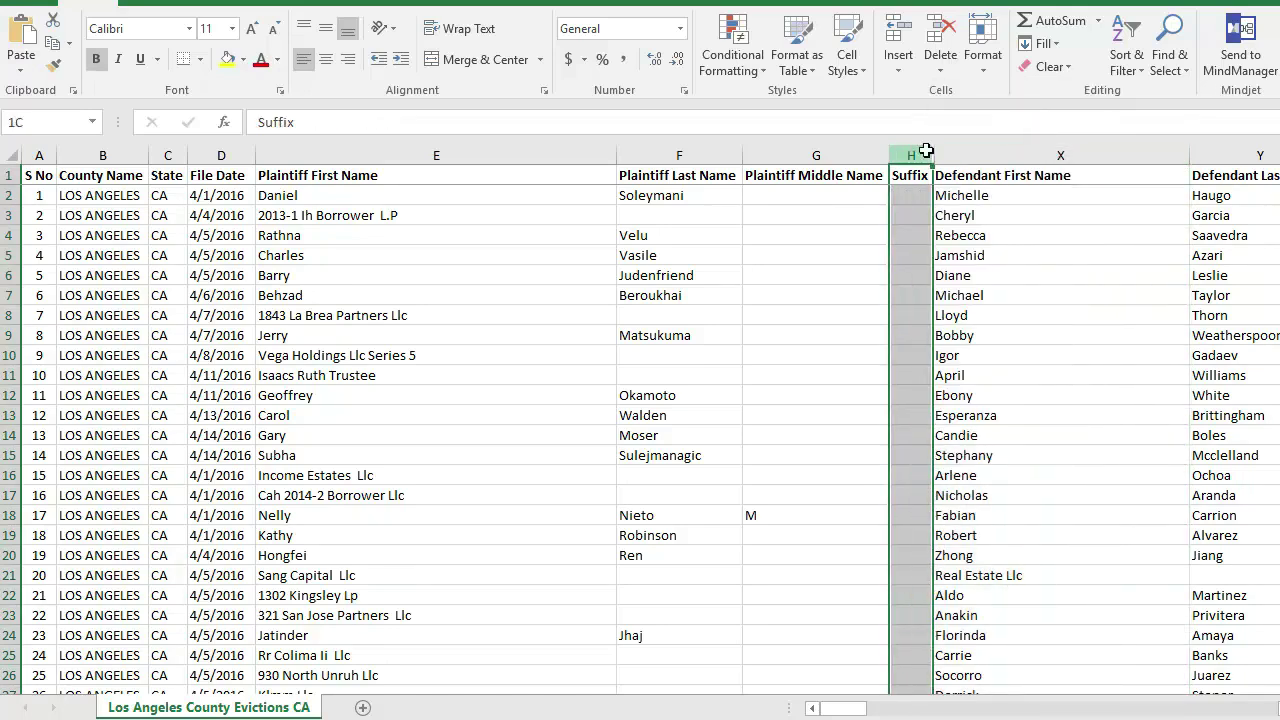
pyautogui.moveTo(926, 150); pyautogui.dragTo(1060, 155)
pyautogui.hotkey('ctrl', 'shift', '0')
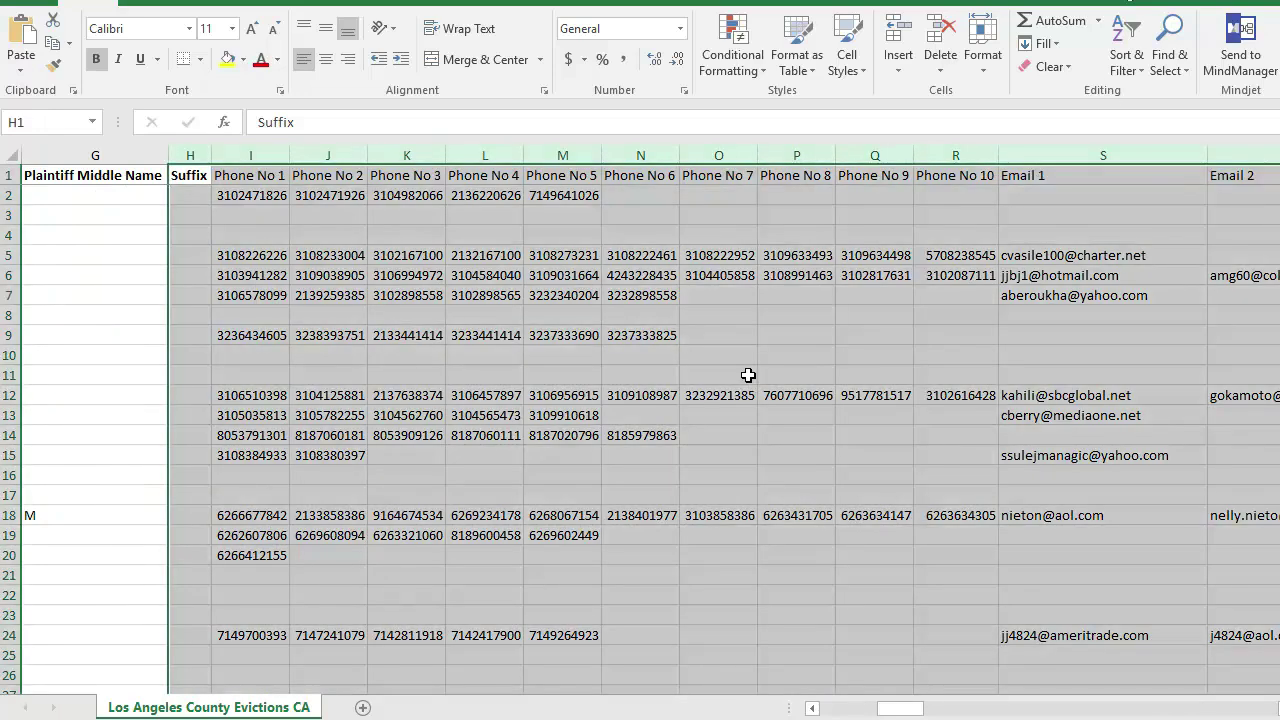
# Step: Examine the Phone No 1 to Phone No 10 columns down through the records
pyautogui.click(388, 182)
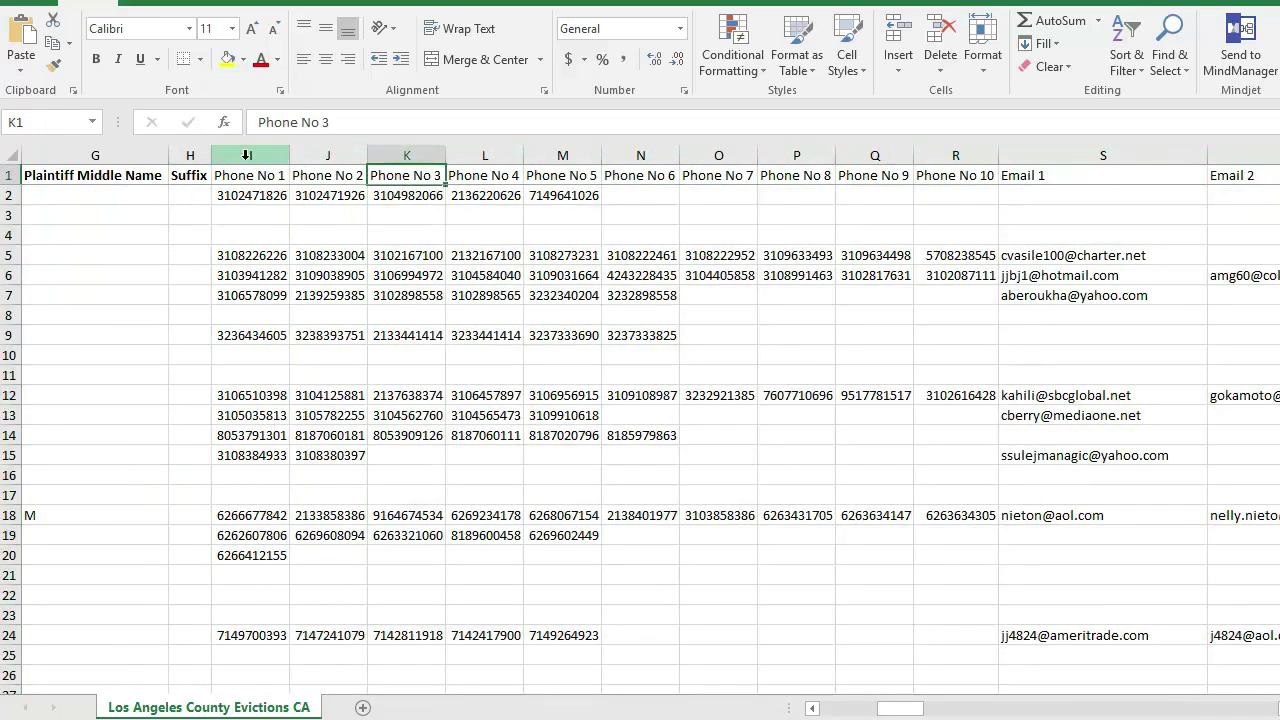
pyautogui.moveTo(280, 156); pyautogui.dragTo(971, 200)
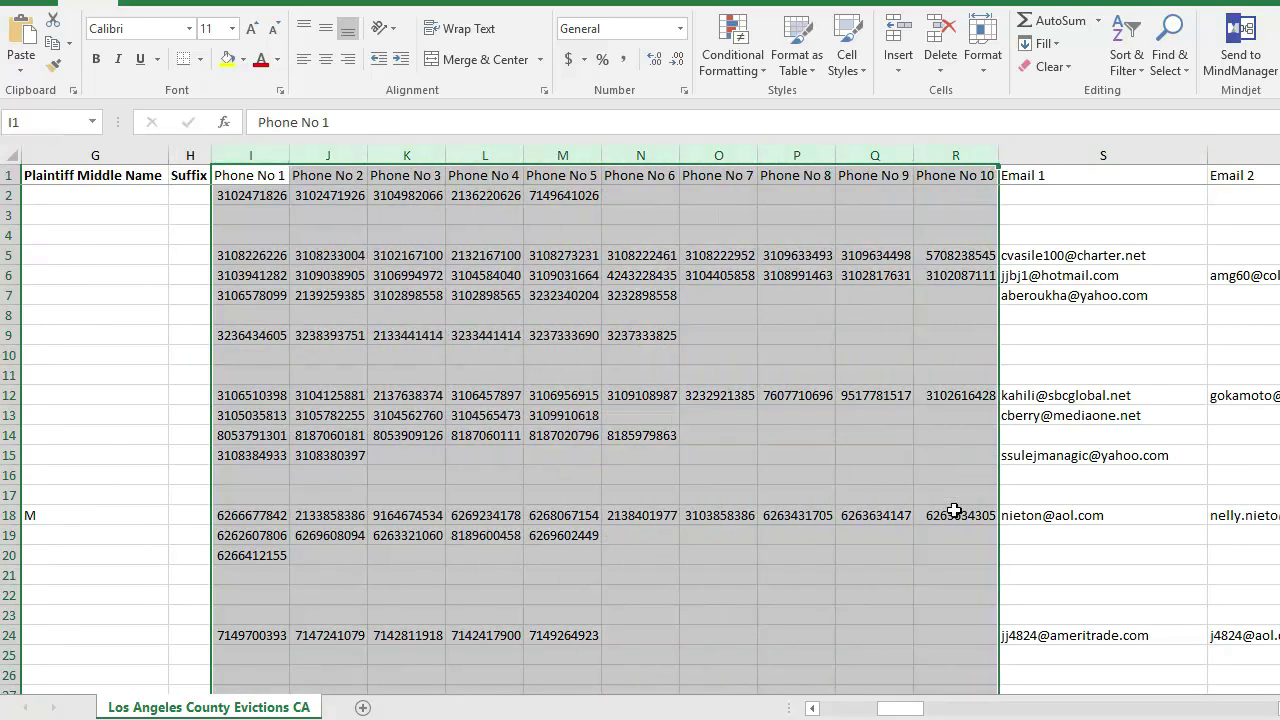
pyautogui.scroll(-3, 716, 544)
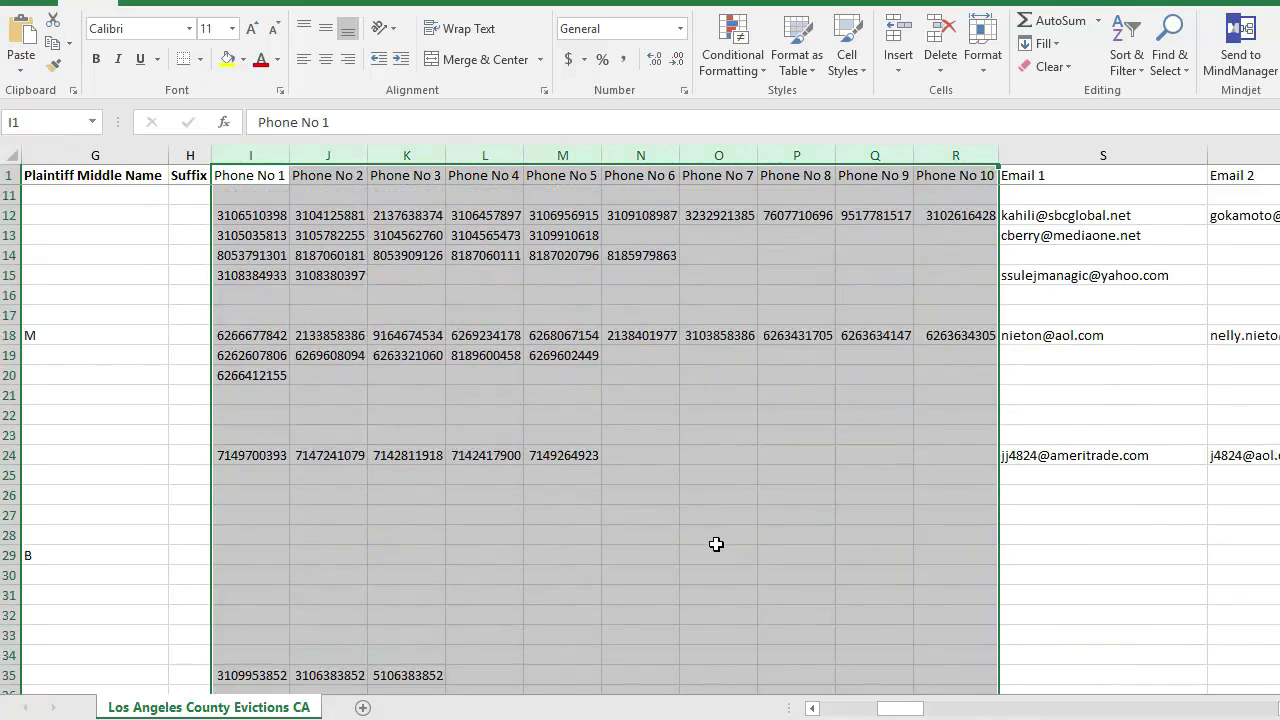
pyautogui.scroll(-8, 716, 547)
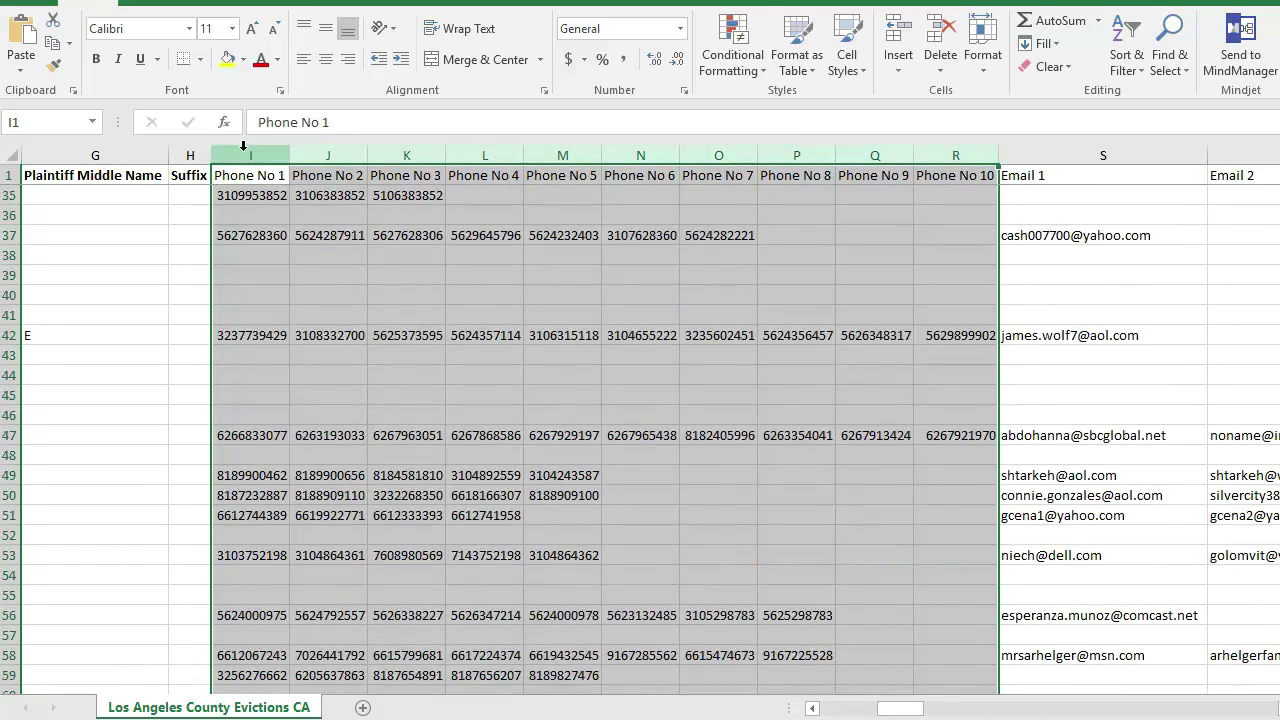
pyautogui.click(248, 155)
pyautogui.scroll(-12, 323, 271)
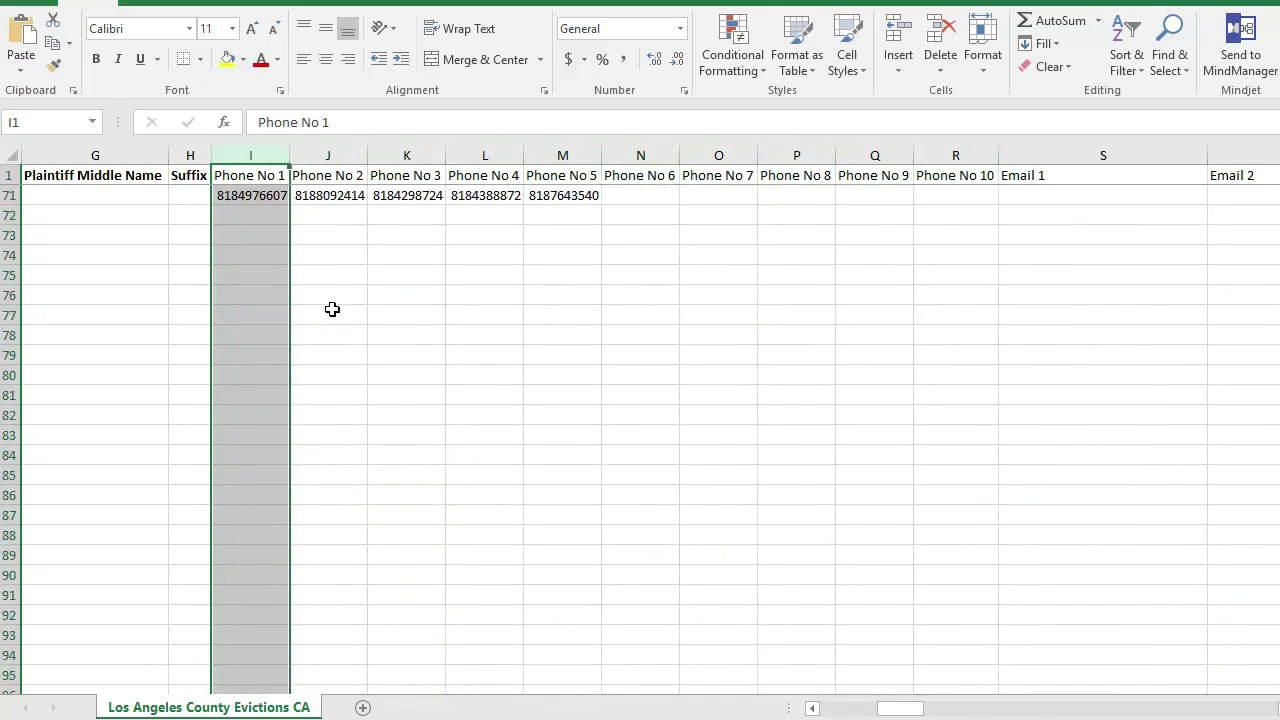
# Step: Return to the first records and examine the Email 1 to Email 5 columns as a selected block
pyautogui.scroll(-4, 332, 309)
pyautogui.scroll(11, 332, 309)
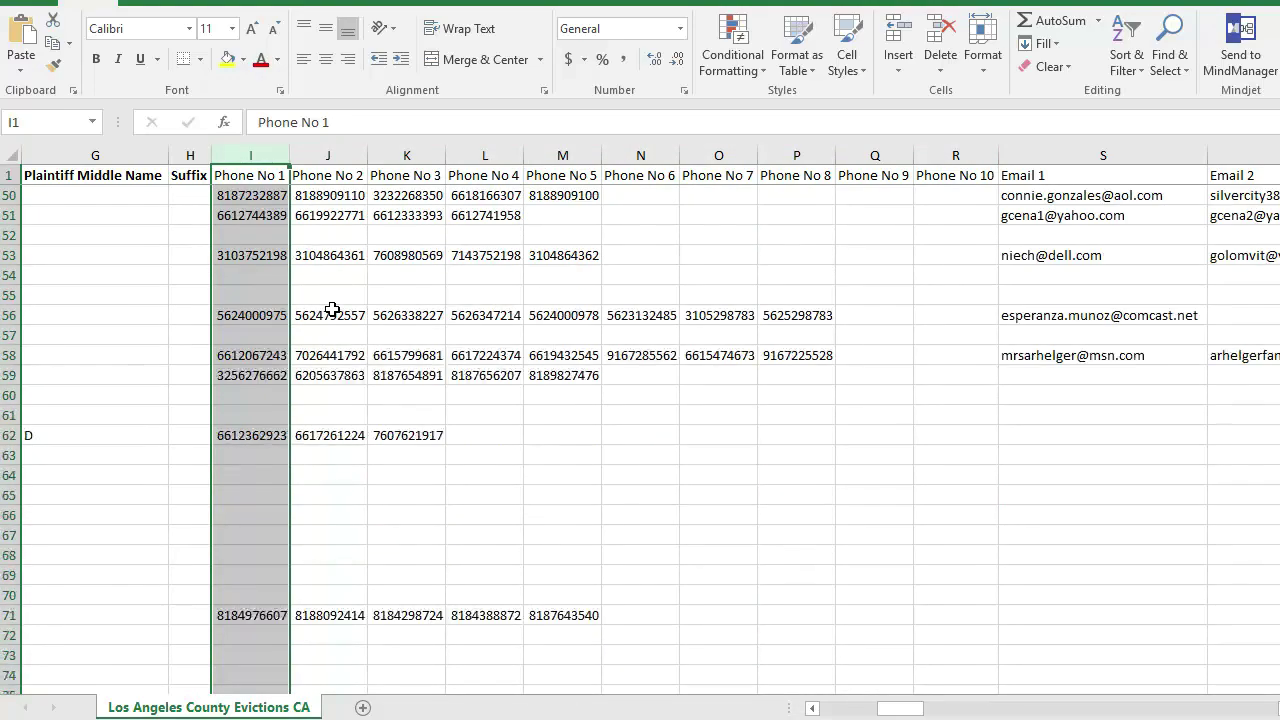
pyautogui.scroll(16, 332, 309)
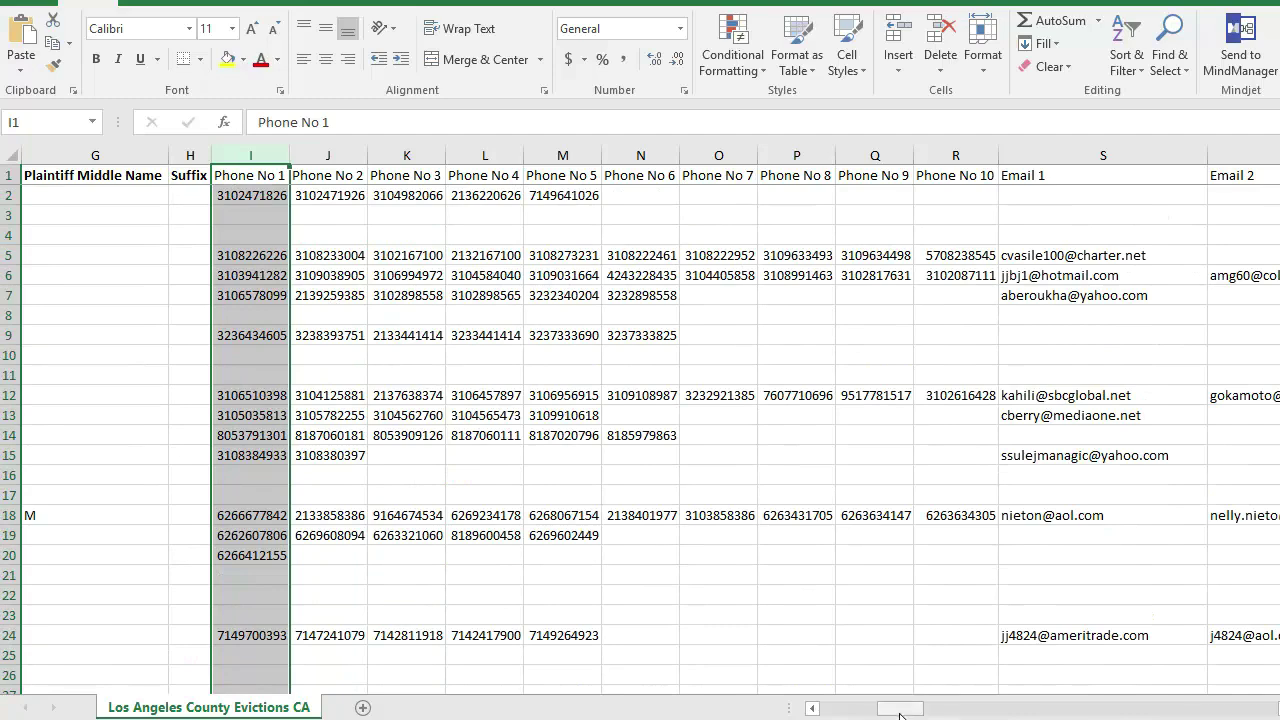
pyautogui.moveTo(900, 708); pyautogui.dragTo(940, 708)
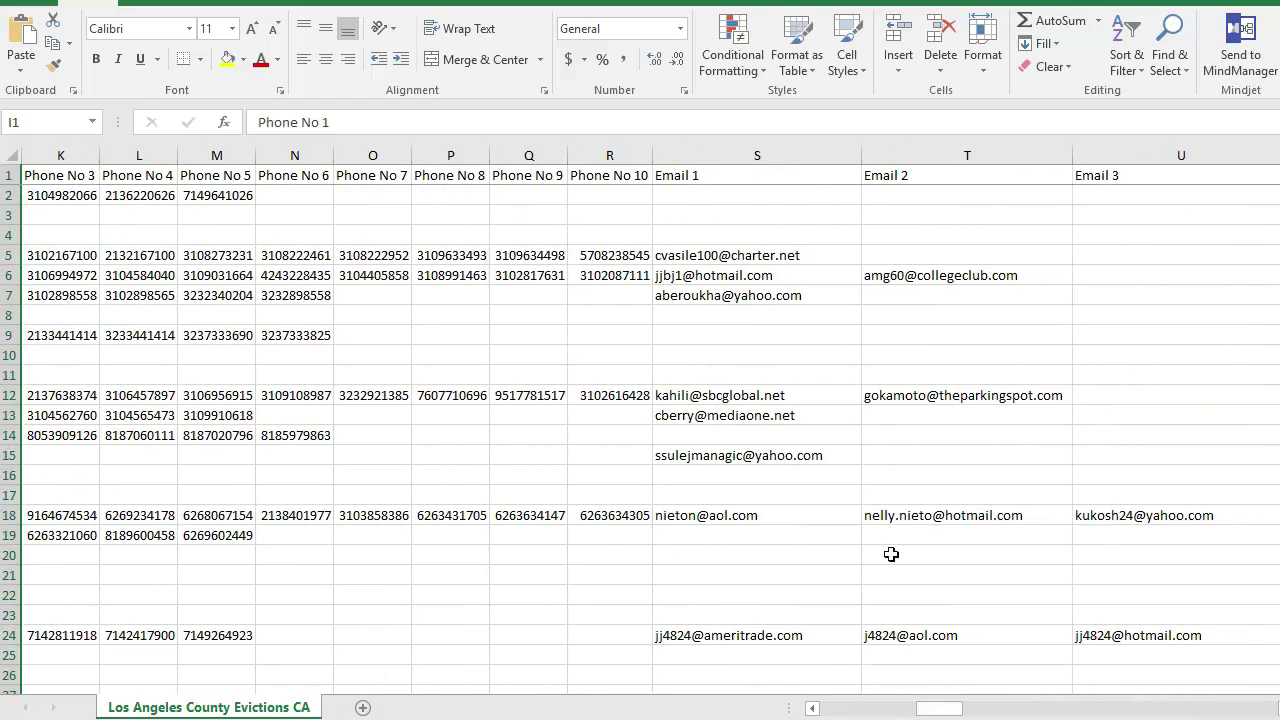
pyautogui.moveTo(757, 155); pyautogui.dragTo(904, 177)
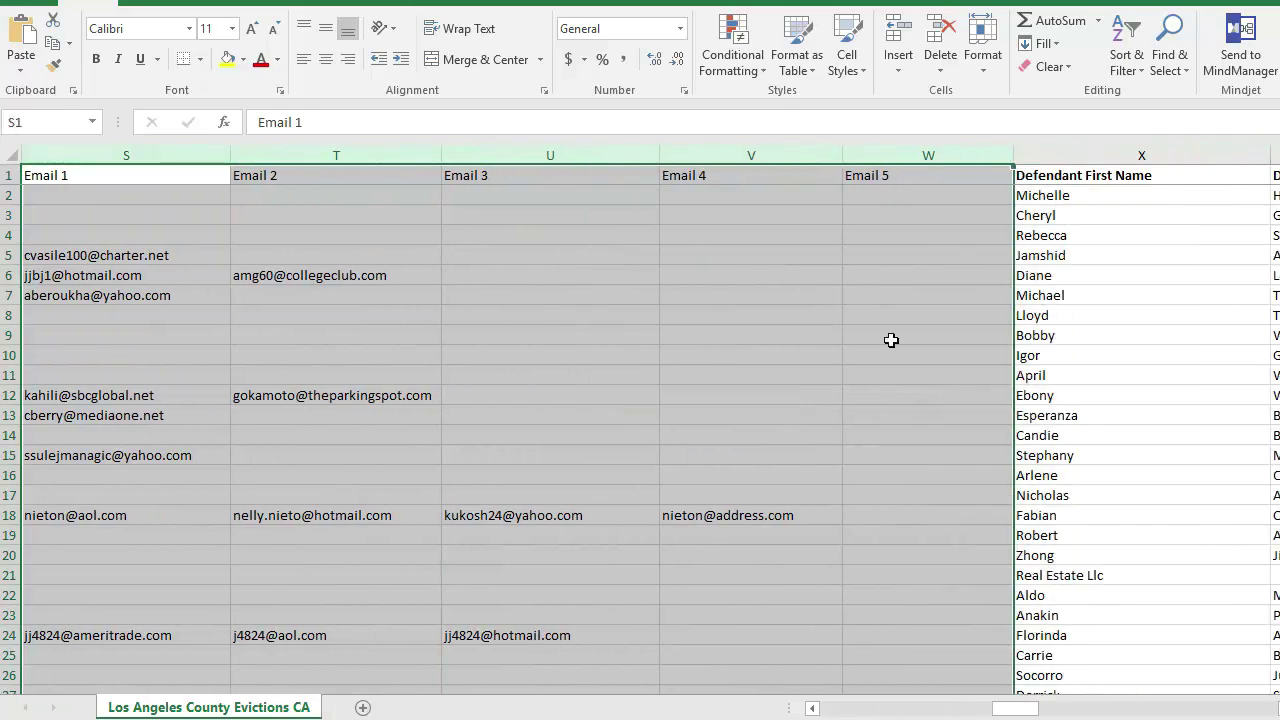
pyautogui.moveTo(1022, 711); pyautogui.dragTo(974, 711)
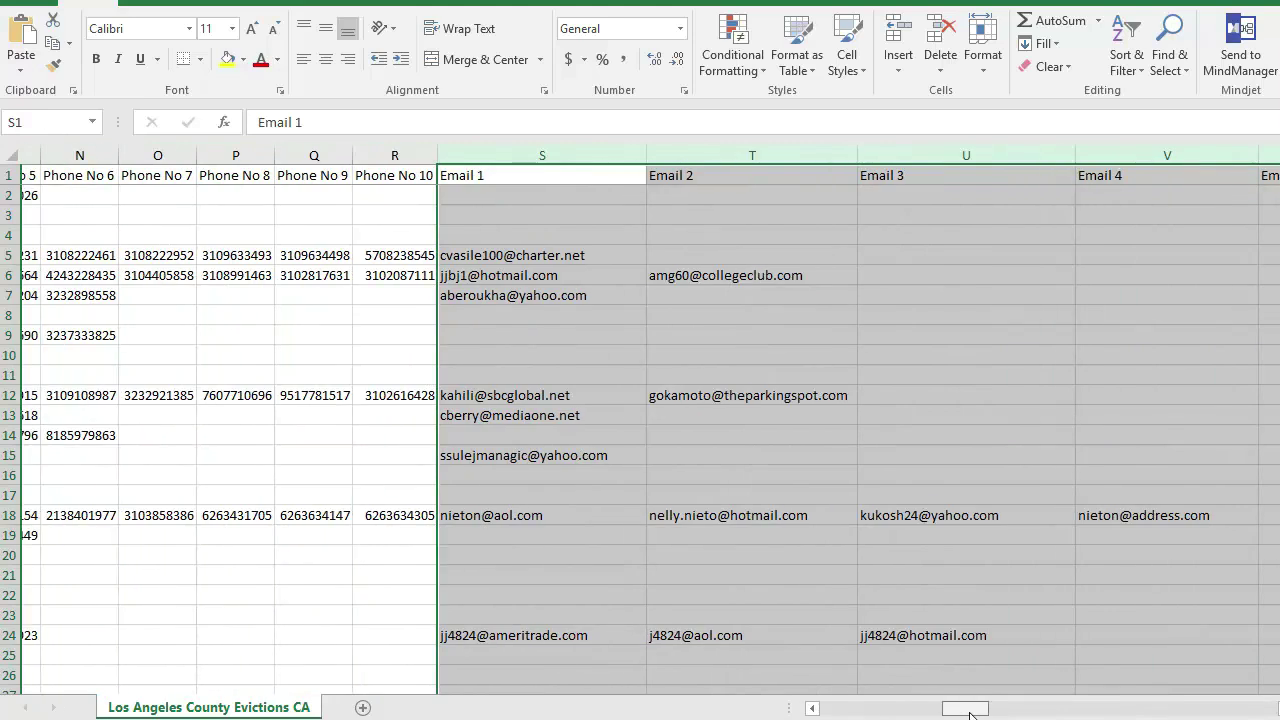
# Step: Examine the individual email entries of the records in rows 18 and 24
pyautogui.click(8, 515)
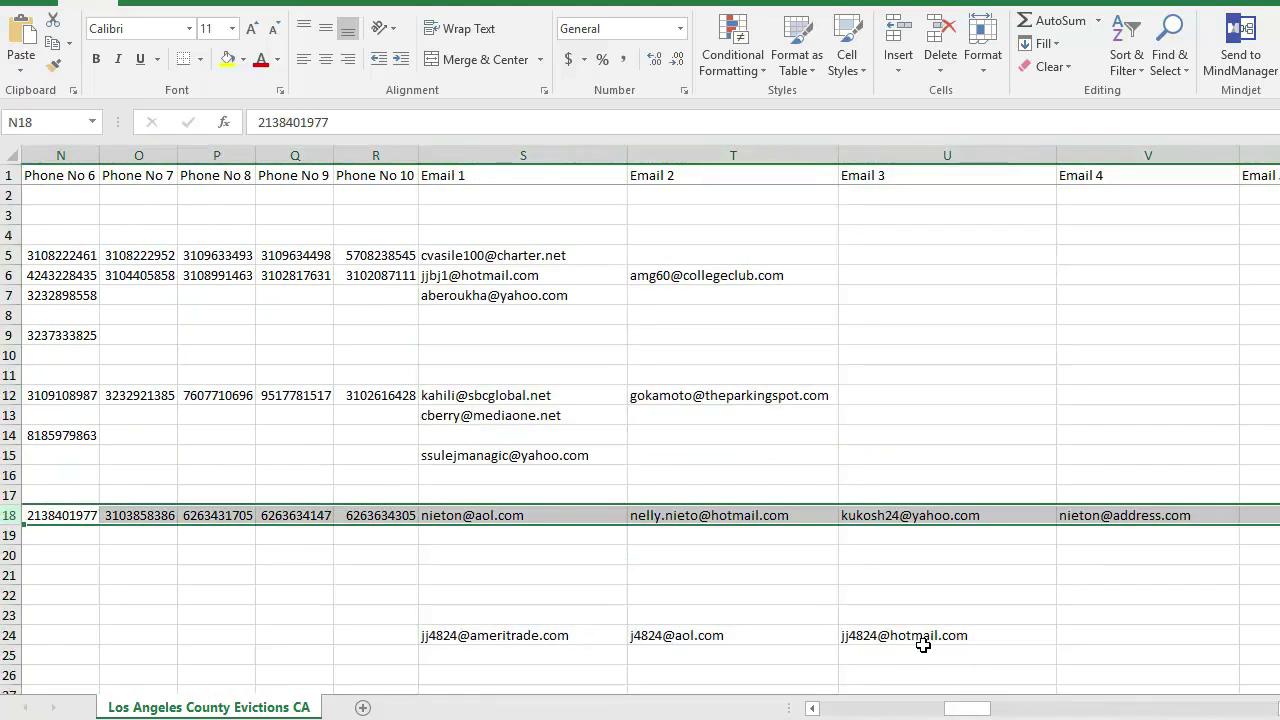
pyautogui.click(1143, 515)
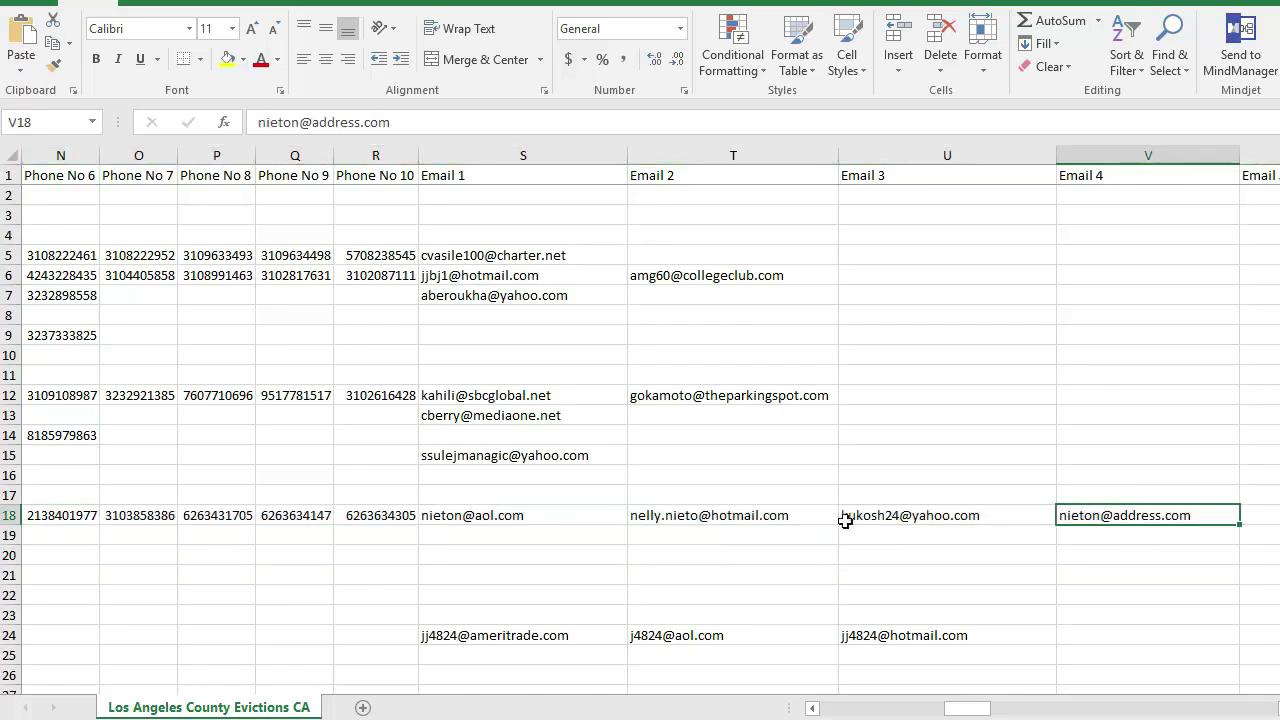
pyautogui.click(738, 518)
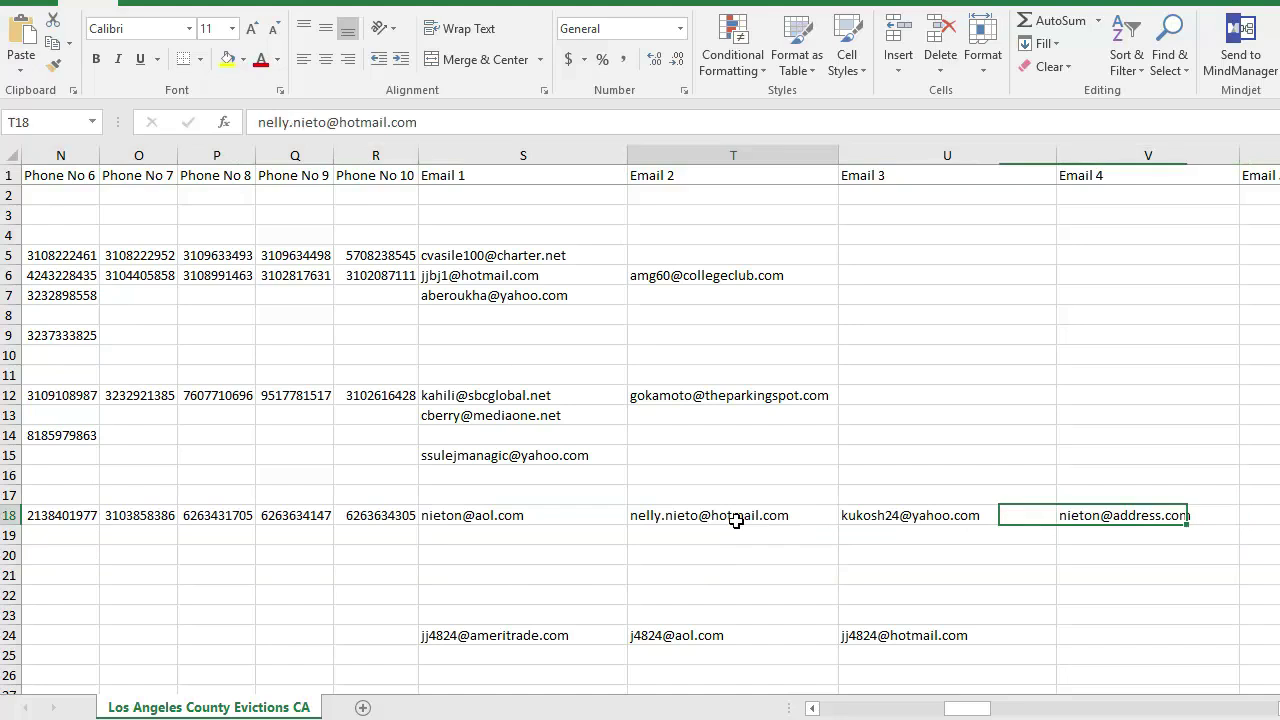
pyautogui.click(530, 520)
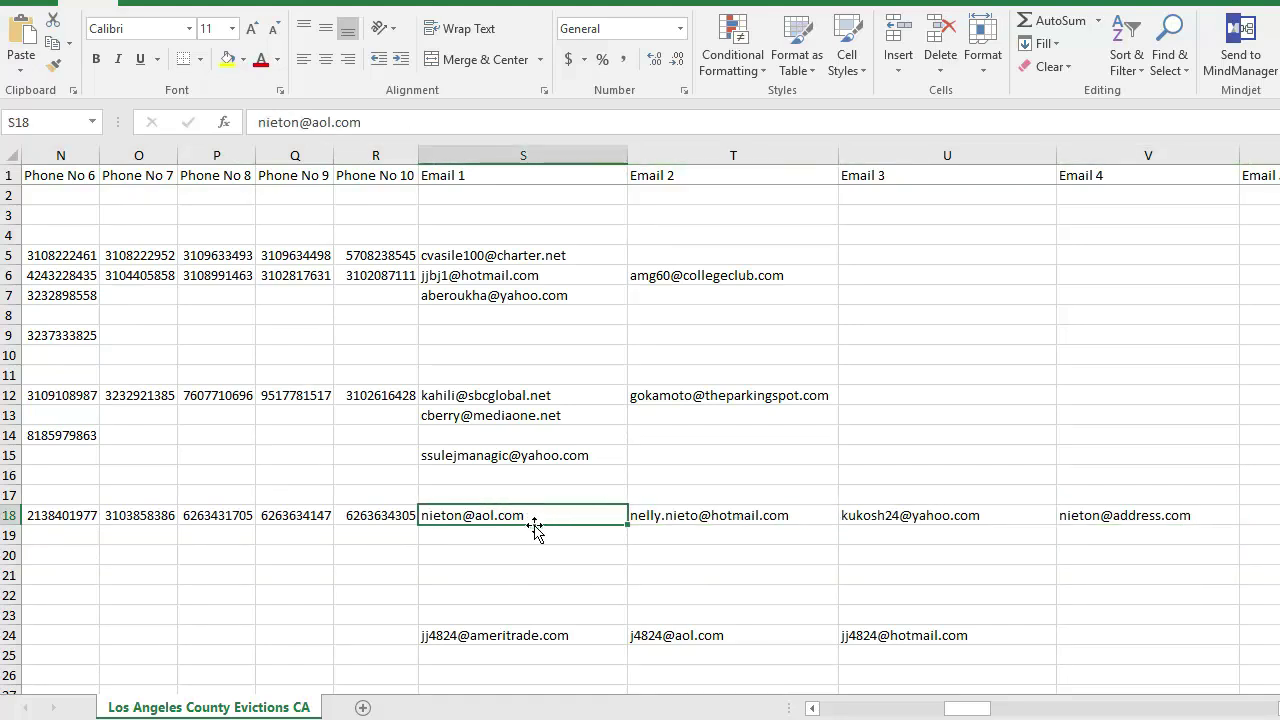
pyautogui.scroll(-1, 536, 532)
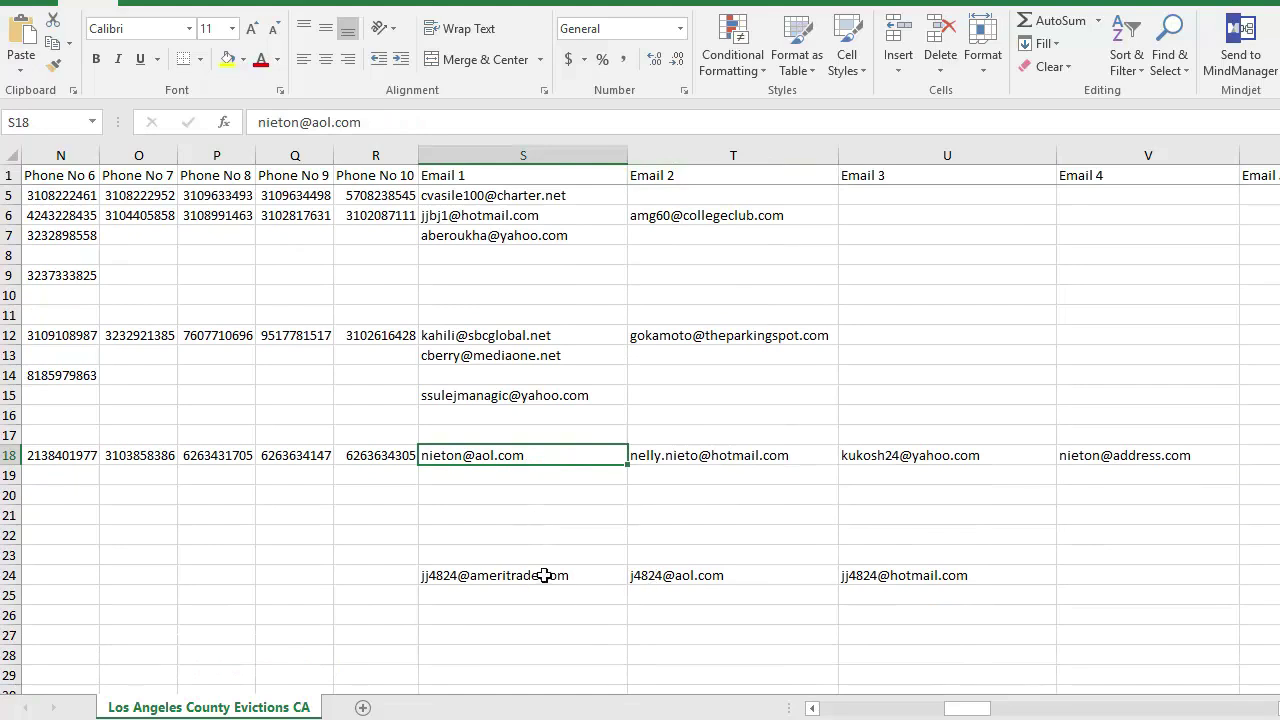
pyautogui.click(544, 575)
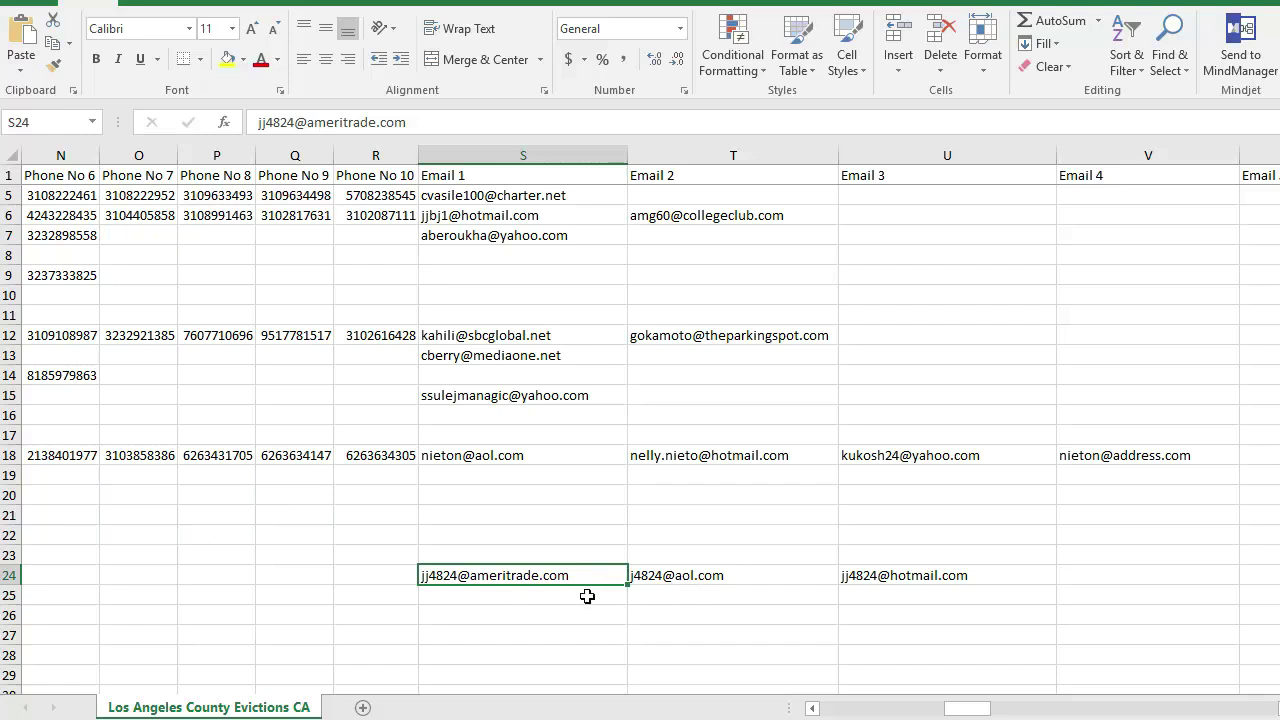
pyautogui.click(717, 576)
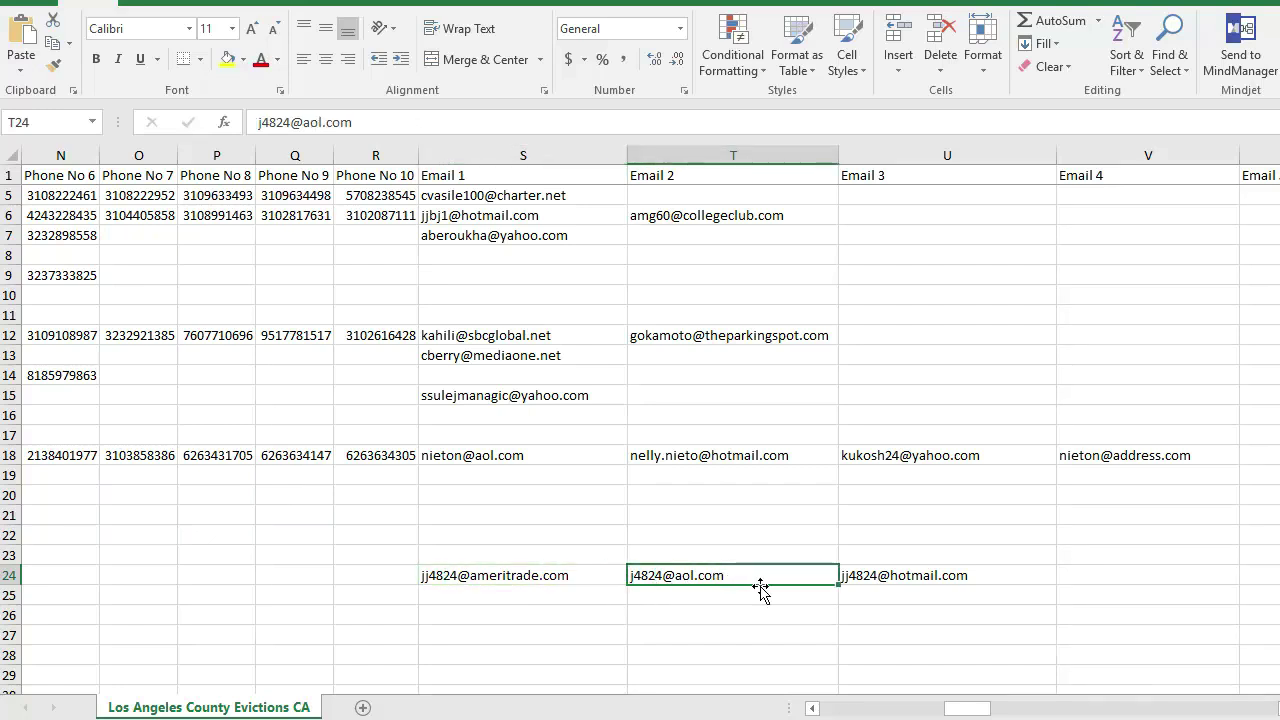
pyautogui.click(948, 587)
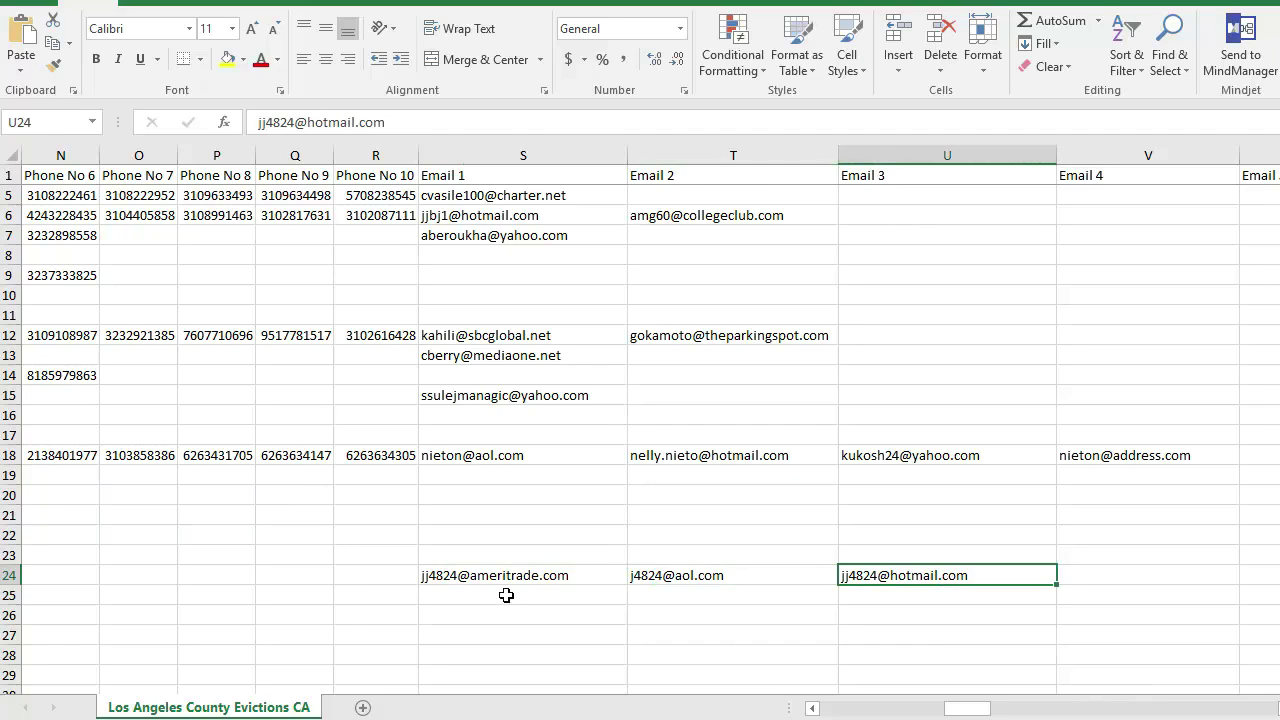
# Step: Examine the email entries further down the sheet, checking row 49 across the Email 1 to Email 3 columns
pyautogui.scroll(-11, 505, 577)
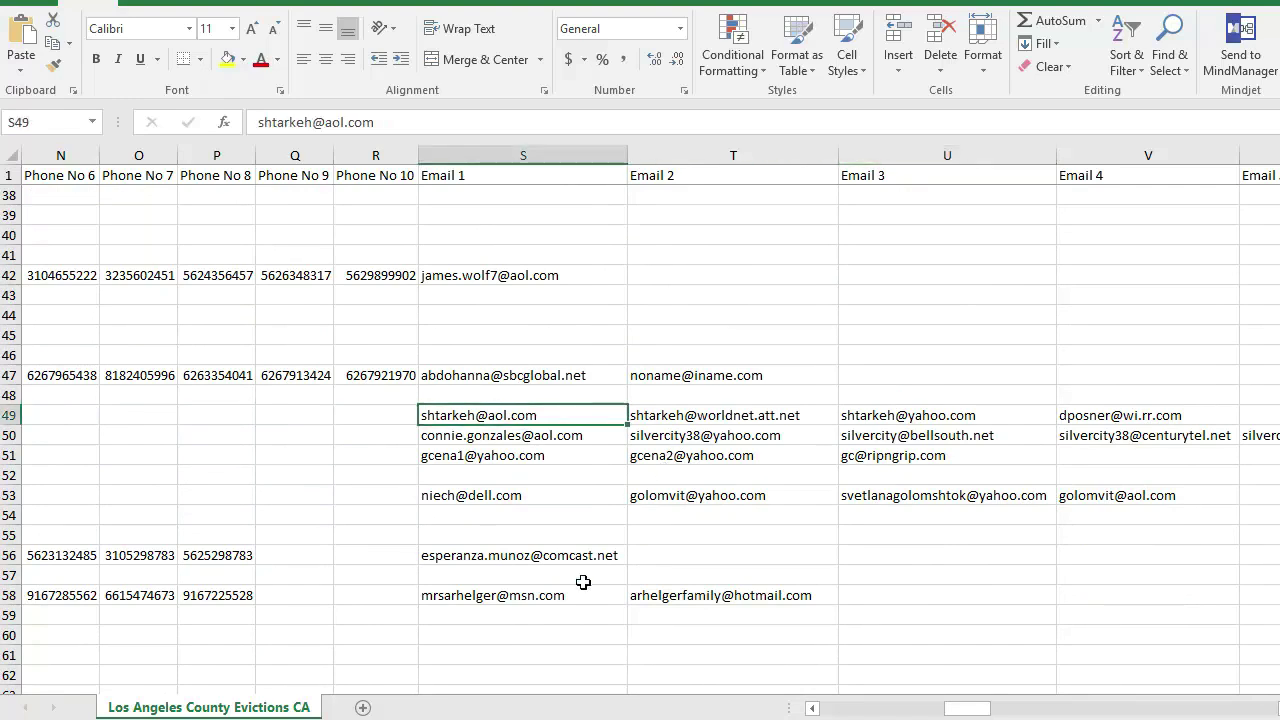
pyautogui.click(585, 558)
pyautogui.click(760, 450)
pyautogui.click(986, 420)
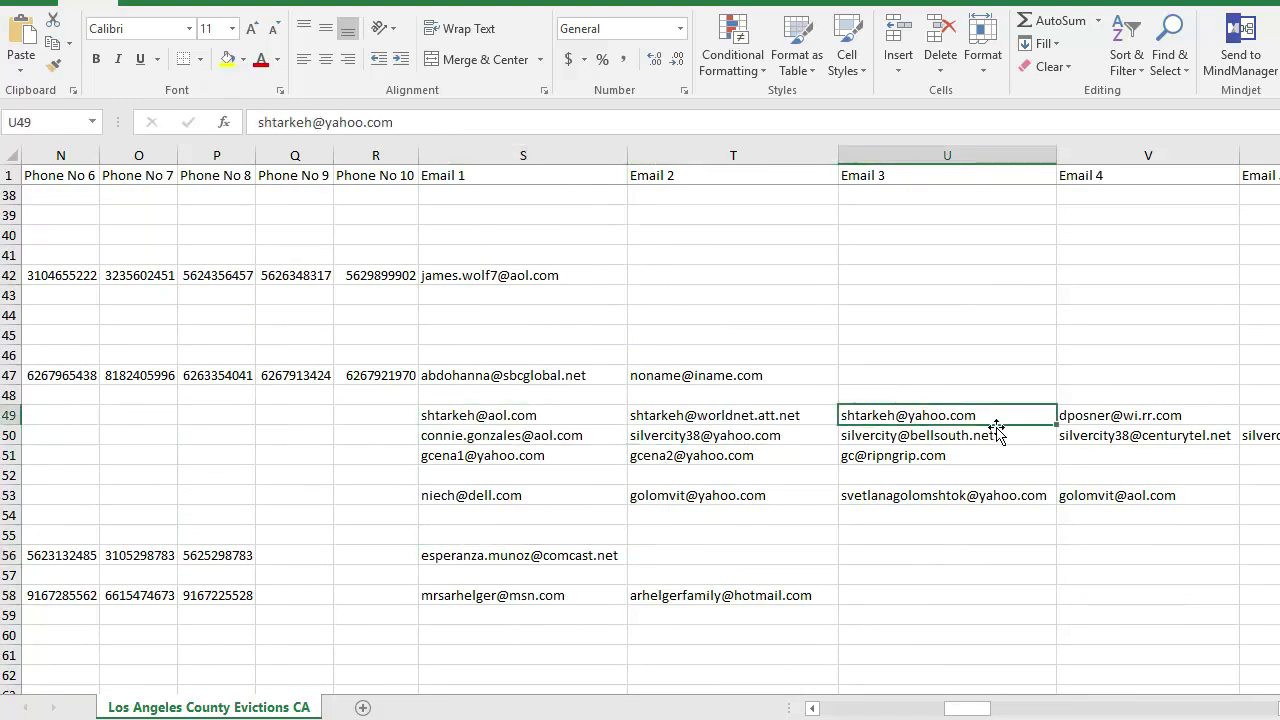
pyautogui.moveTo(950, 710)
pyautogui.mouseDown()
pyautogui.moveTo(990, 709)
pyautogui.moveTo(950, 710)
pyautogui.mouseUp()
pyautogui.scroll(-4, 566, 592)
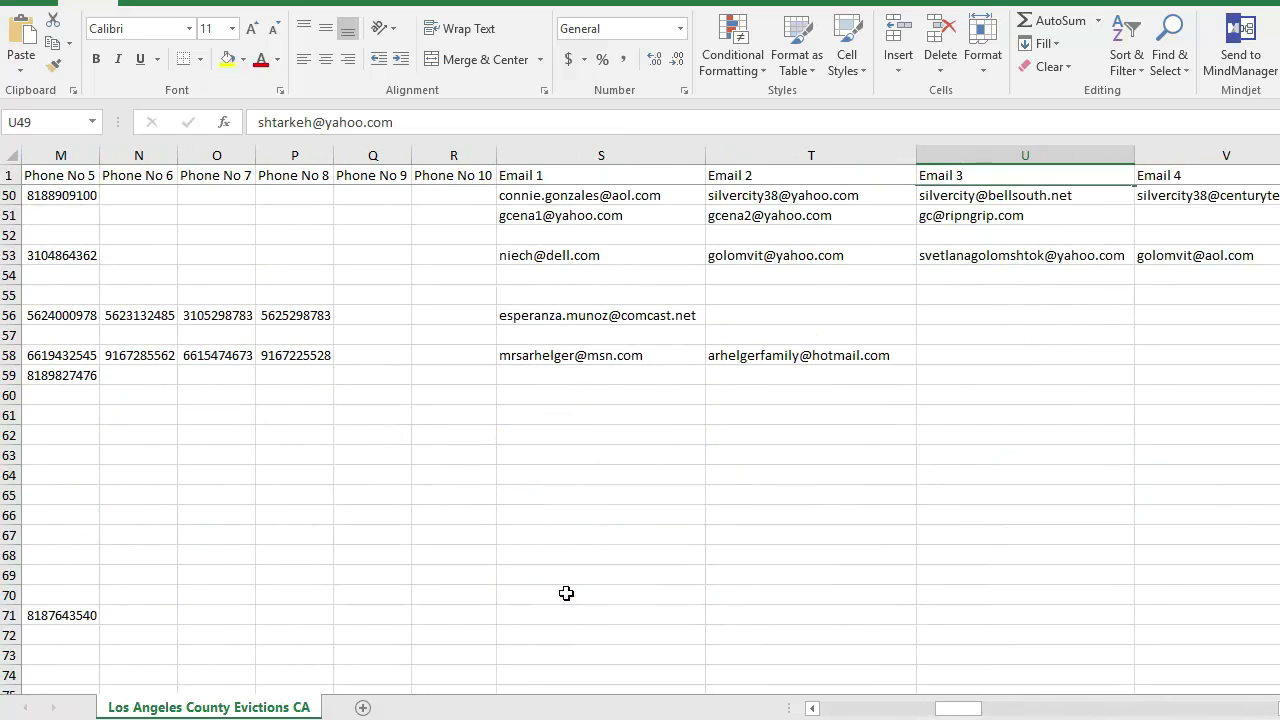
pyautogui.scroll(6, 569, 594)
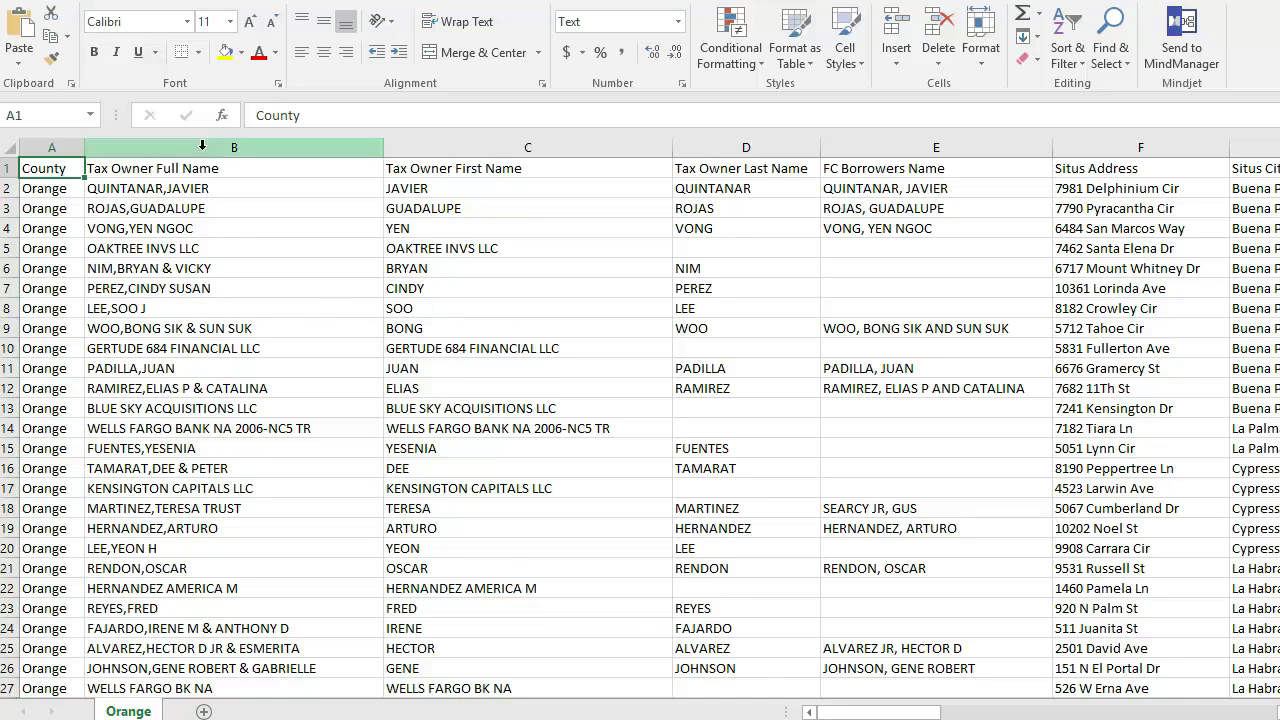
# Step: In the Orange spreadsheet, examine the Tax Owner name, FC Borrowers Name and Situs address columns
pyautogui.click(260, 147)
pyautogui.click(410, 147)
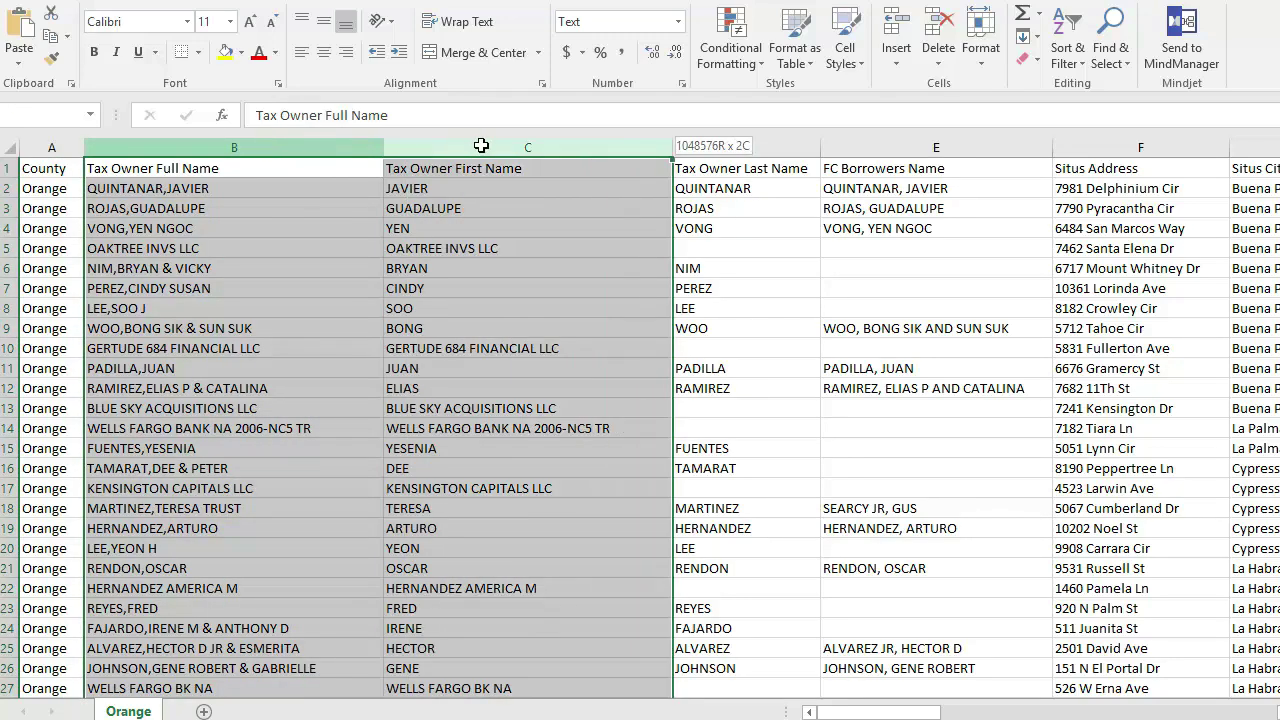
pyautogui.click(745, 147)
pyautogui.click(908, 147)
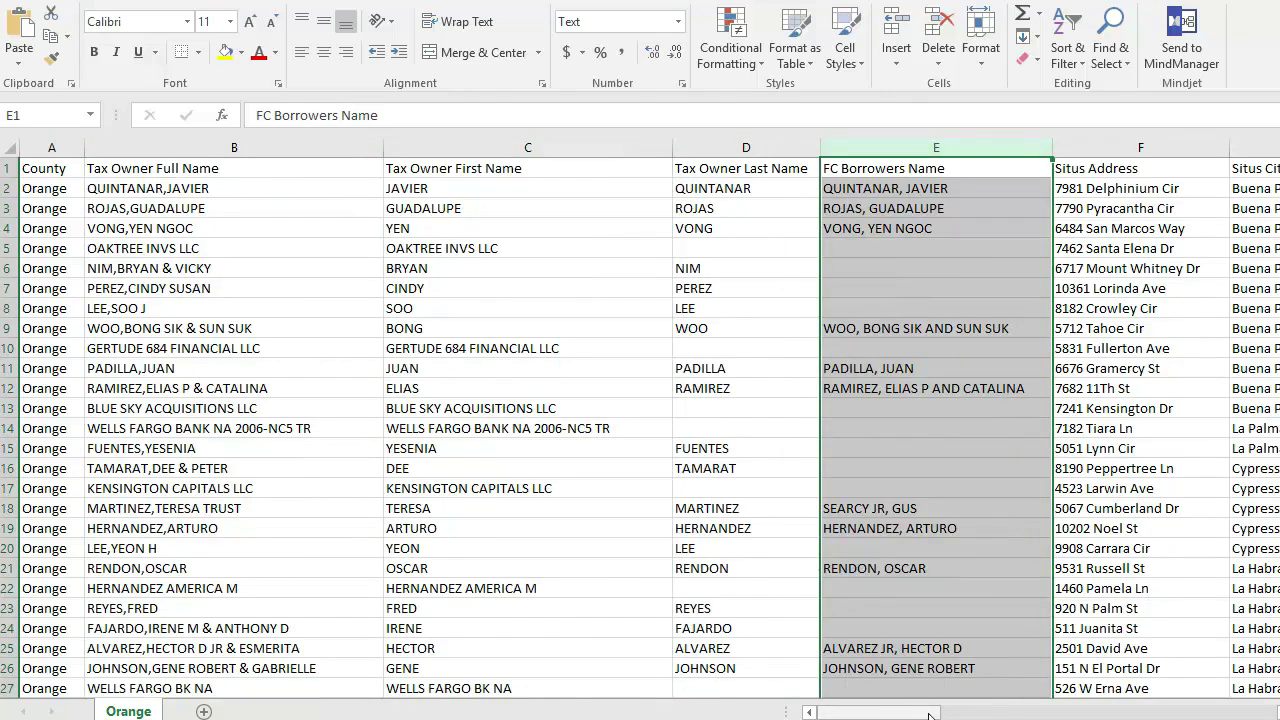
pyautogui.moveTo(929, 714); pyautogui.dragTo(955, 714)
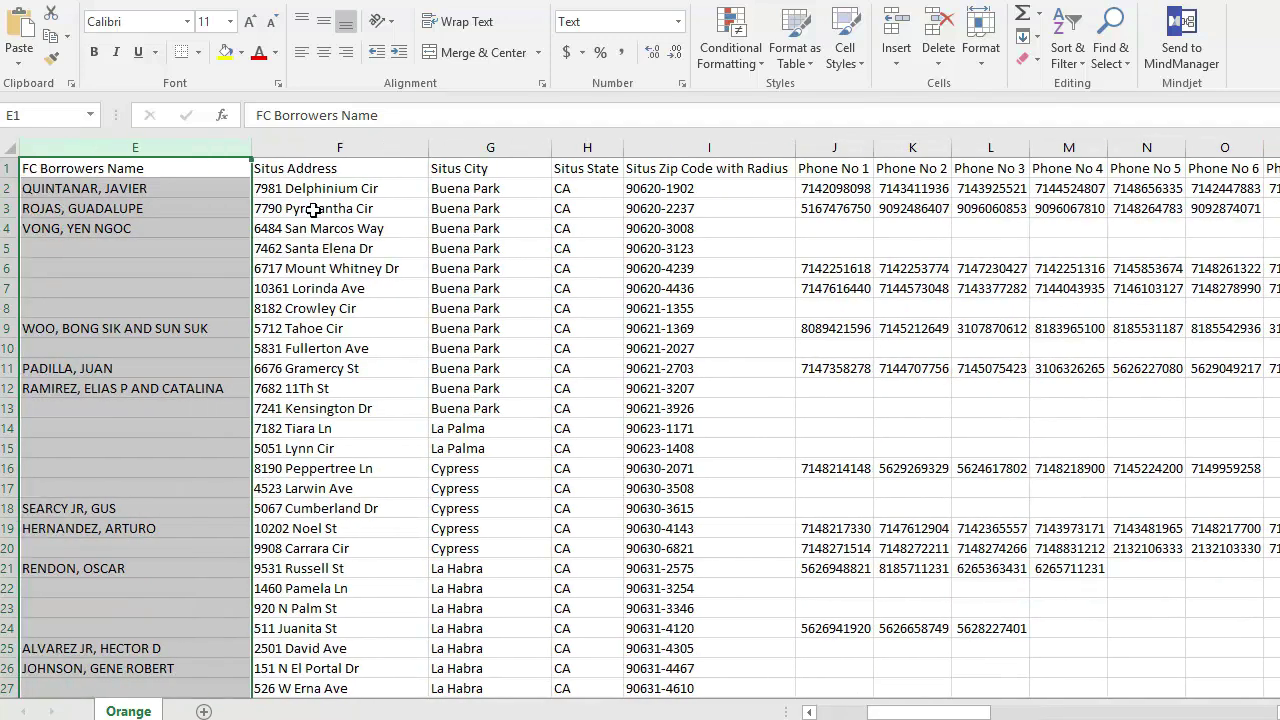
pyautogui.click(324, 147)
pyautogui.click(704, 178)
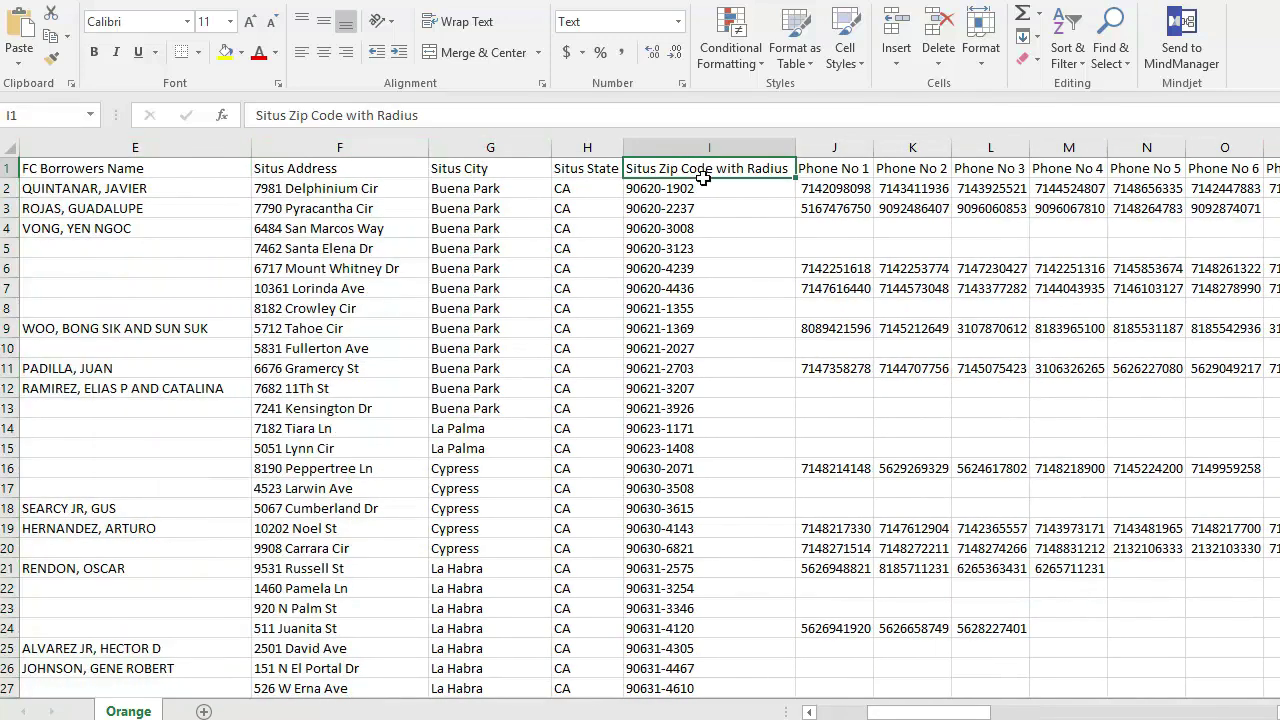
# Step: Examine the Situs Zip Code with Radius column and the Phone No 1 to Phone No 10 columns
pyautogui.moveTo(918, 716); pyautogui.dragTo(955, 716)
pyautogui.click(204, 146)
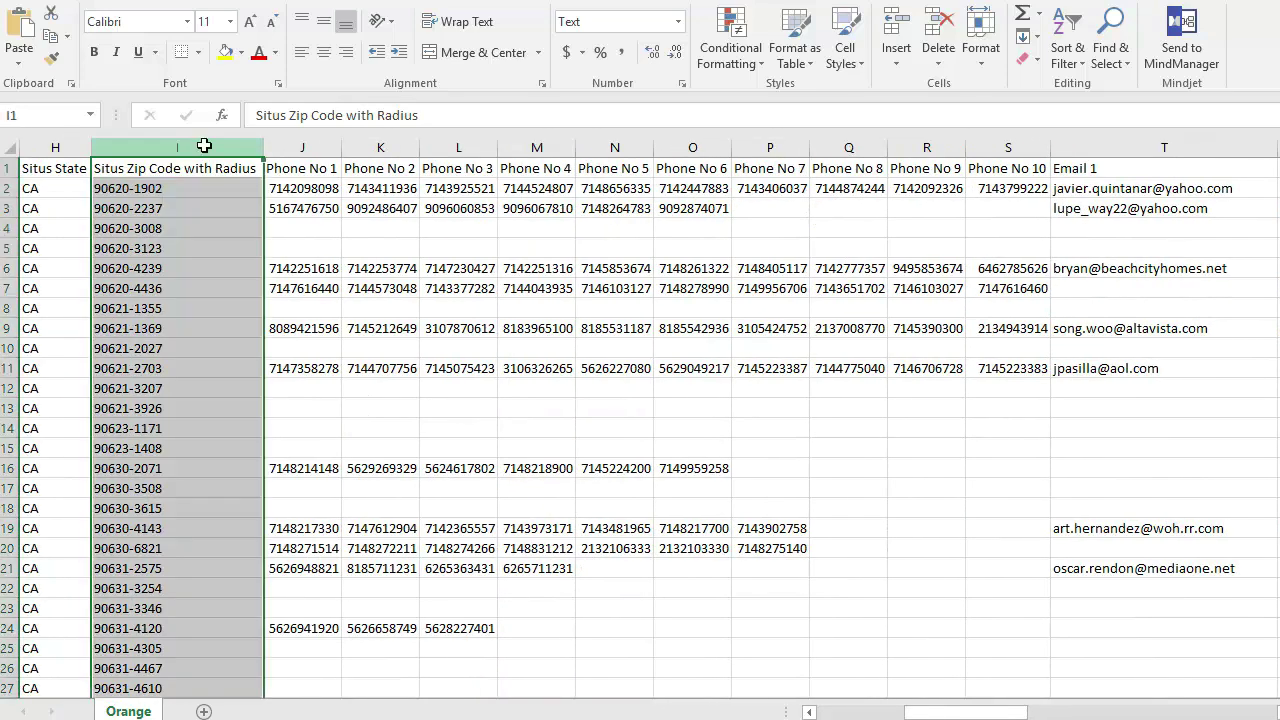
pyautogui.moveTo(300, 146); pyautogui.dragTo(1015, 151)
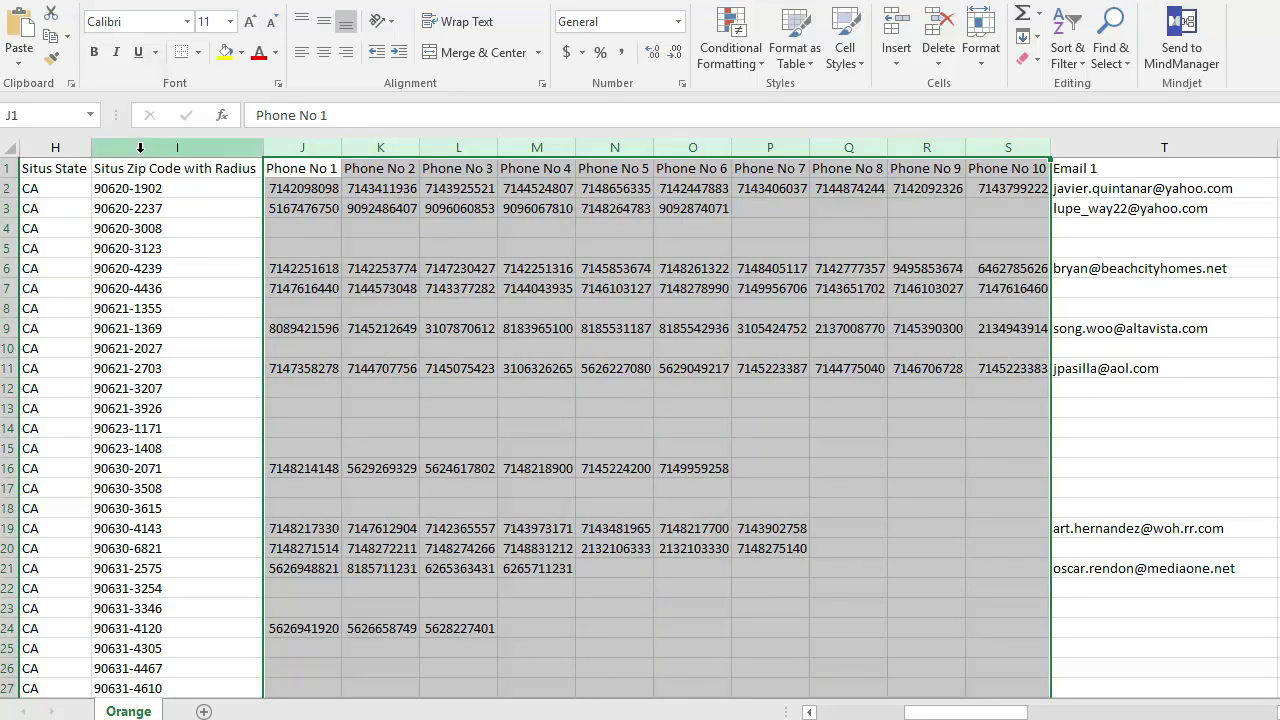
pyautogui.click(141, 151)
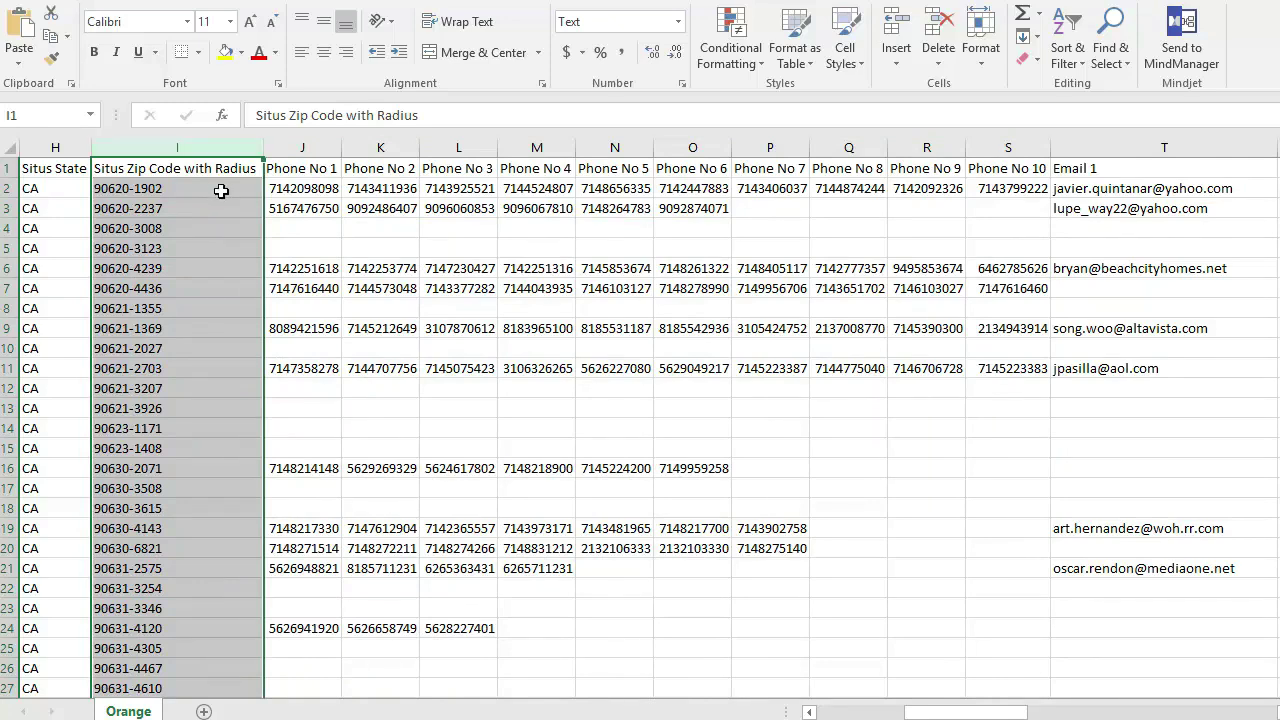
pyautogui.moveTo(302, 147); pyautogui.dragTo(200, 140)
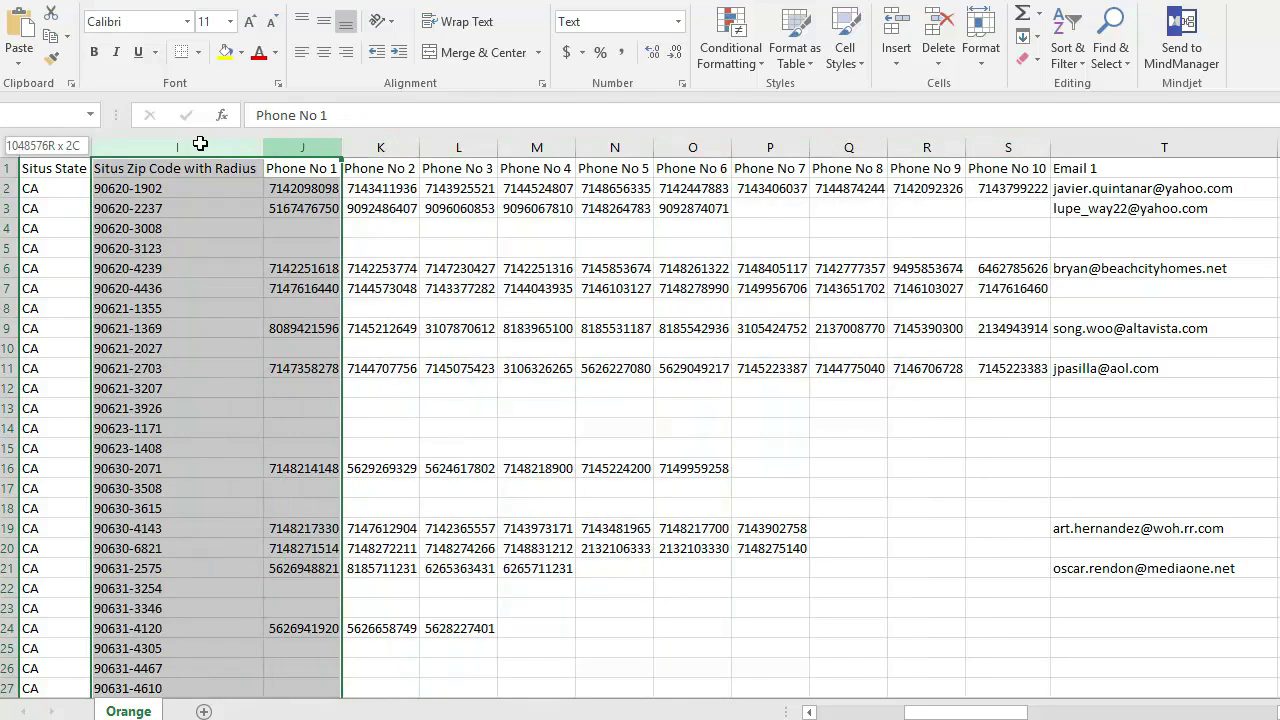
pyautogui.click(200, 141)
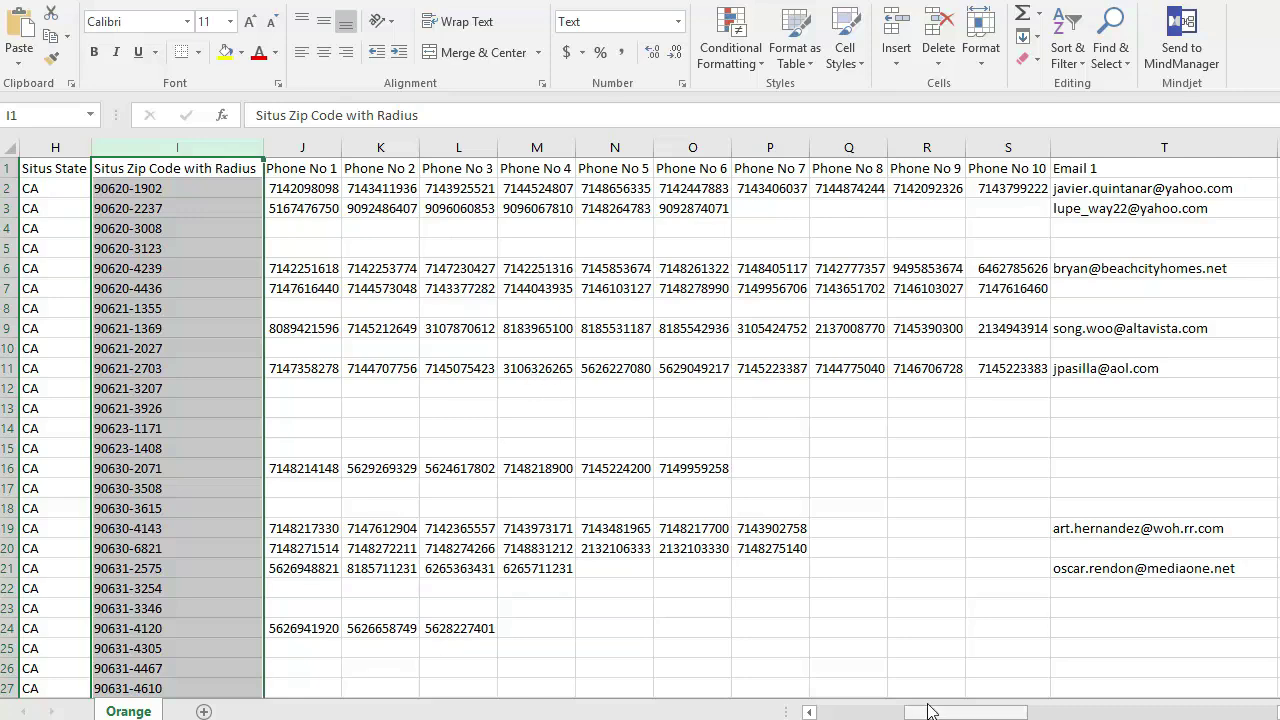
# Step: Examine the Email 1 to Email 5 columns of the Orange sheet, including all the email entries in row 32
pyautogui.moveTo(934, 713); pyautogui.dragTo(1032, 713)
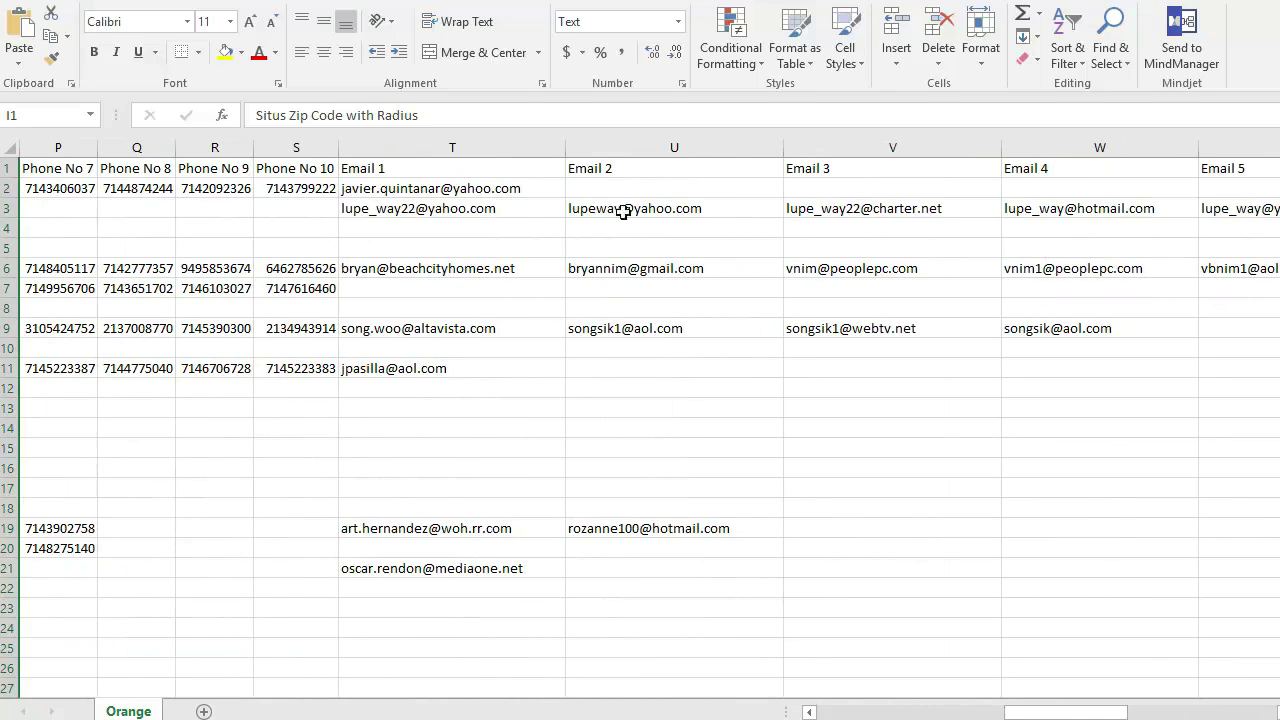
pyautogui.moveTo(400, 140)
pyautogui.mouseDown()
pyautogui.moveTo(1221, 168)
pyautogui.moveTo(890, 152)
pyautogui.moveTo(894, 177)
pyautogui.moveTo(570, 200)
pyautogui.mouseUp()
pyautogui.moveTo(1142, 714); pyautogui.dragTo(1081, 714)
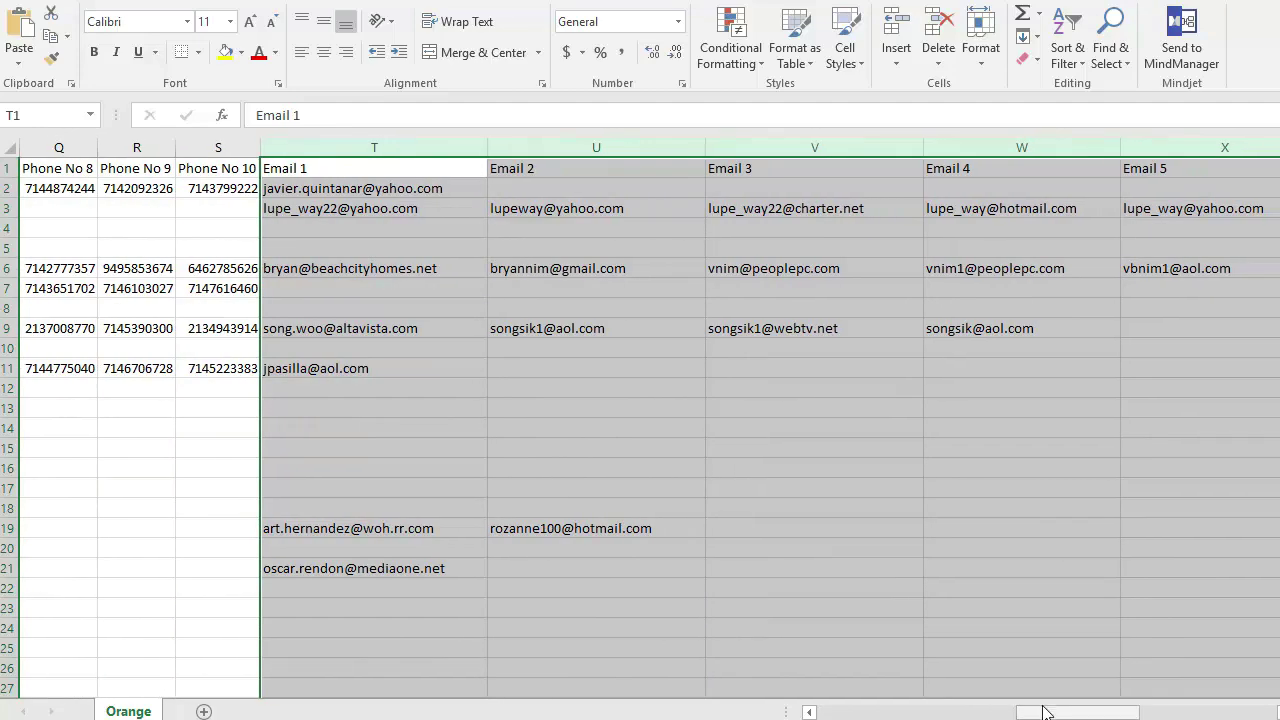
pyautogui.scroll(-5, 924, 645)
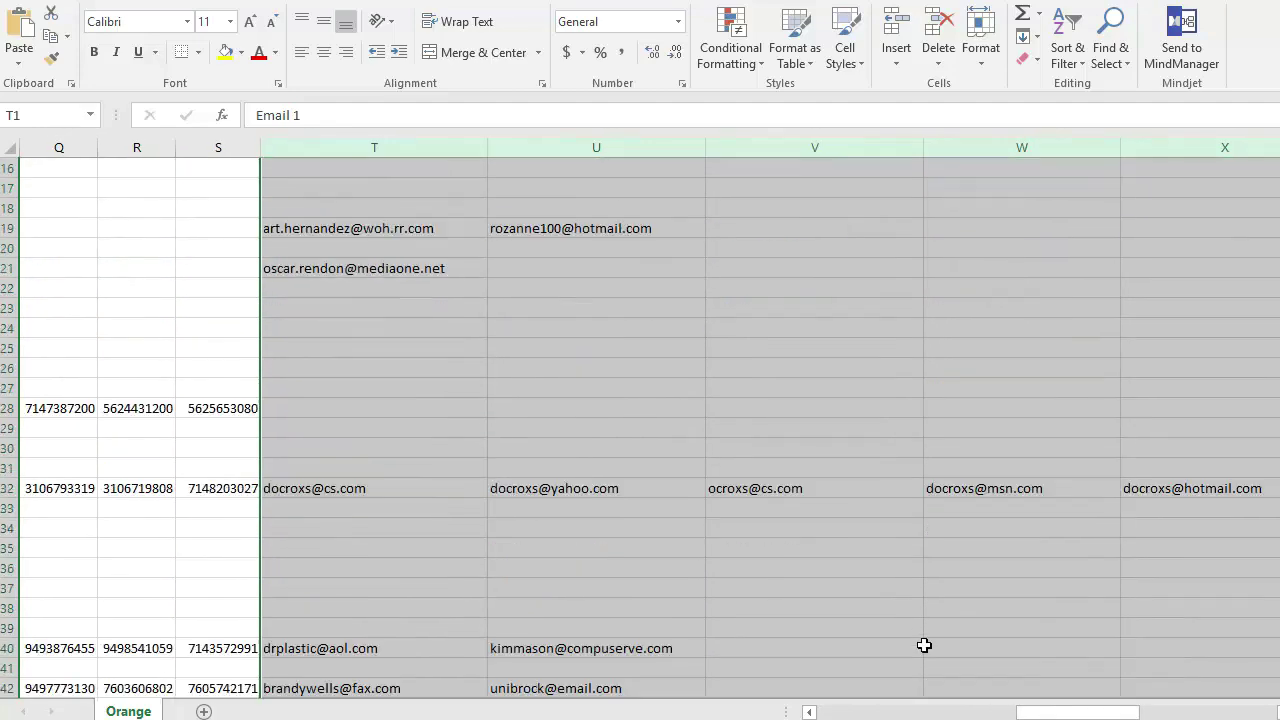
pyautogui.click(445, 492)
pyautogui.moveTo(523, 492); pyautogui.dragTo(1159, 505)
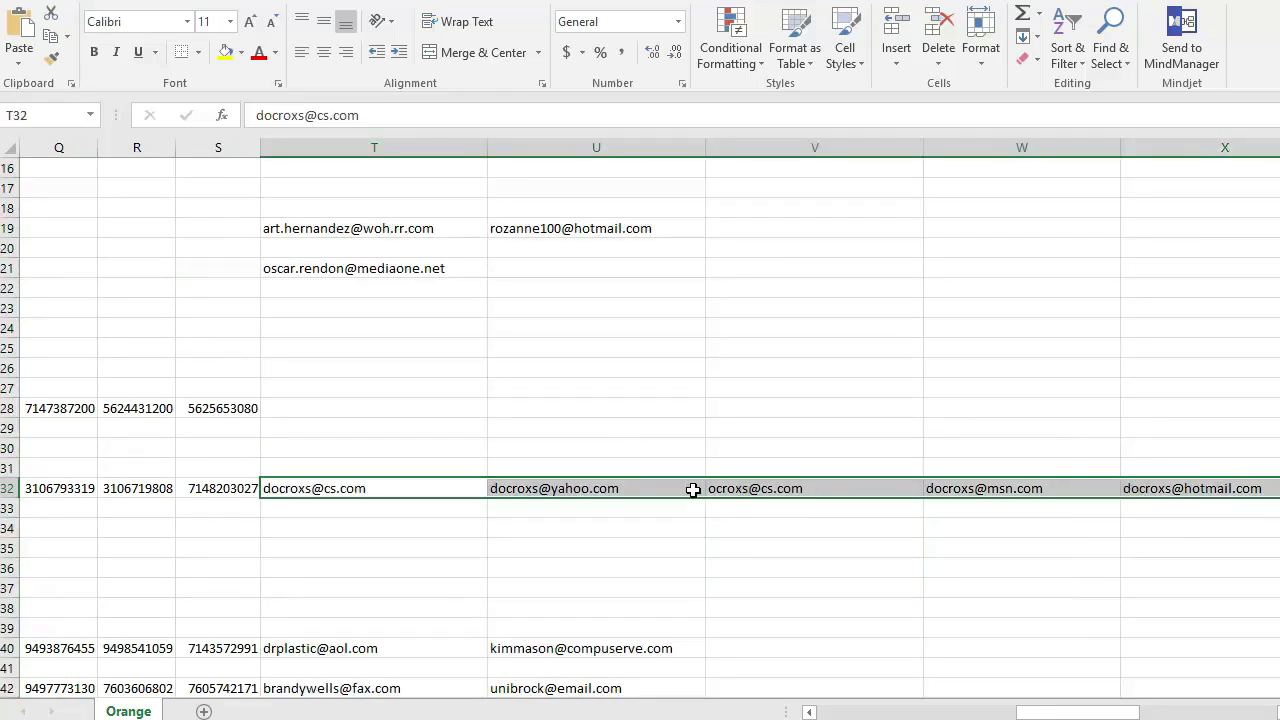
pyautogui.scroll(-3, 677, 500)
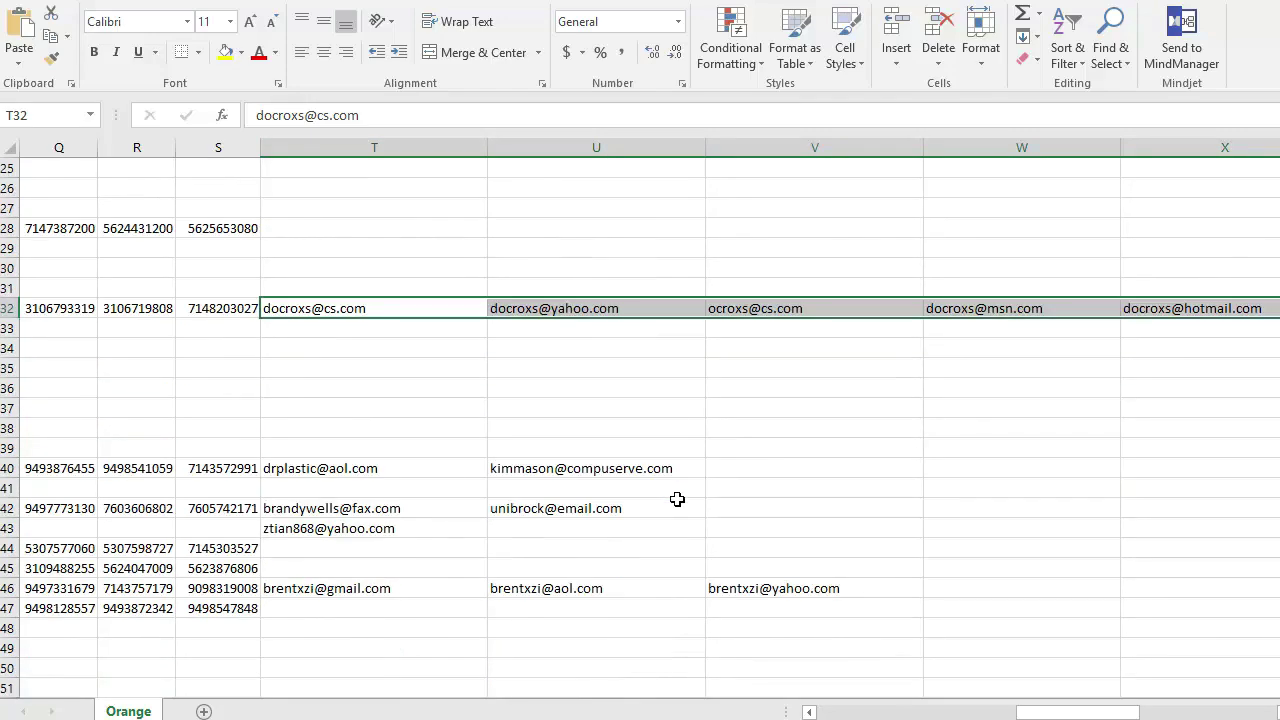
pyautogui.scroll(6, 817, 565)
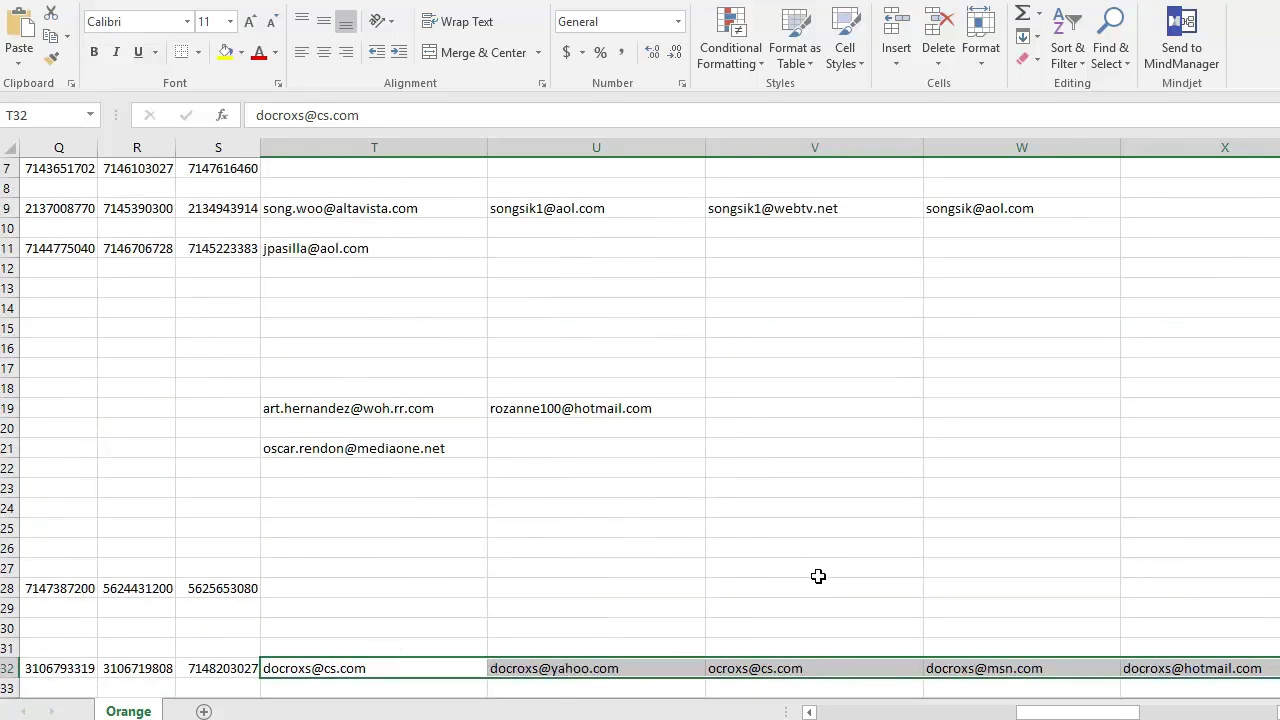
pyautogui.scroll(2, 818, 576)
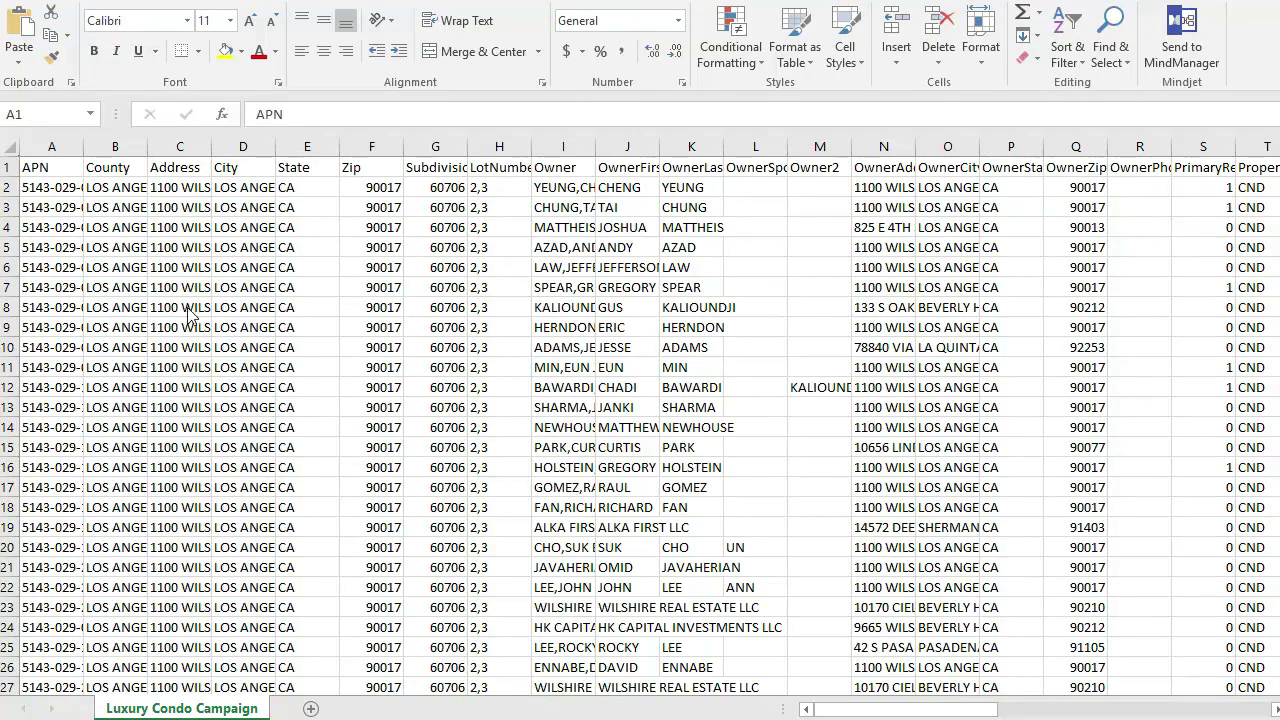
# Step: In the Luxury Condo Campaign spreadsheet, autofit the width of all columns to their contents
pyautogui.click(10, 147)
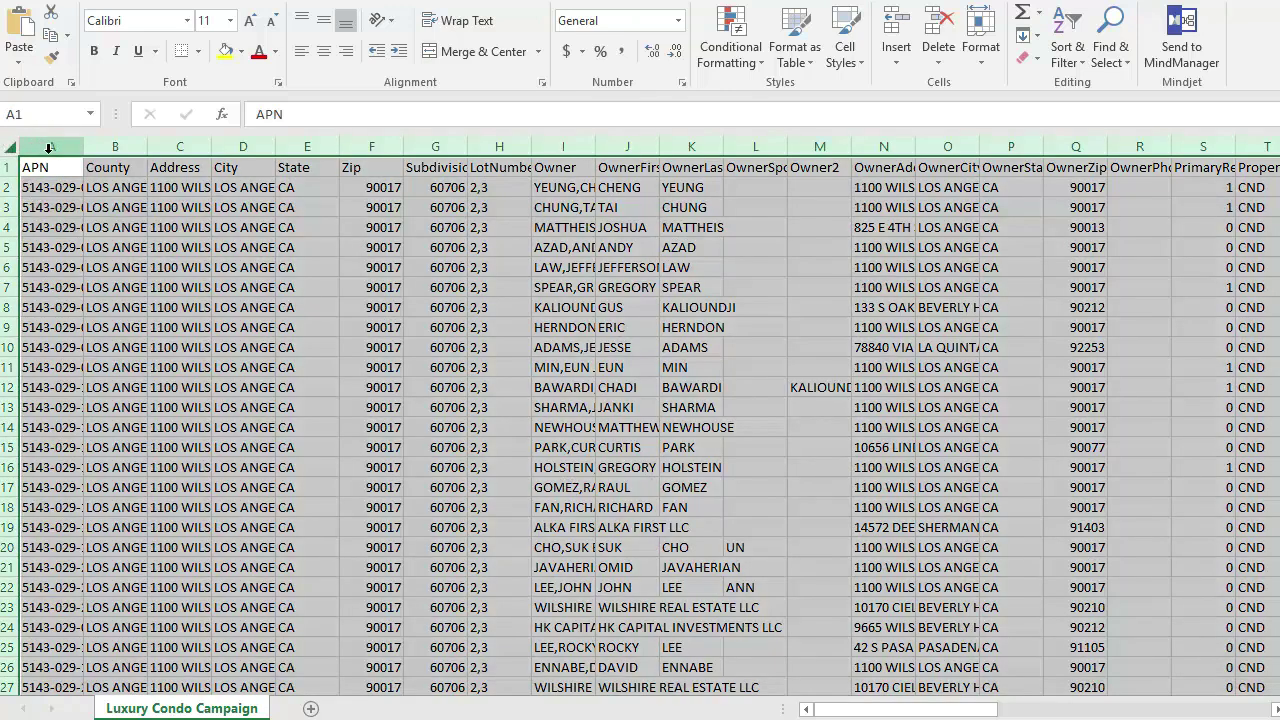
pyautogui.doubleClick(84, 147)
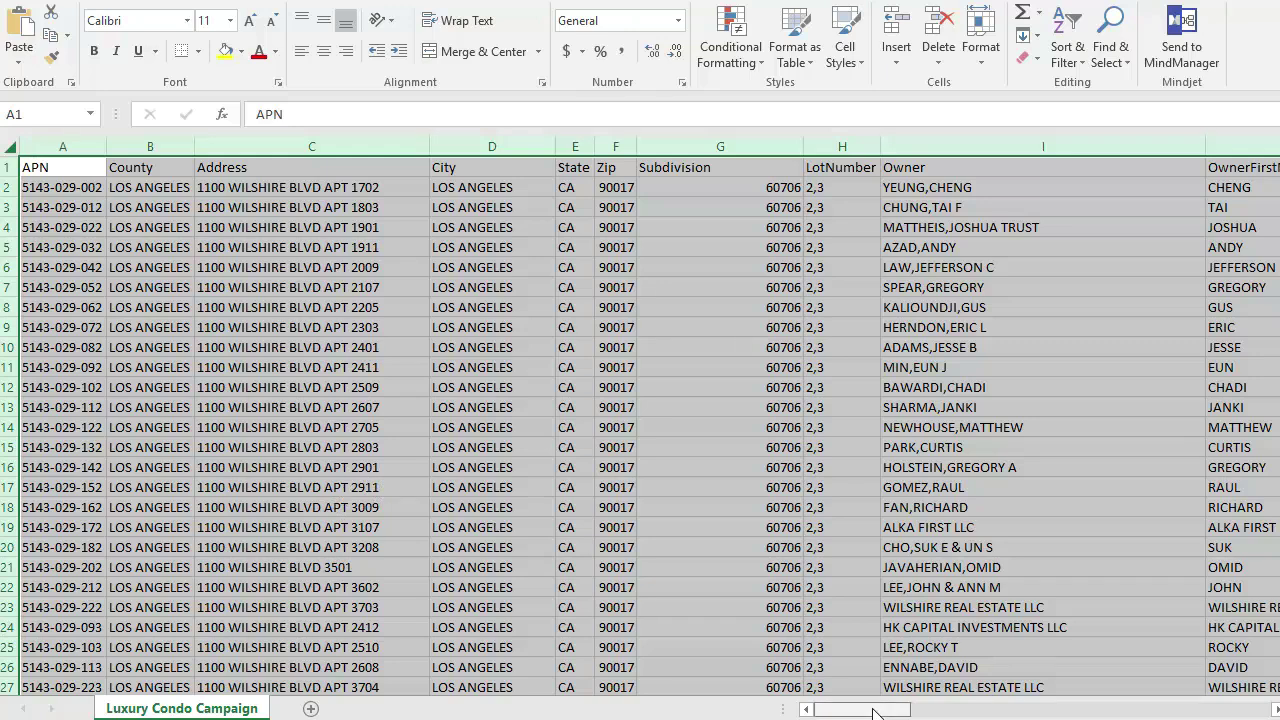
# Step: Examine the Address, owner, property value and first loan columns of the Luxury Condo Campaign sheet
pyautogui.moveTo(873, 712)
pyautogui.mouseDown()
pyautogui.moveTo(940, 712)
pyautogui.moveTo(870, 712)
pyautogui.moveTo(886, 712)
pyautogui.mouseUp()
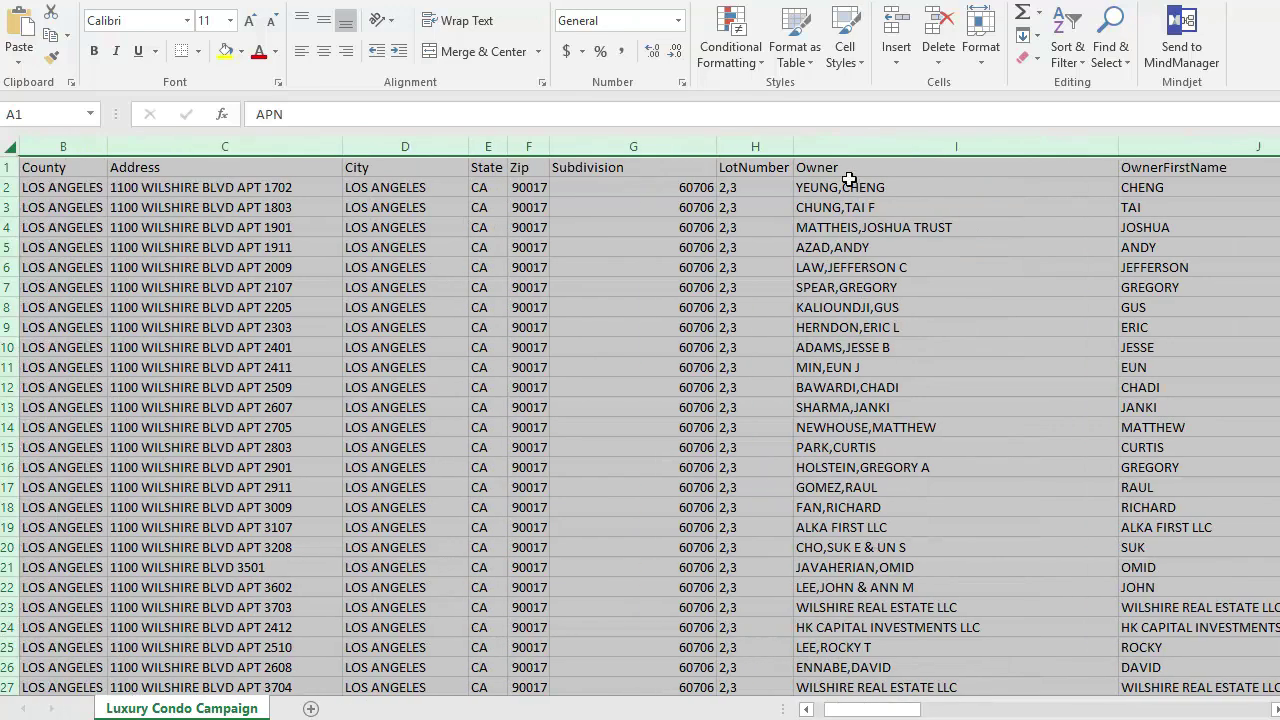
pyautogui.click(294, 148)
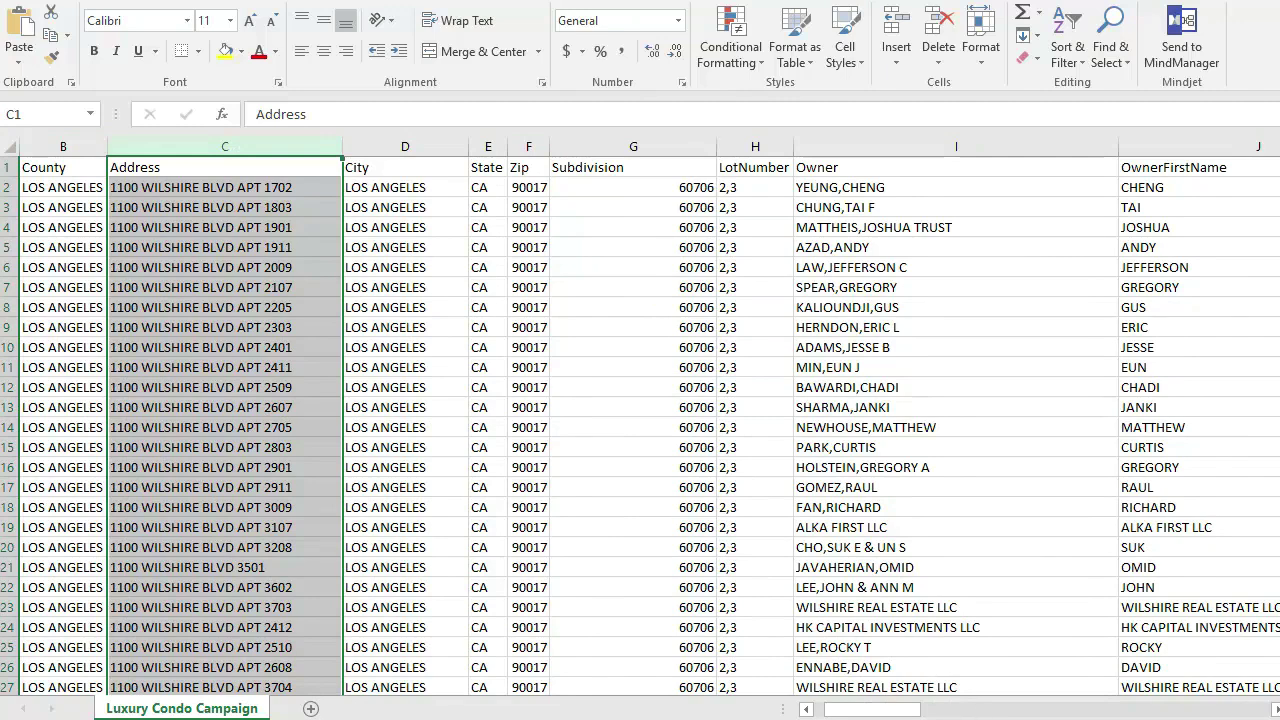
pyautogui.hscroll(-1, 460, 580)
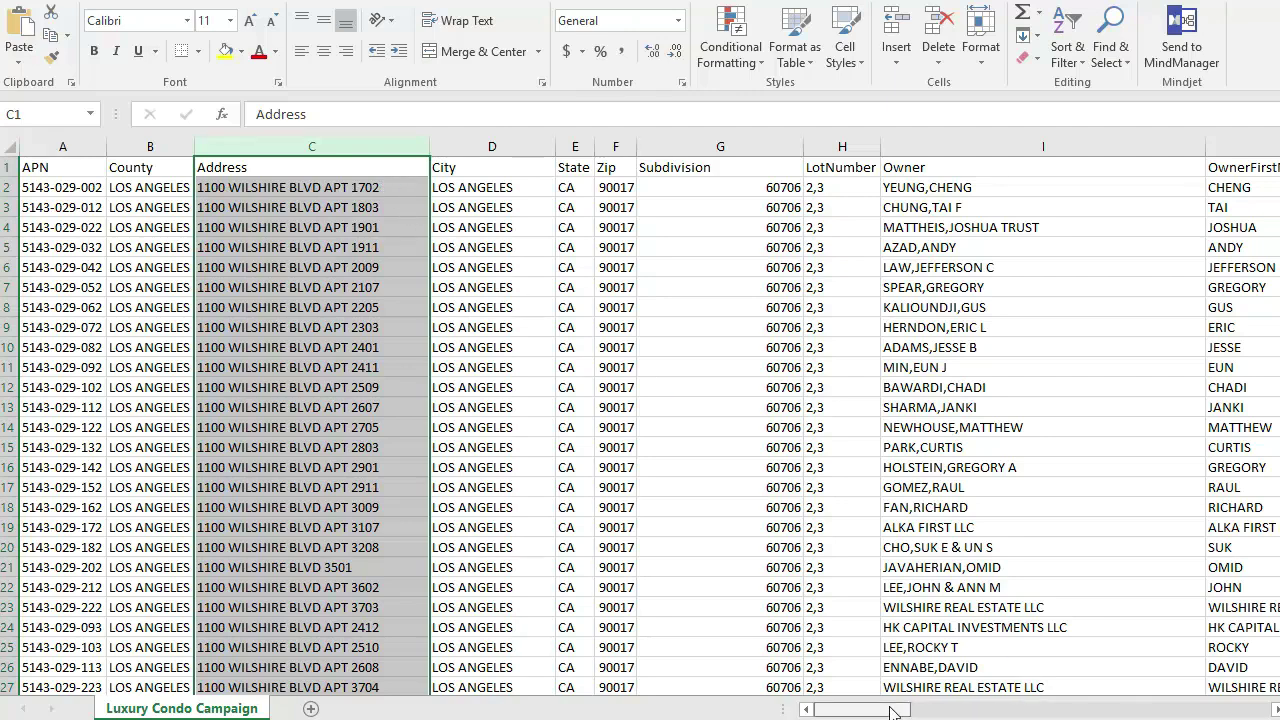
pyautogui.moveTo(893, 711); pyautogui.dragTo(1175, 680)
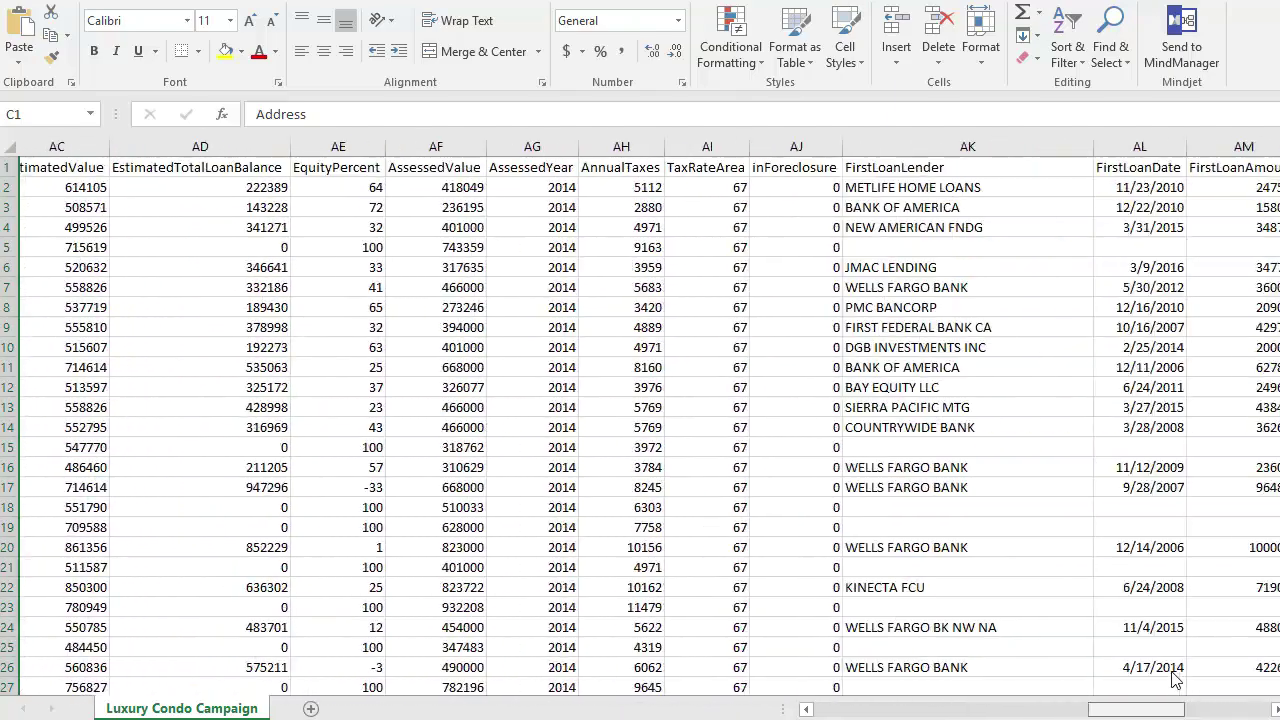
pyautogui.hotkey('ctrl', 'Home')
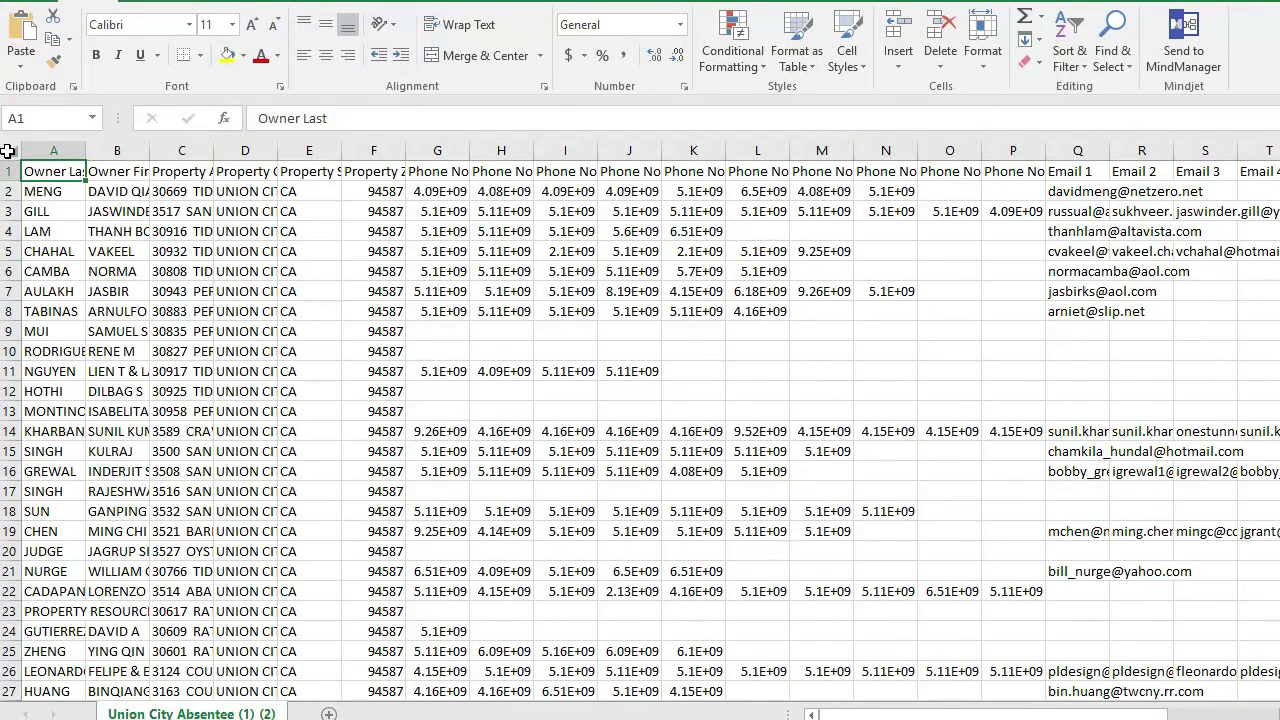
# Step: In the Union City Absentee spreadsheet, examine the Owner Last column and the rows further down the list
pyautogui.click(9, 150)
pyautogui.click(76, 150)
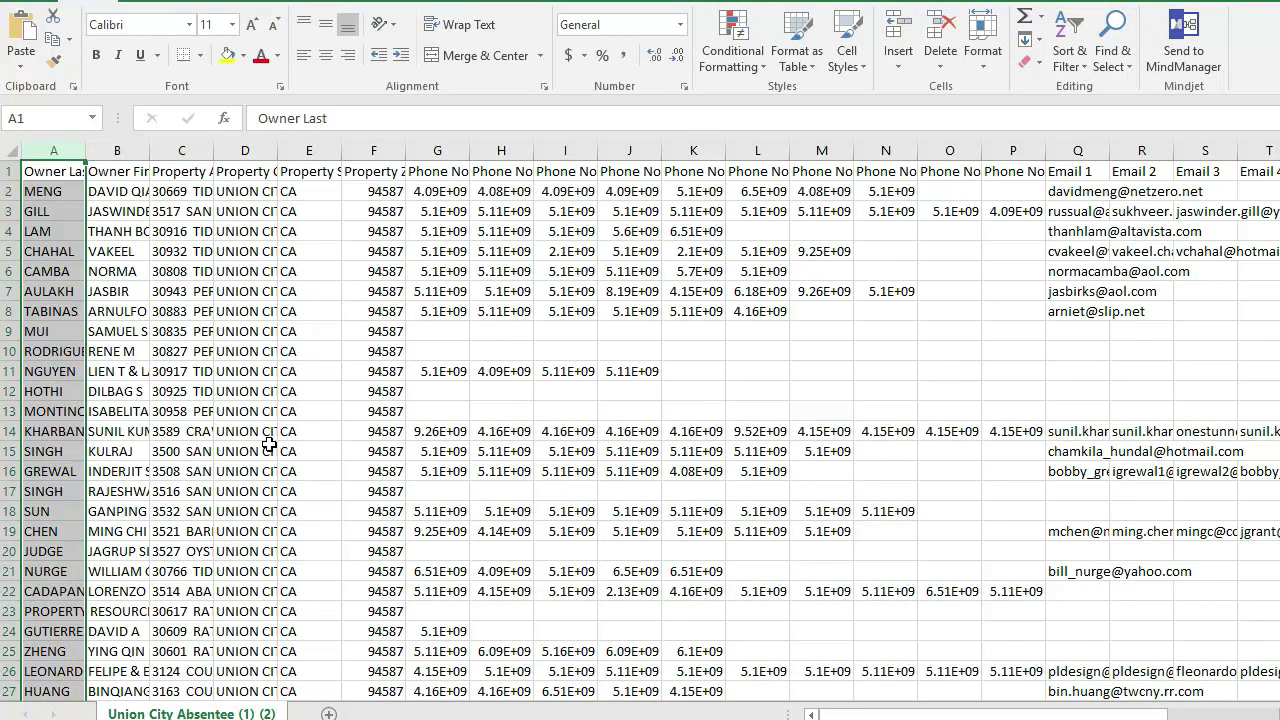
pyautogui.scroll(-6, 268, 437)
pyautogui.scroll(6, 268, 437)
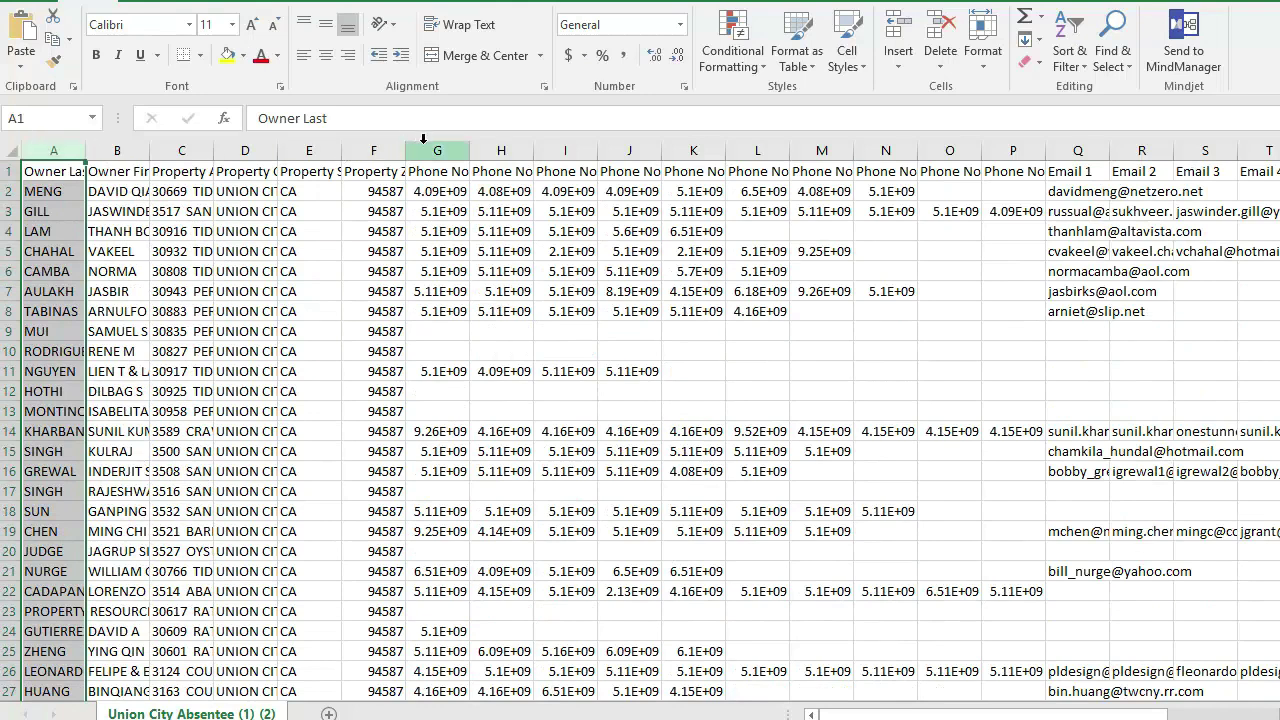
# Step: Examine the Phone No 1 to Phone No 10 columns of the Union City sheet, focusing on the first two
pyautogui.moveTo(430, 150); pyautogui.dragTo(1000, 152)
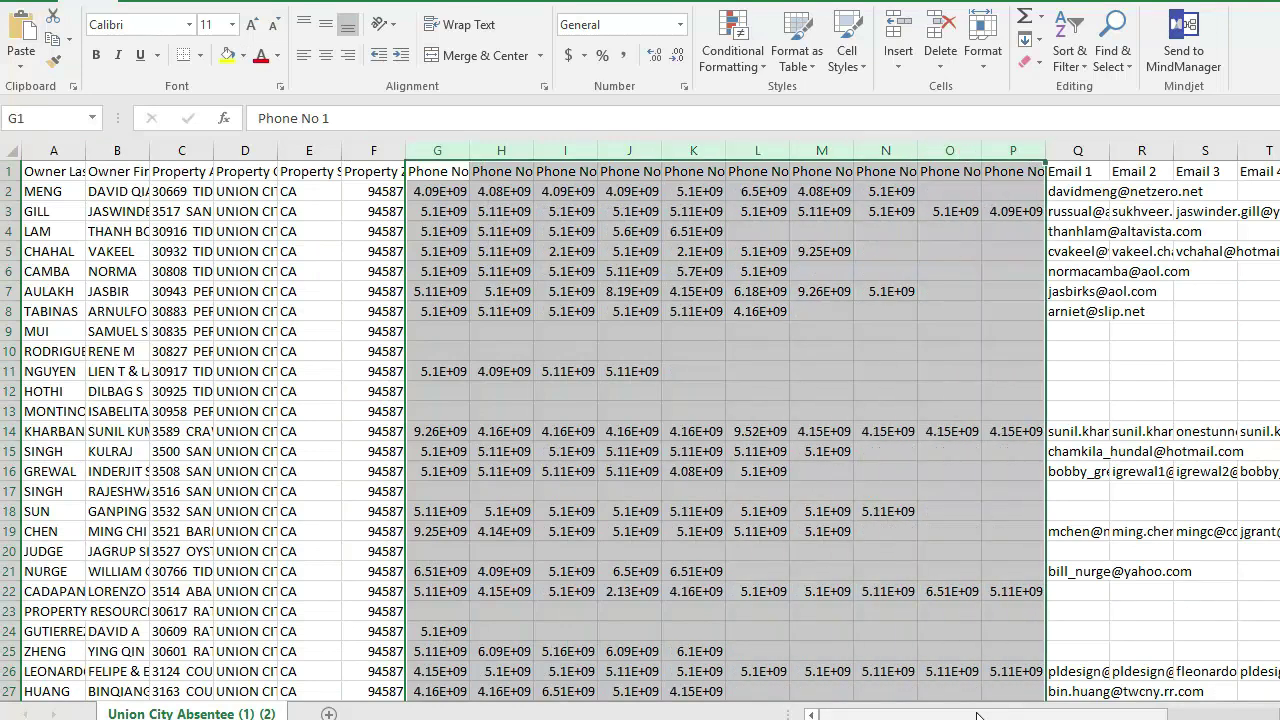
pyautogui.moveTo(975, 714); pyautogui.dragTo(1015, 714)
pyautogui.moveTo(309, 150); pyautogui.dragTo(375, 150)
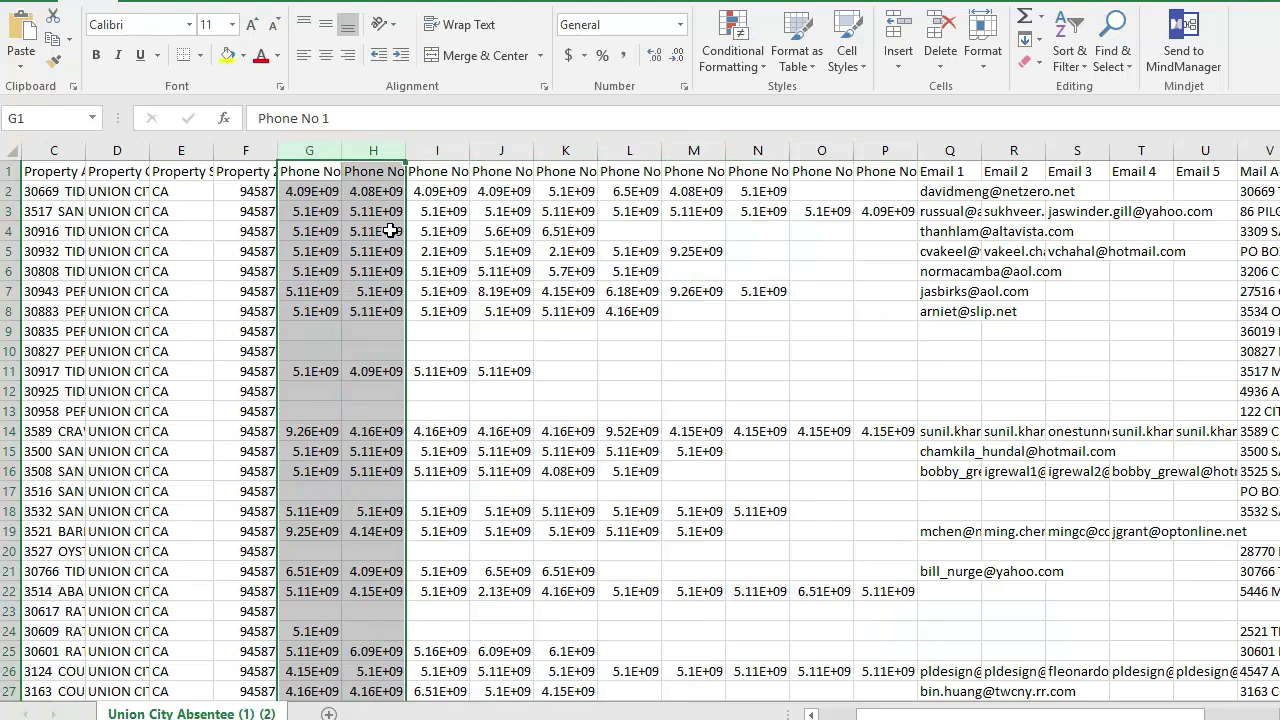
pyautogui.click(331, 150)
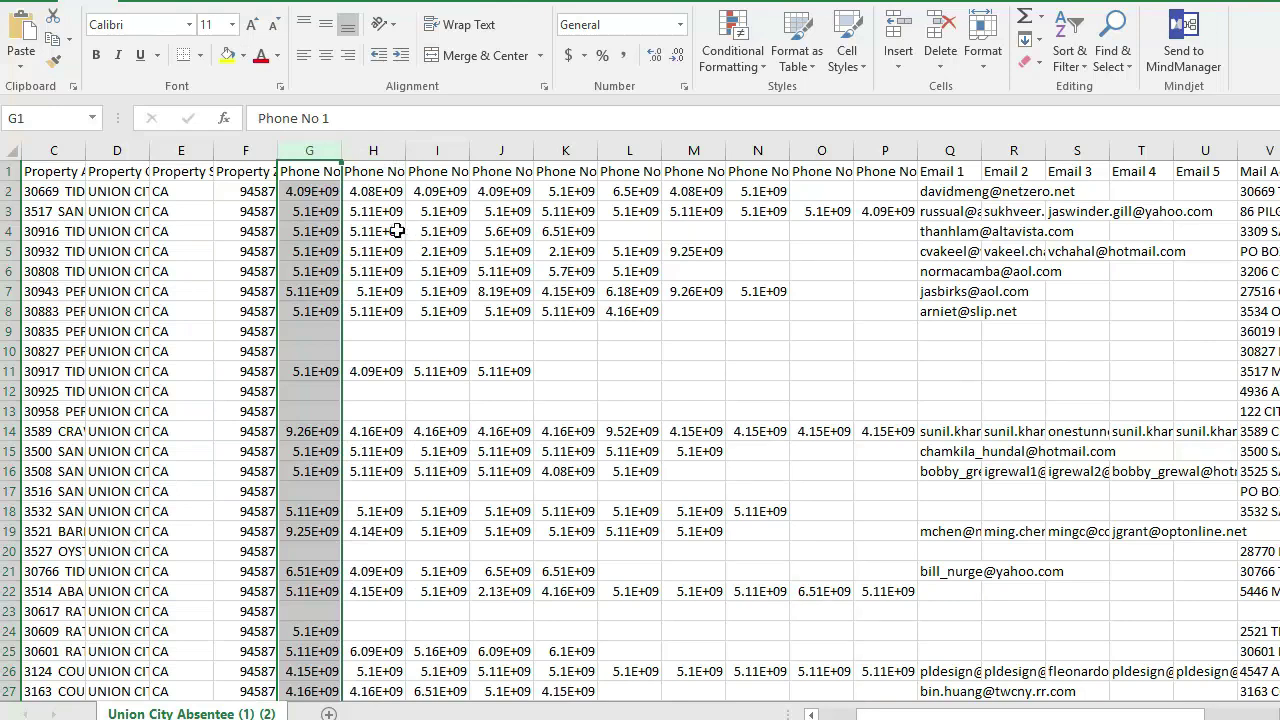
pyautogui.moveTo(298, 145); pyautogui.dragTo(351, 148)
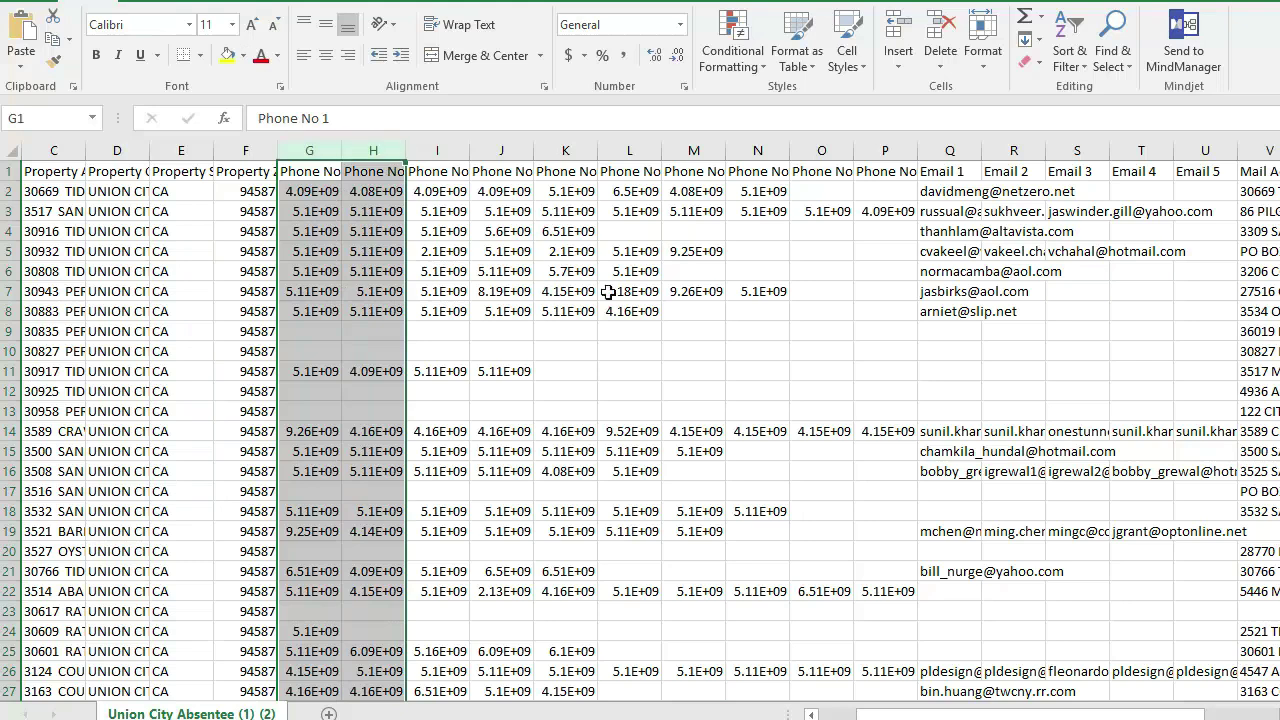
# Step: Examine the Email 1 to Email 5 columns of the Union City sheet and return to its first columns
pyautogui.hscroll(3, 886, 407)
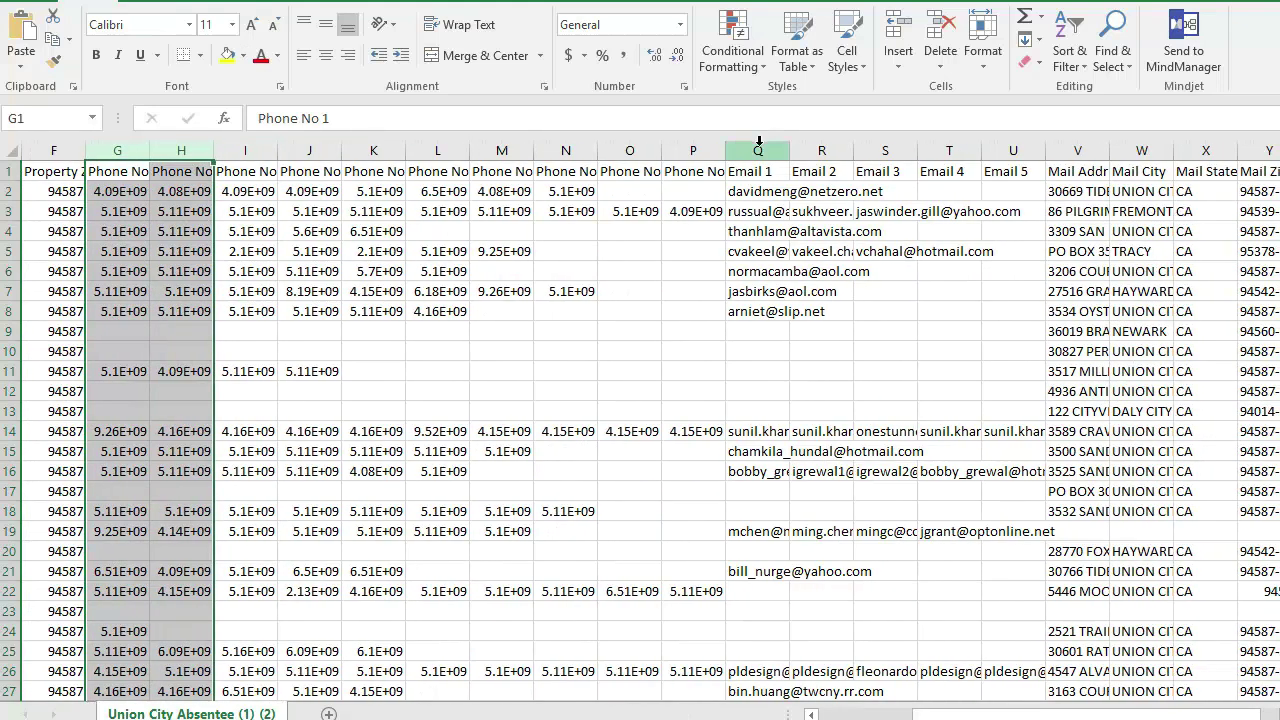
pyautogui.moveTo(757, 145); pyautogui.dragTo(1003, 145)
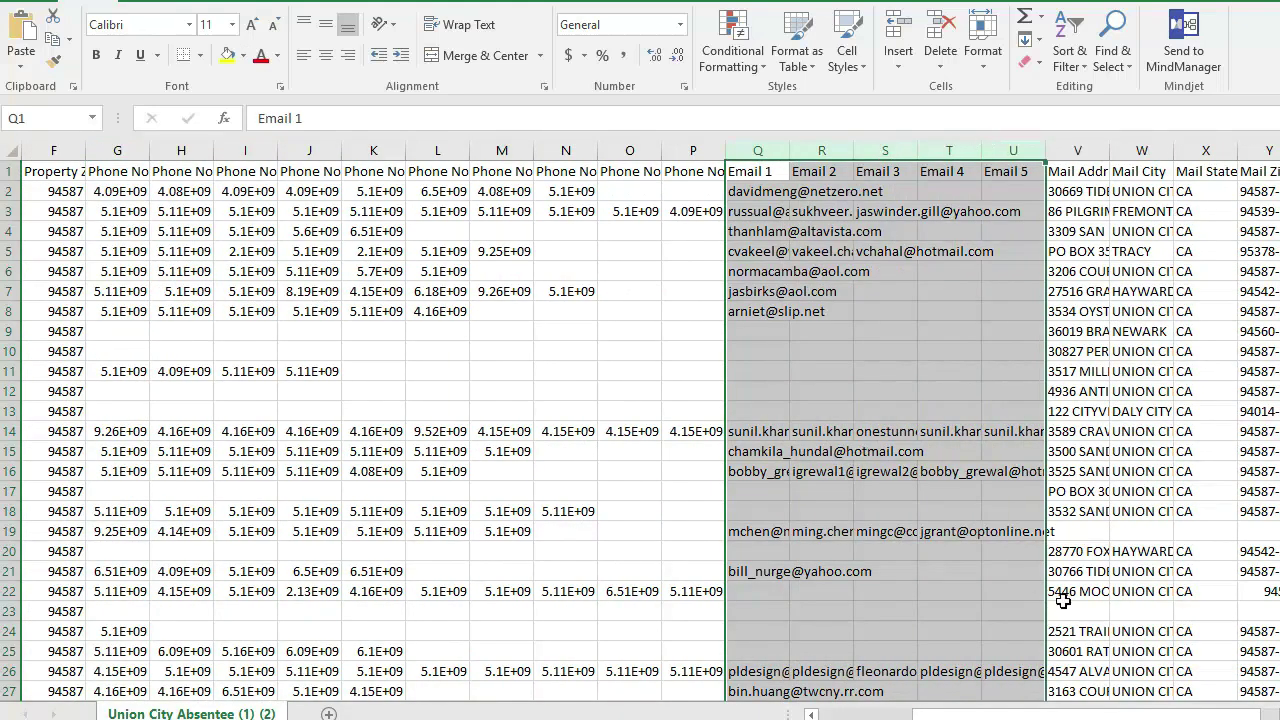
pyautogui.moveTo(1060, 716); pyautogui.dragTo(1008, 716)
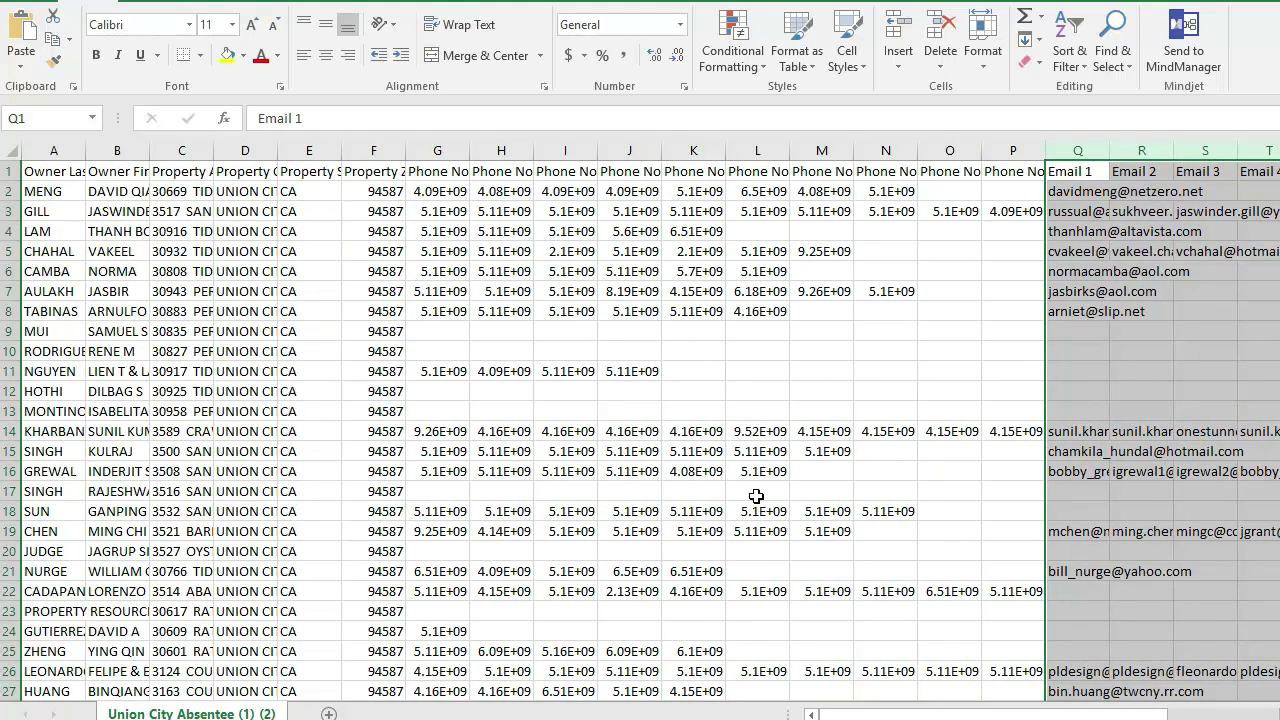
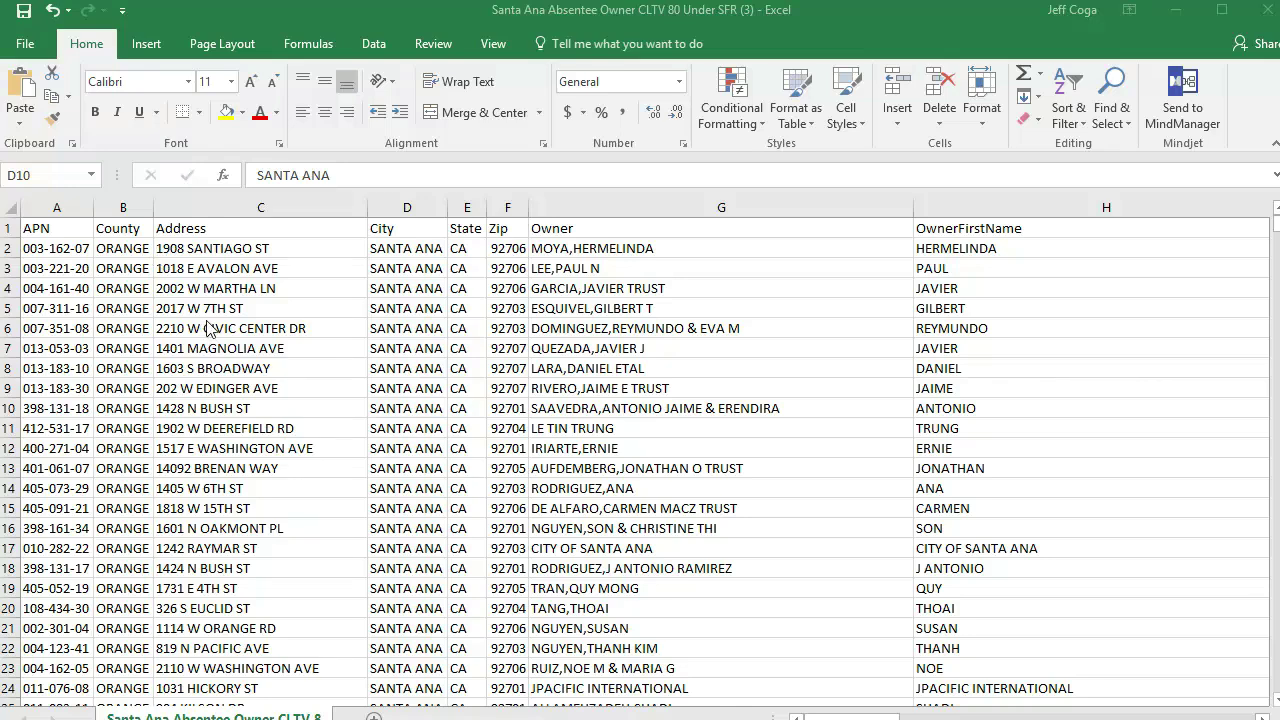
# Step: In the Santa Ana Absentee Owner spreadsheet, look through the entries in the Owner column down to about row 39
pyautogui.click(543, 270)
pyautogui.doubleClick(543, 268)
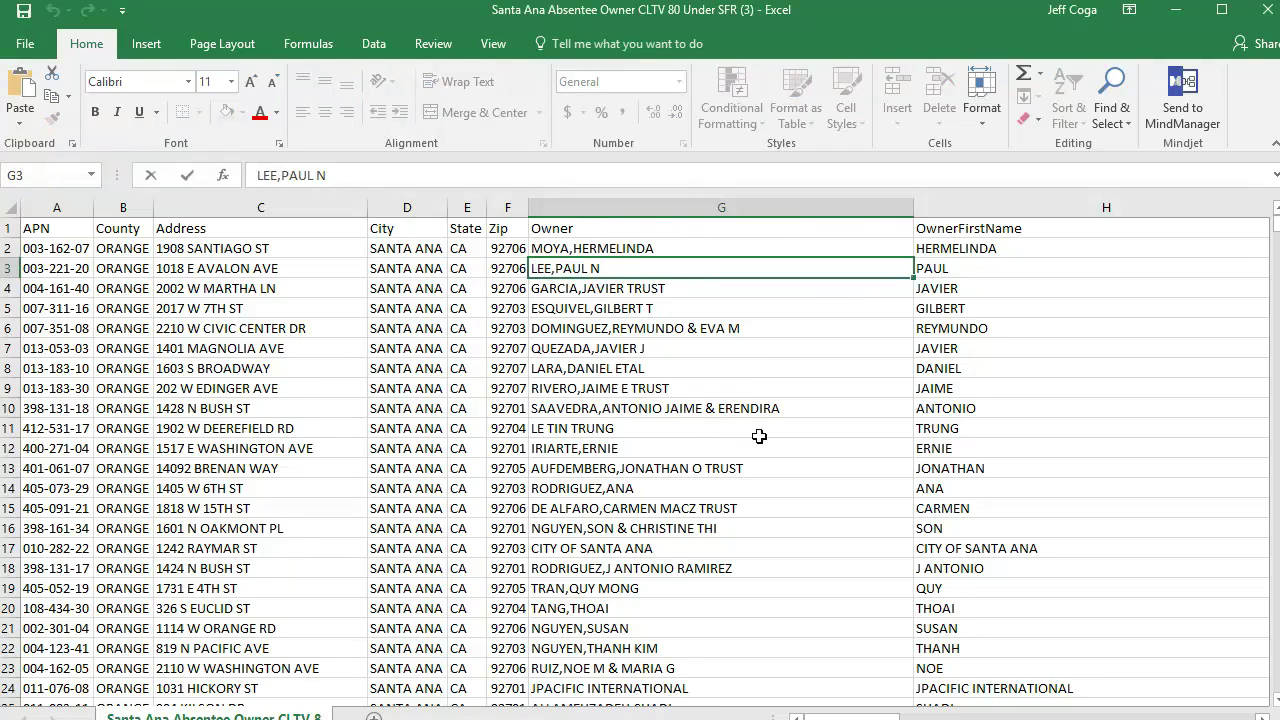
pyautogui.scroll(-1, 759, 436)
pyautogui.click(652, 548)
pyautogui.scroll(-1, 652, 540)
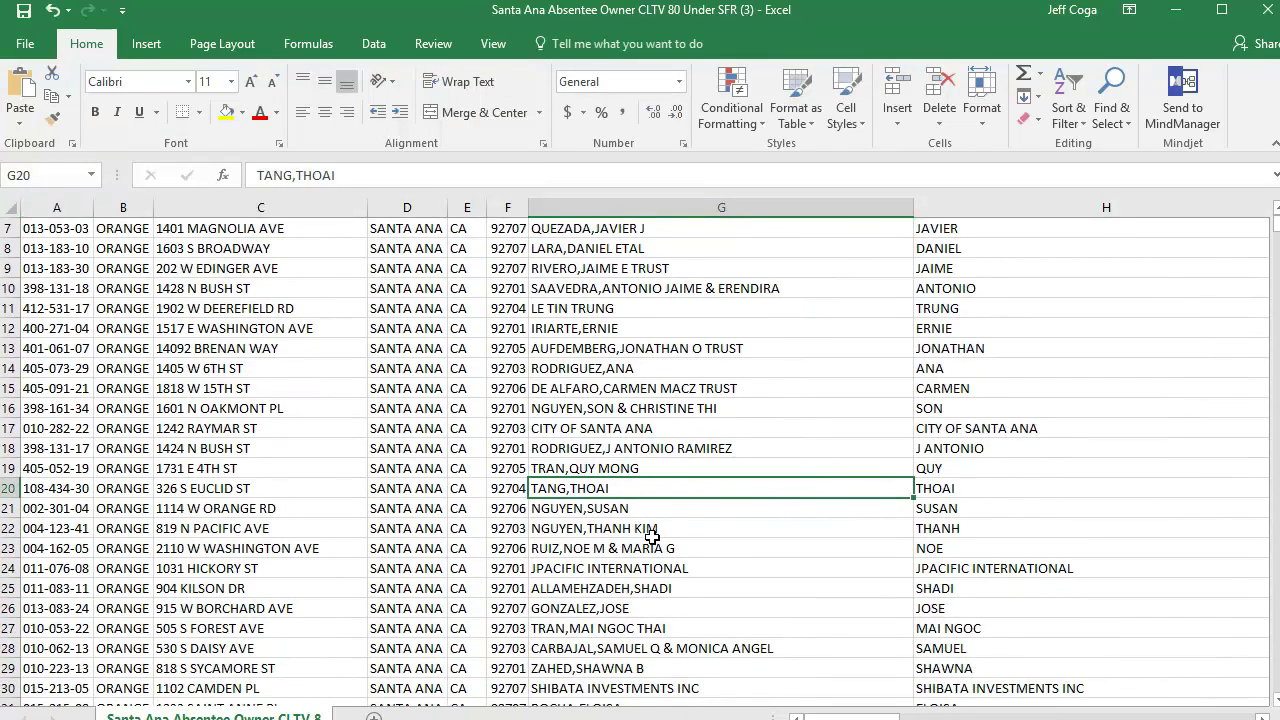
pyautogui.scroll(-3, 652, 538)
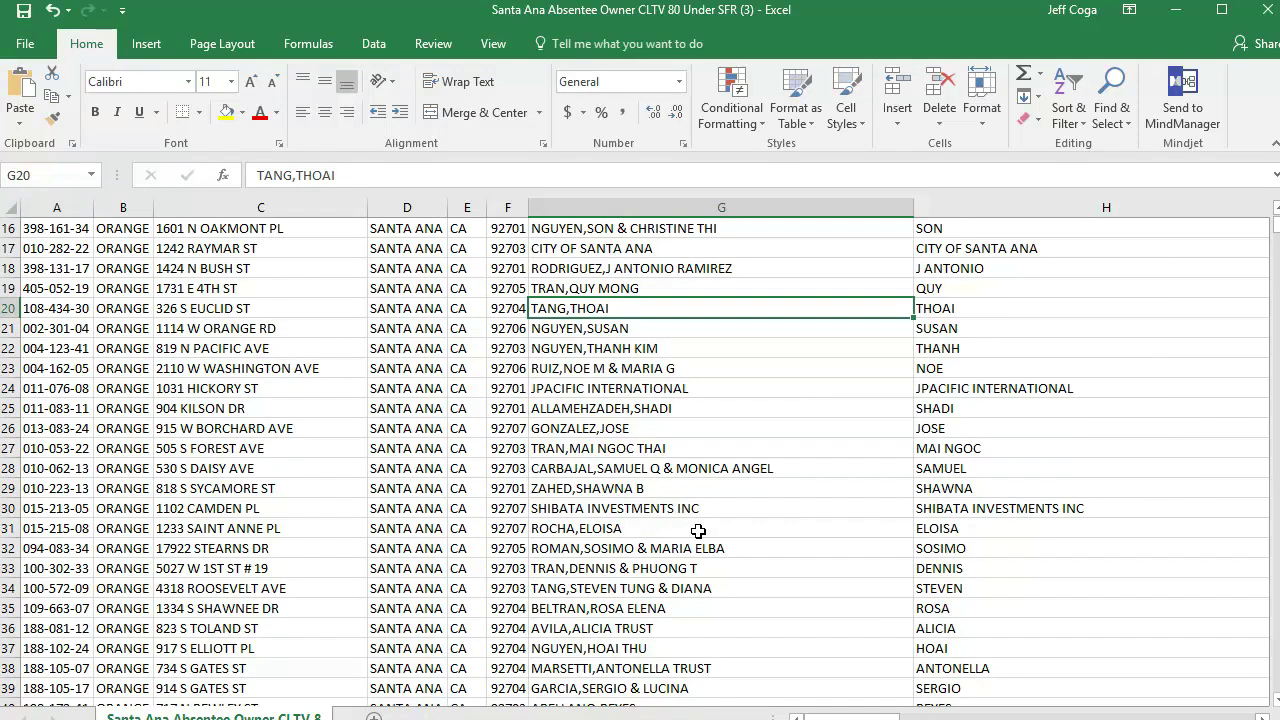
pyautogui.scroll(5, 247, 450)
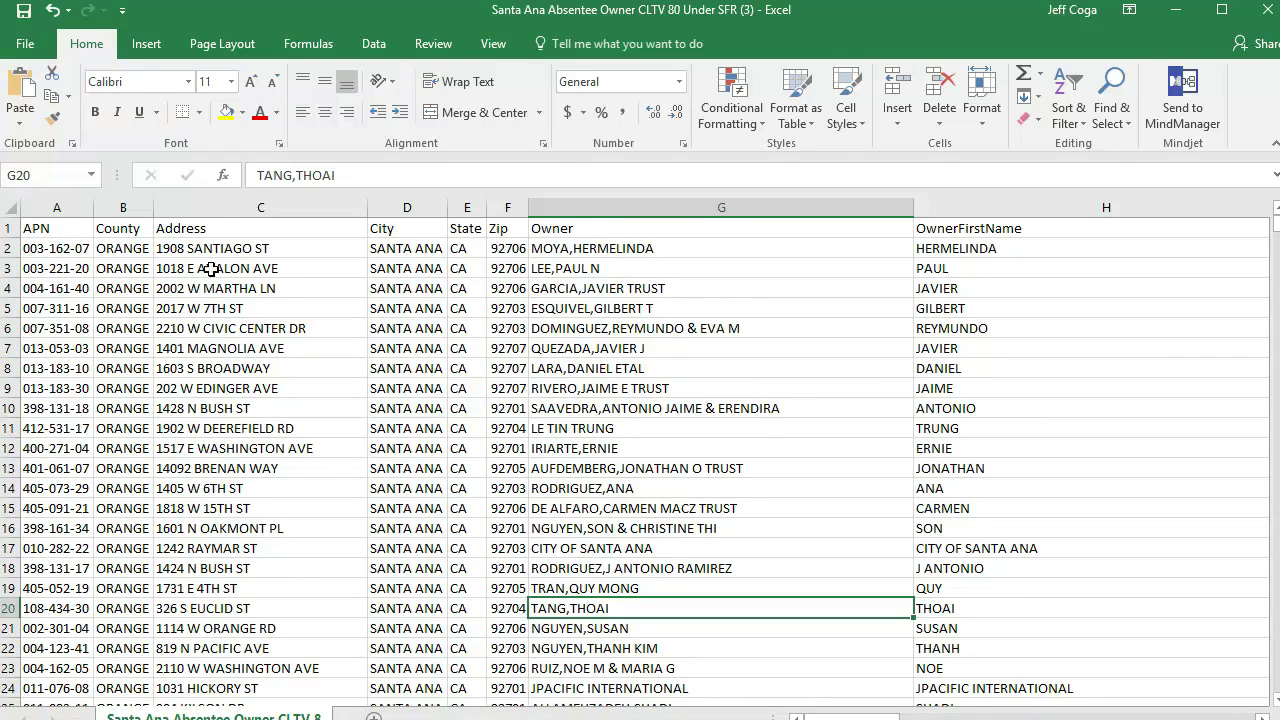
# Step: Highlight the property Address, City, State and Zip columns with a yellow fill
pyautogui.click(251, 206)
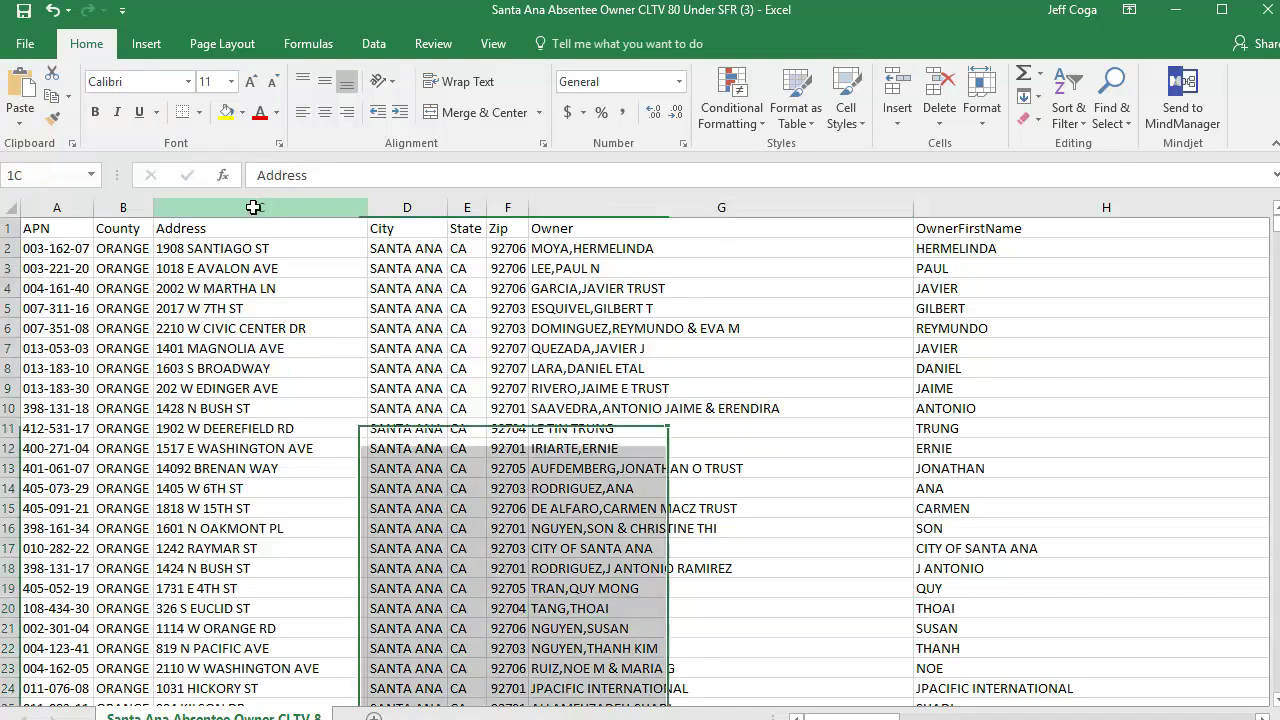
pyautogui.click(228, 118)
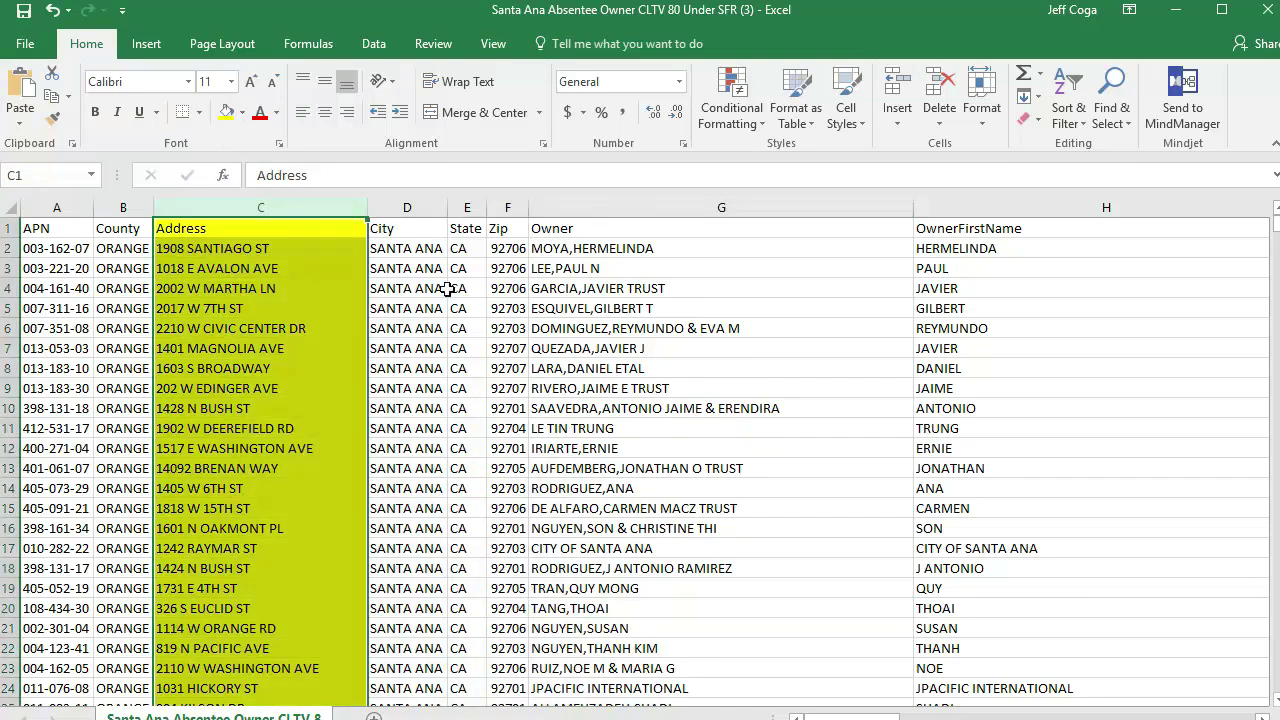
pyautogui.click(406, 206)
pyautogui.click(228, 112)
pyautogui.click(466, 206)
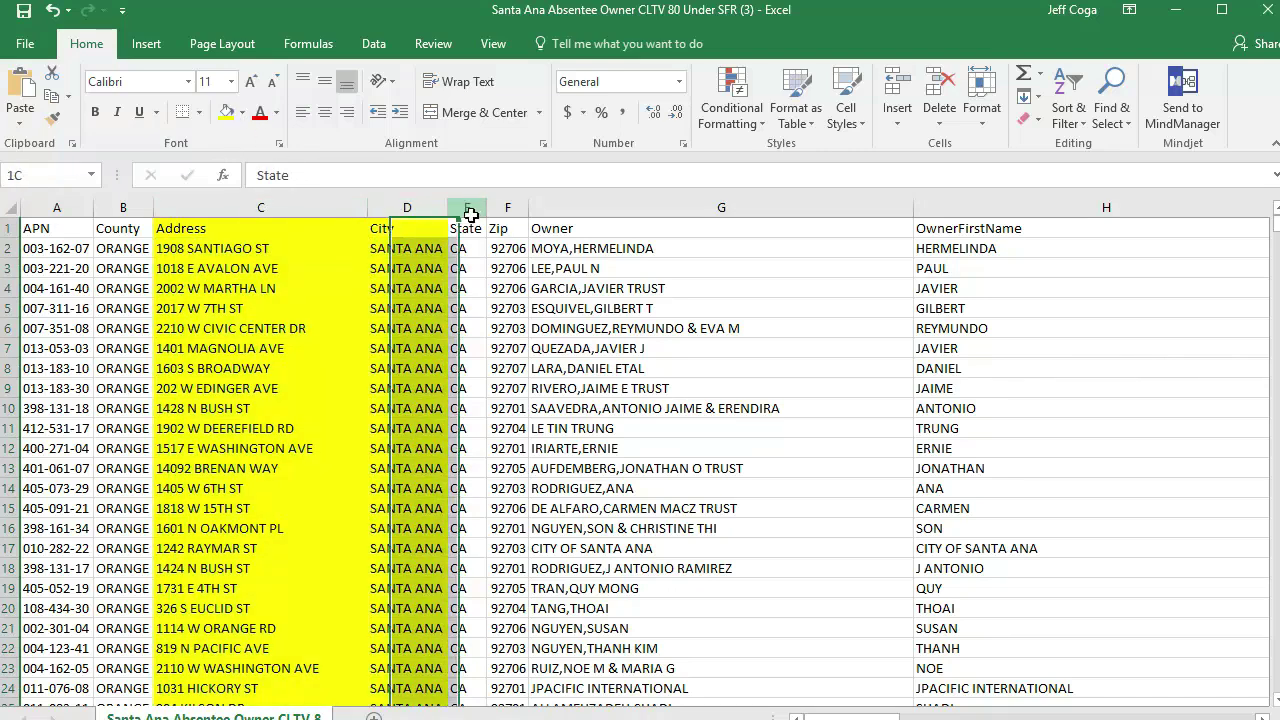
pyautogui.click(228, 112)
pyautogui.click(507, 207)
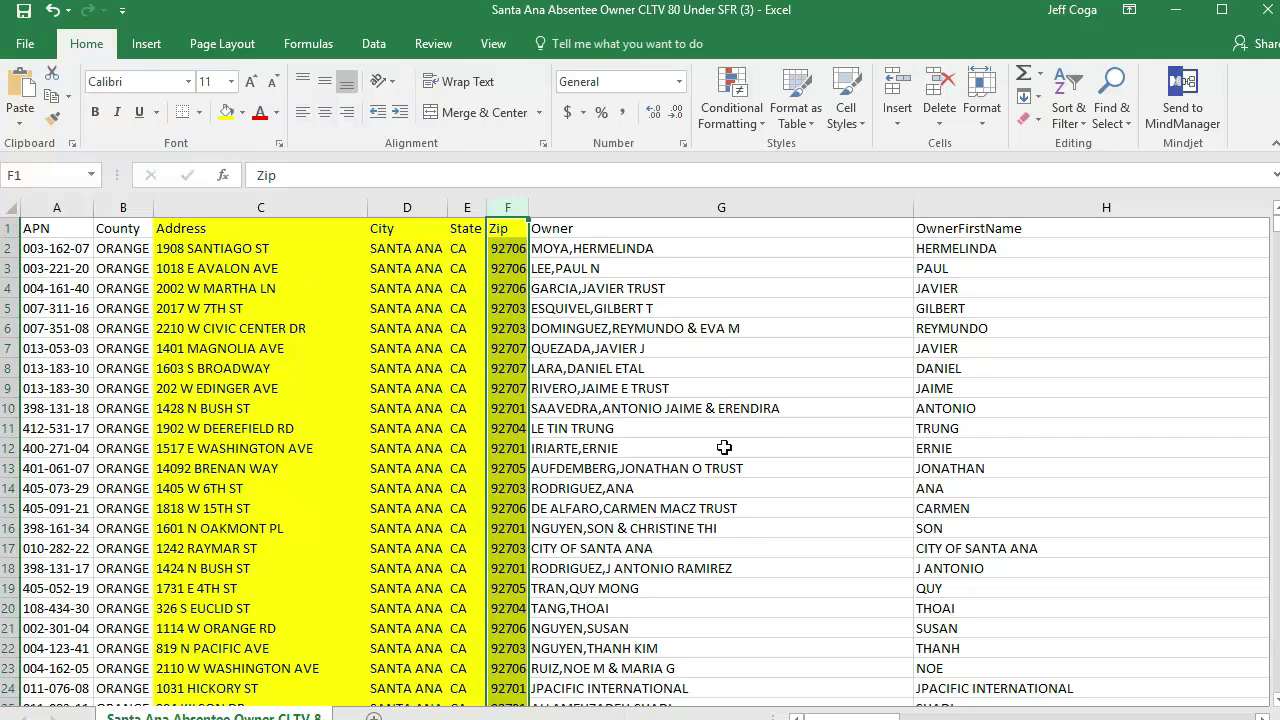
# Step: Highlight the OwnerFirstName, OwnerLastName, OwnerSpouseFirstName and Owner2 columns with the standard blue fill
pyautogui.moveTo(851, 716); pyautogui.dragTo(905, 716)
pyautogui.click(641, 213)
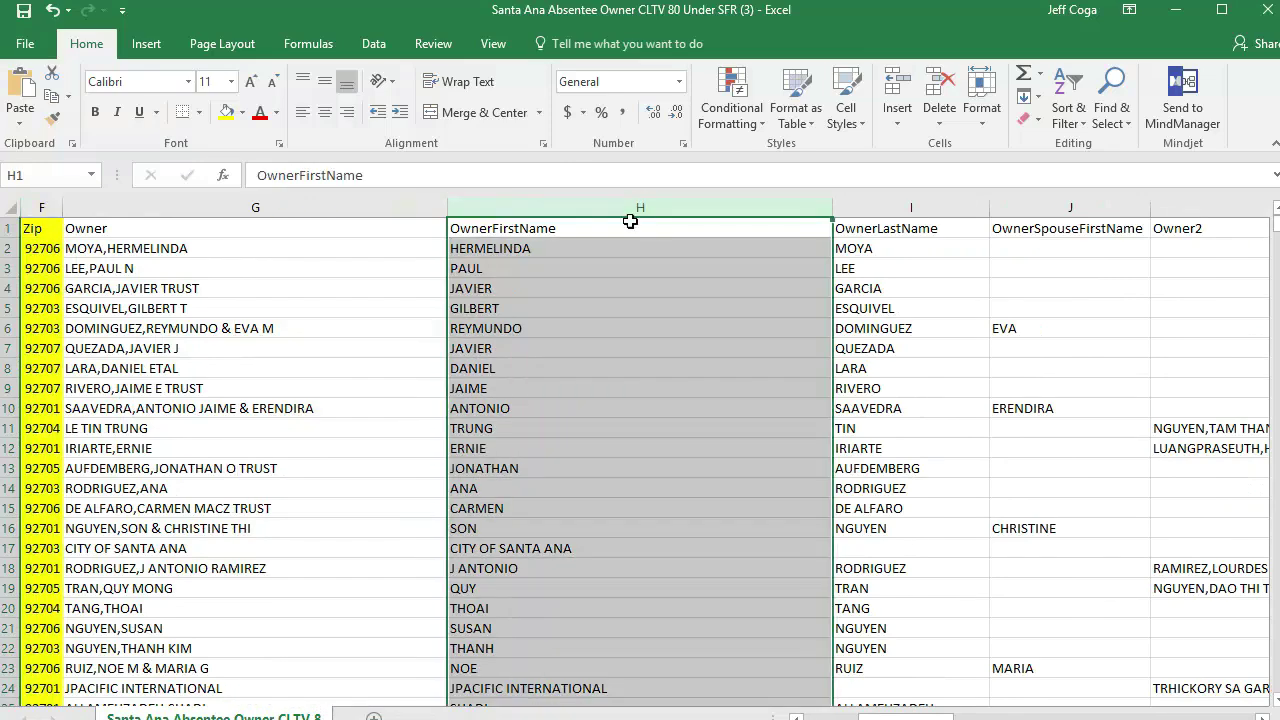
pyautogui.click(243, 112)
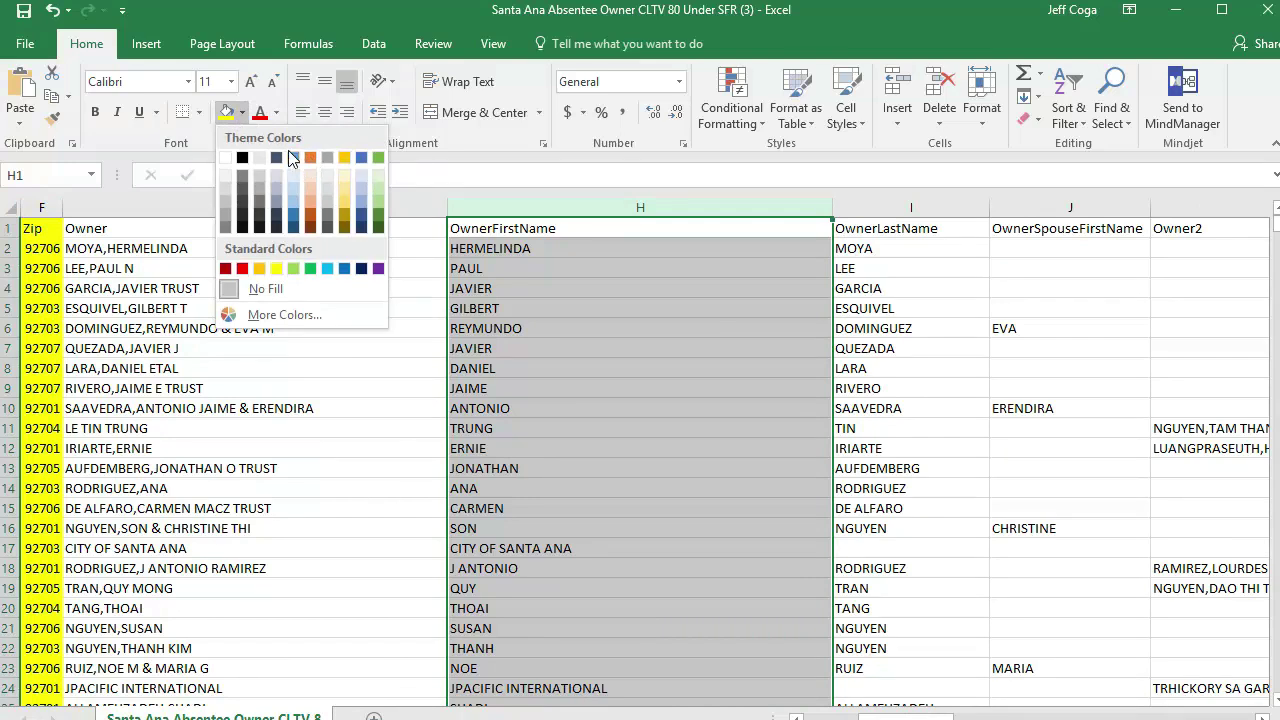
pyautogui.click(344, 270)
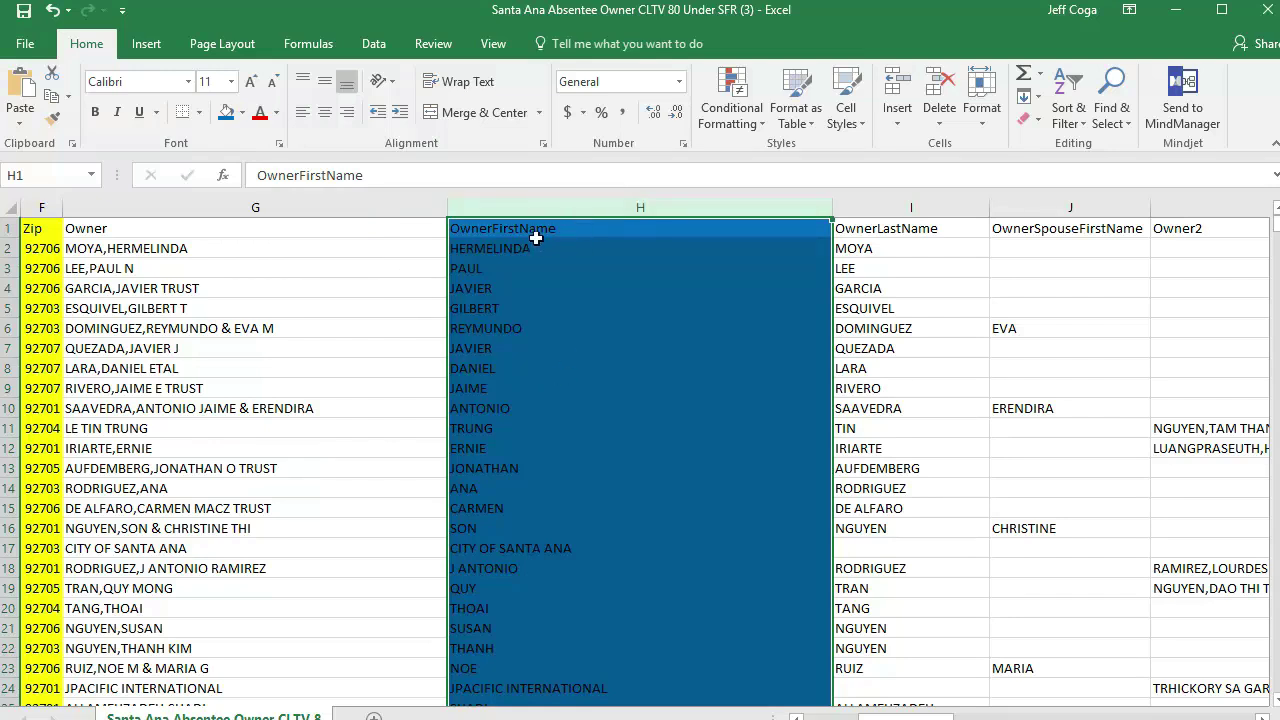
pyautogui.click(856, 207)
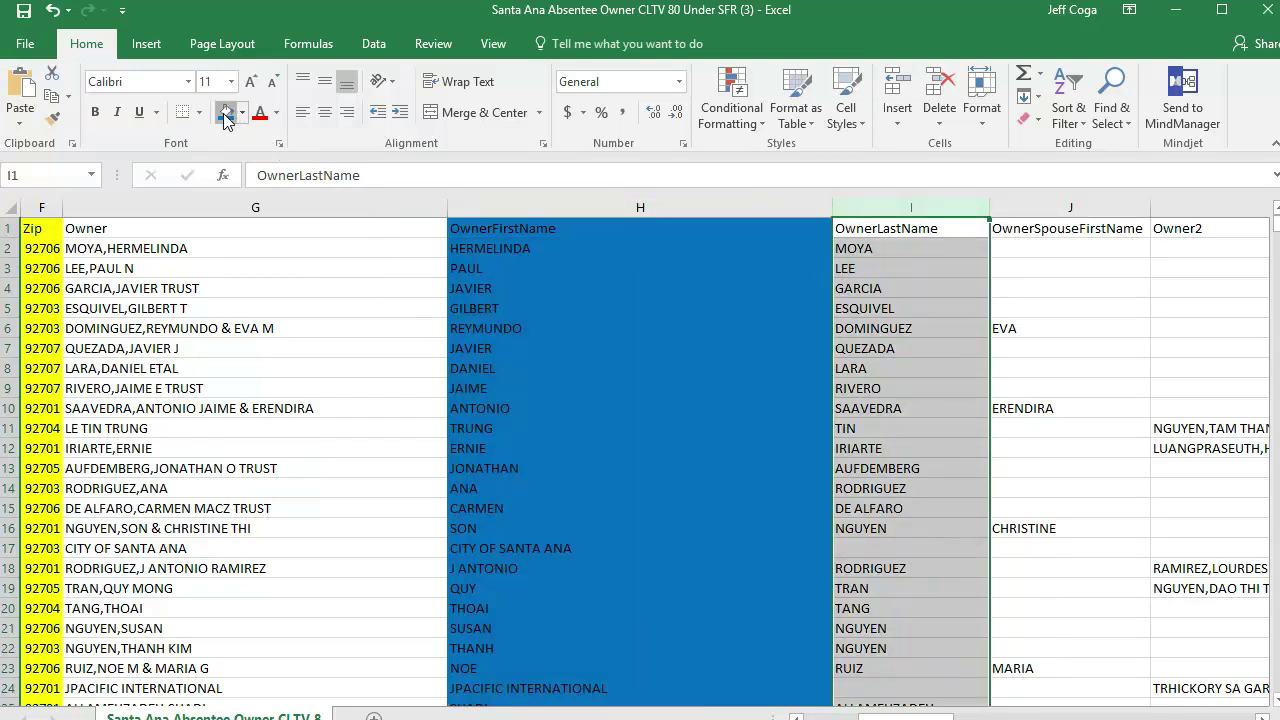
pyautogui.moveTo(905, 716)
pyautogui.mouseDown()
pyautogui.moveTo(930, 716)
pyautogui.moveTo(912, 716)
pyautogui.mouseUp()
pyautogui.click(1016, 207)
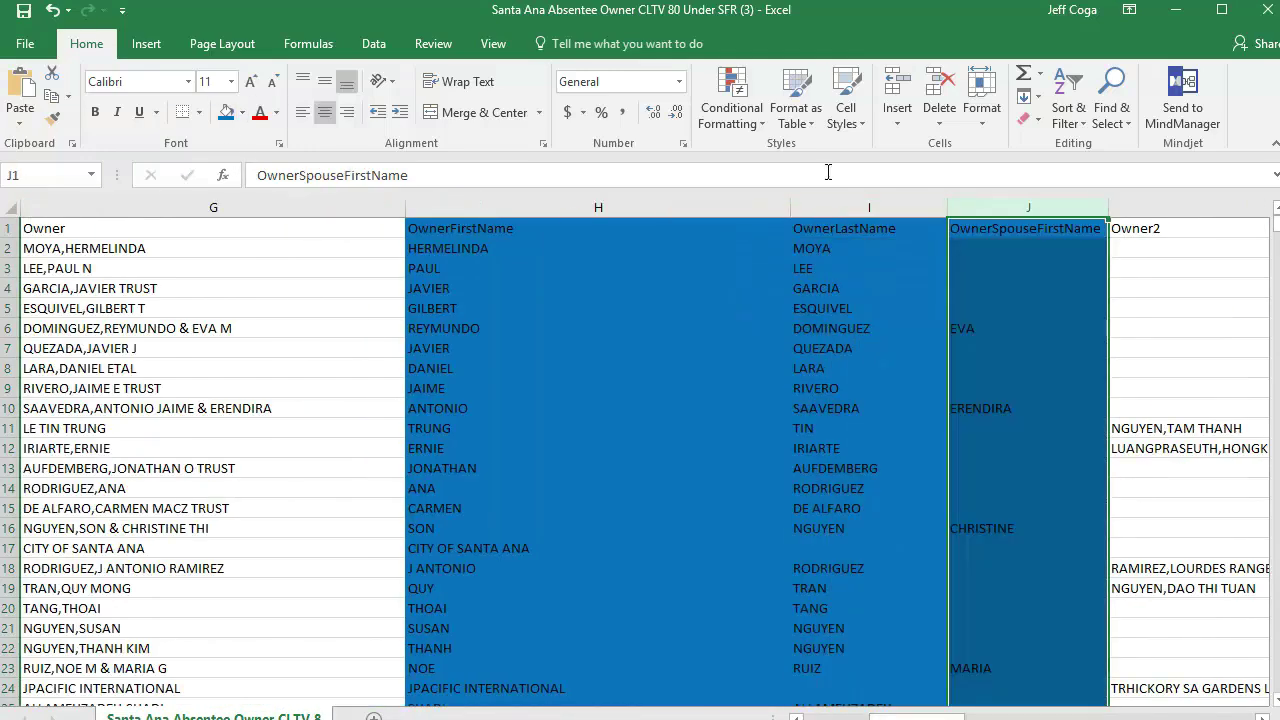
pyautogui.keyDown('ctrl'); pyautogui.click(1180, 207); pyautogui.keyUp('ctrl')
# Step: Highlight the OwnerAddress and OwnerCity columns with the gold theme fill
pyautogui.hscroll(2, 571, 391)
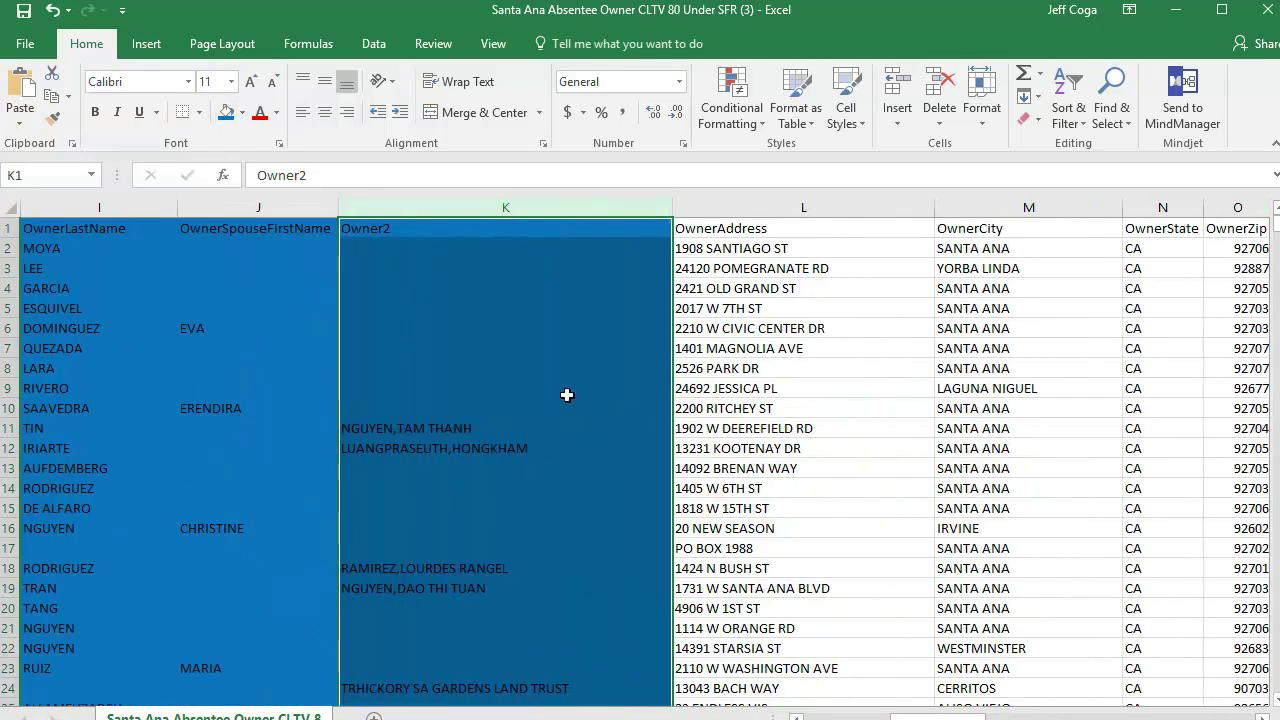
pyautogui.keyDown('ctrl'); pyautogui.click(765, 207); pyautogui.keyUp('ctrl')
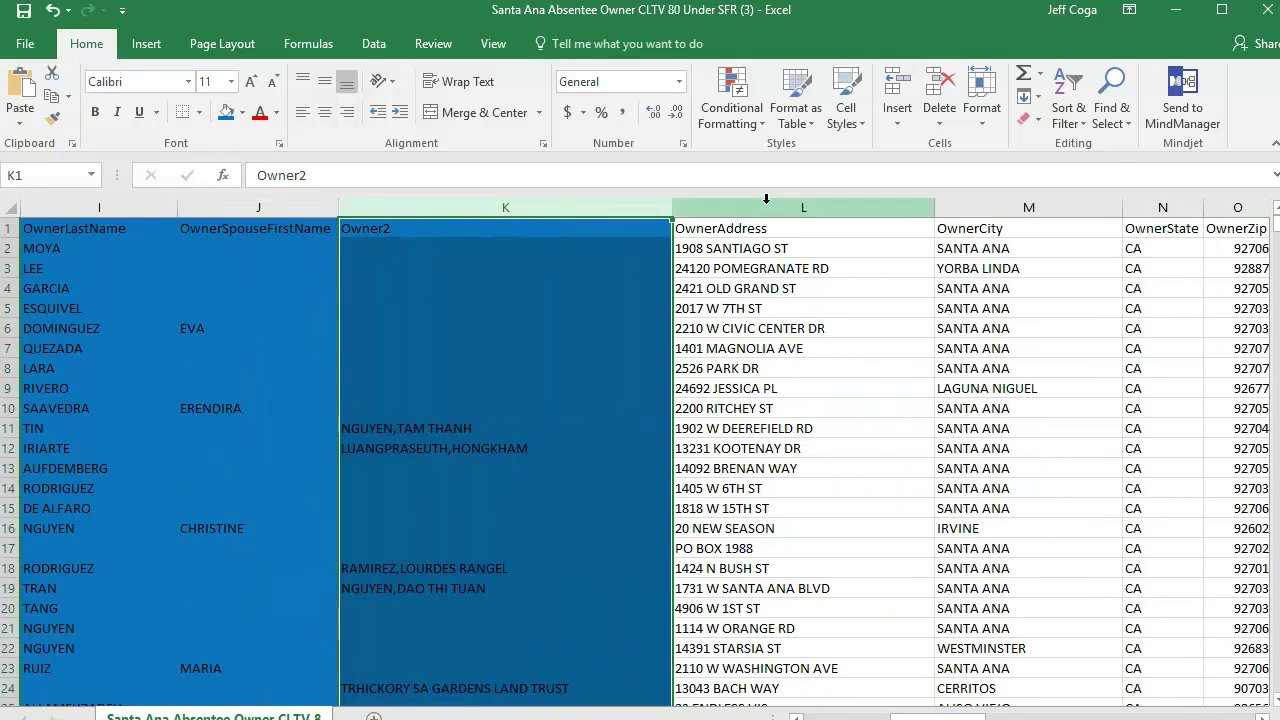
pyautogui.click(242, 112)
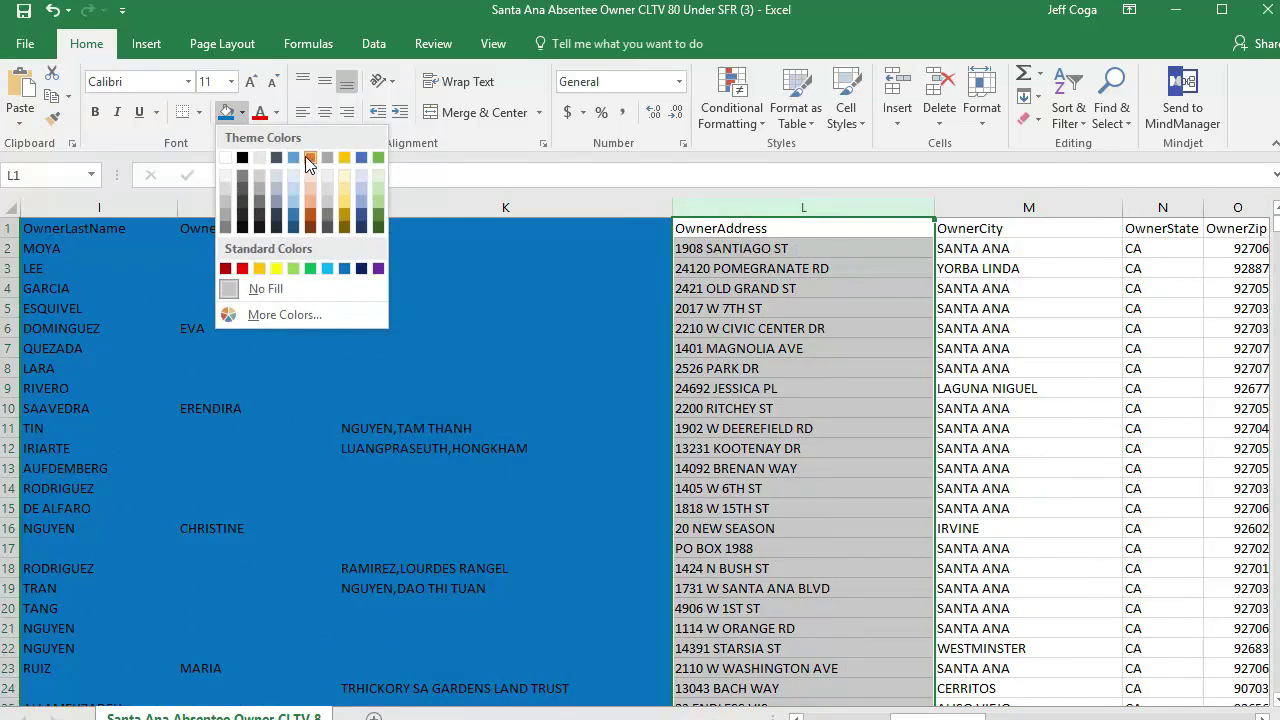
pyautogui.click(344, 159)
pyautogui.click(1028, 207)
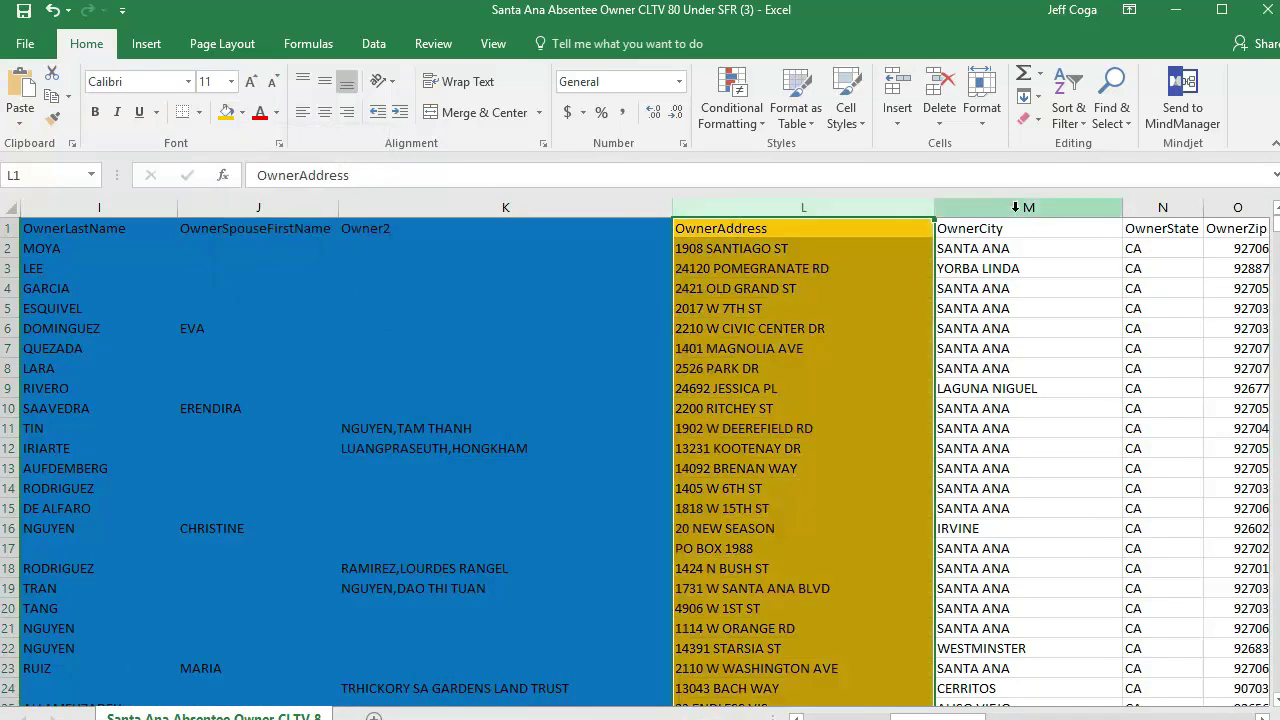
pyautogui.click(226, 112)
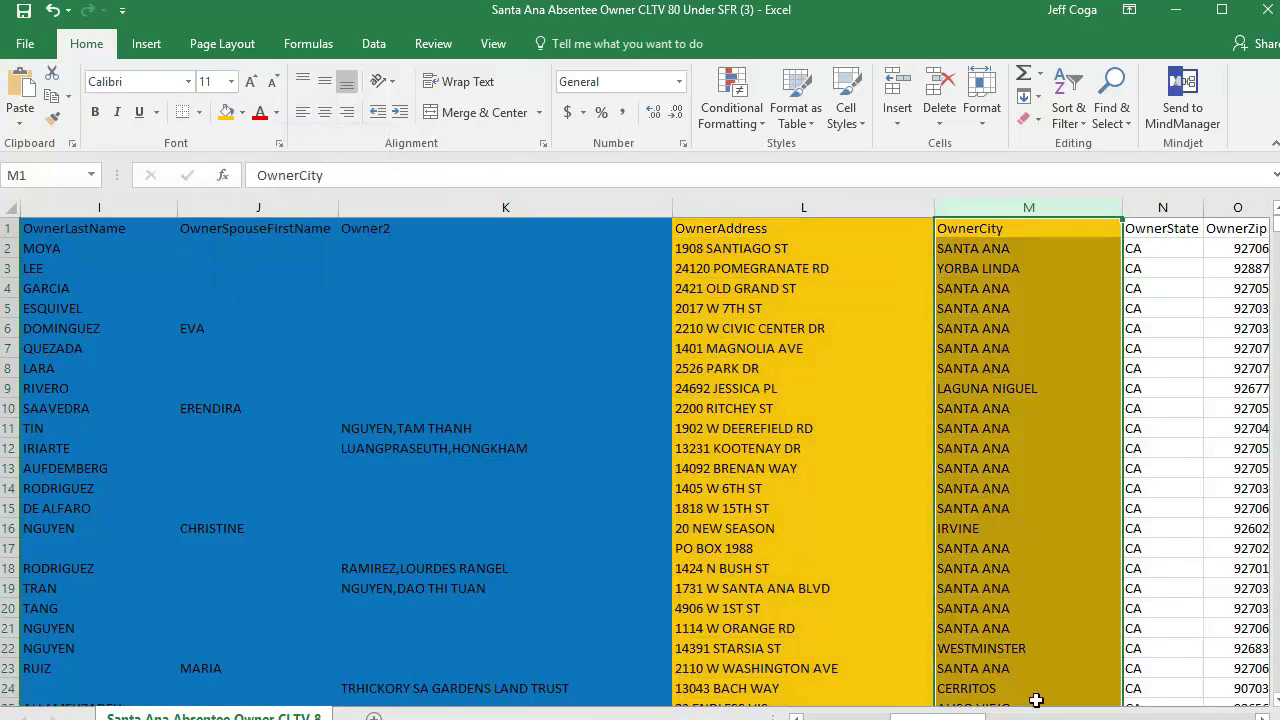
# Step: Highlight the OwnerState and OwnerZip columns with the same gold fill as OwnerAddress and OwnerCity
pyautogui.moveTo(925, 716); pyautogui.dragTo(945, 716)
pyautogui.click(1033, 208)
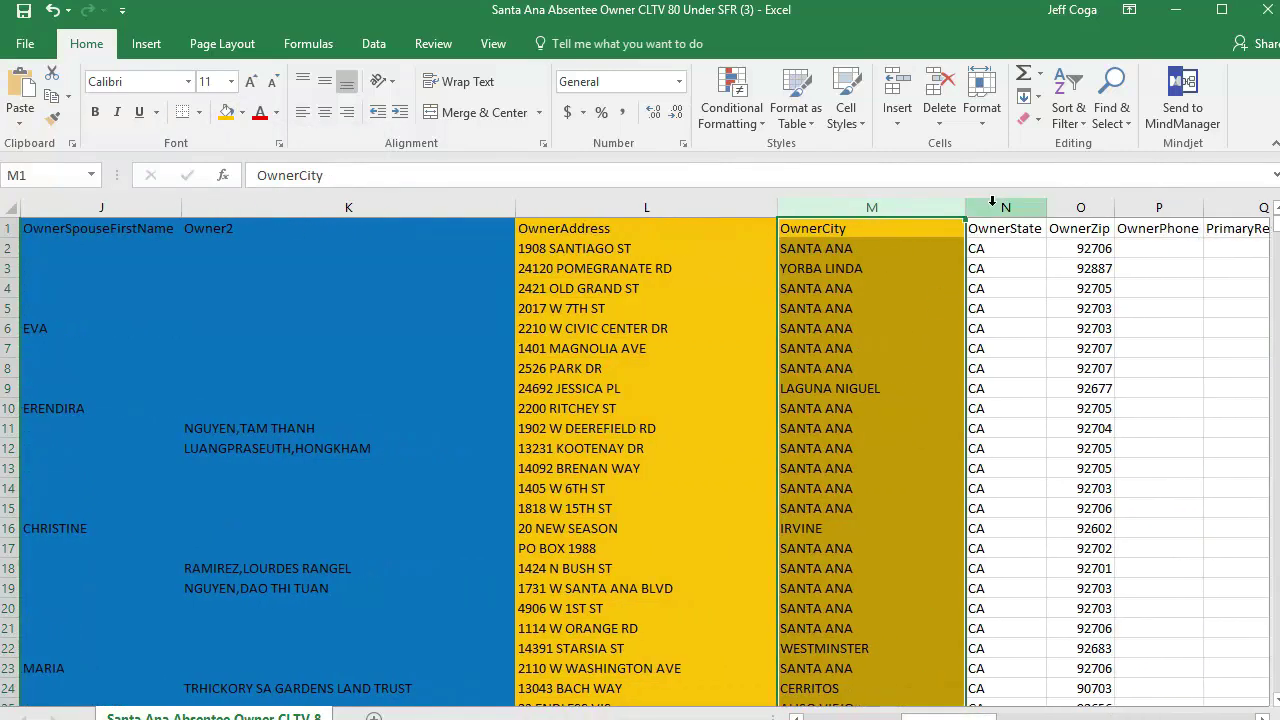
pyautogui.moveTo(1033, 208); pyautogui.dragTo(1060, 208)
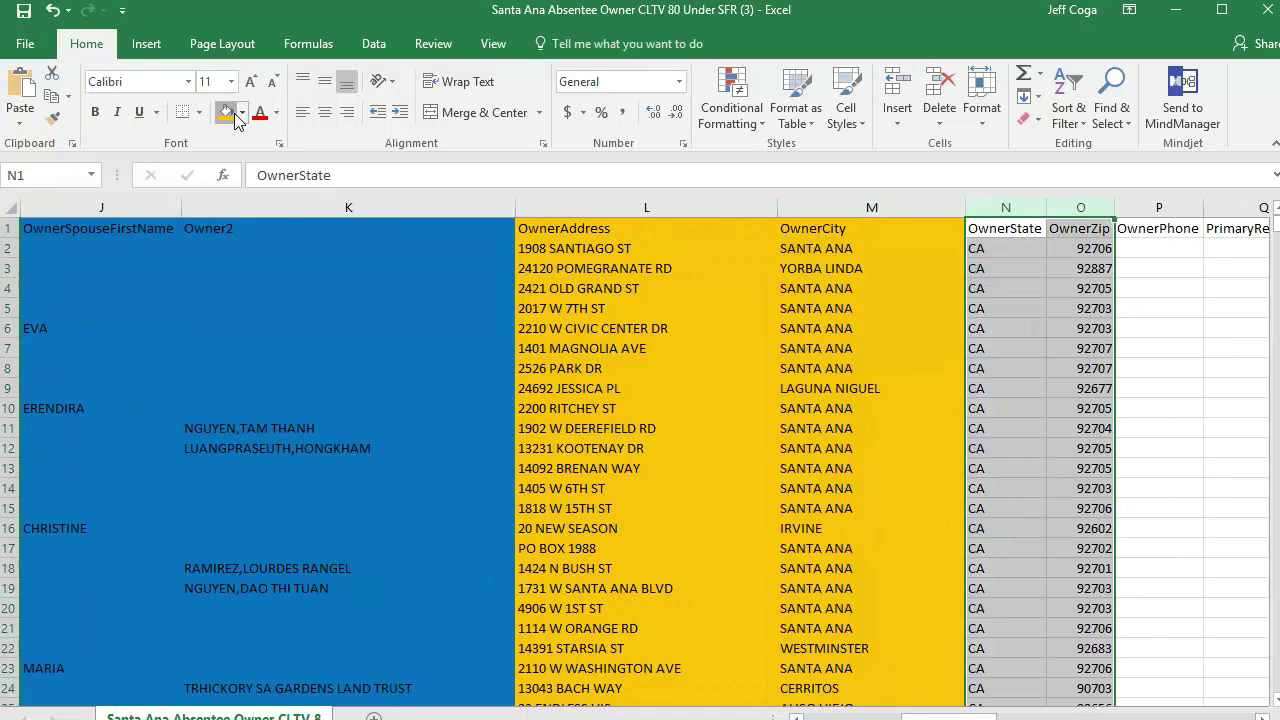
pyautogui.click(226, 112)
# Step: Review the financial columns by selecting TransferAmount, FirstLoanAmount, SecondLoanLender, EstimatedTotalLoanBalance and EstimatedValue one at a time
pyautogui.moveTo(945, 716); pyautogui.dragTo(1248, 710)
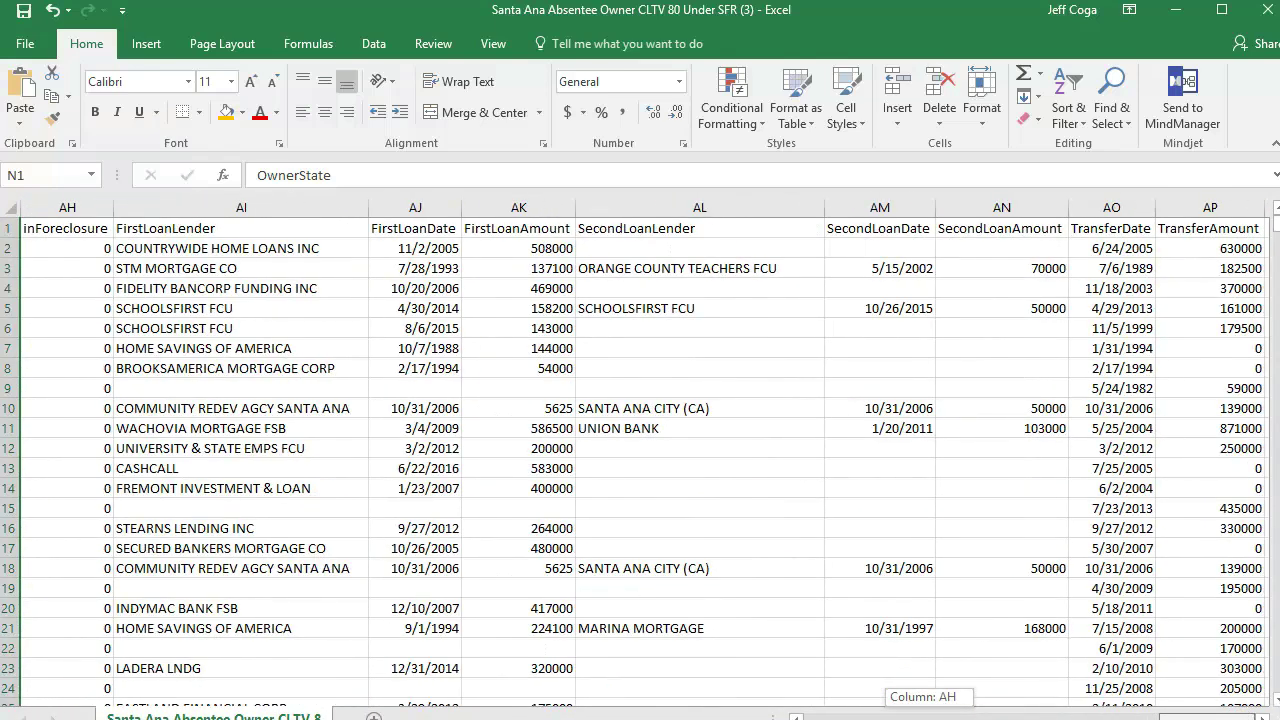
pyautogui.moveTo(1216, 705)
pyautogui.mouseDown()
pyautogui.moveTo(1171, 703)
pyautogui.moveTo(1198, 697)
pyautogui.mouseUp()
pyautogui.click(1210, 207)
pyautogui.click(551, 208)
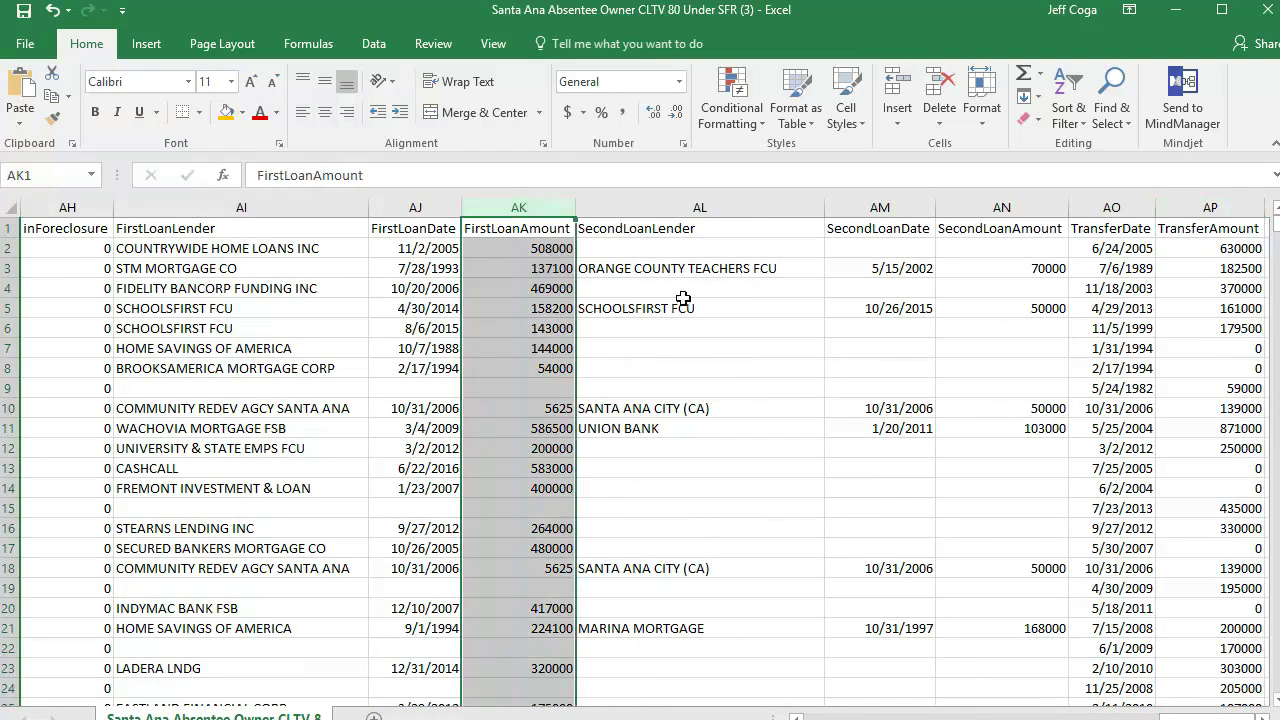
pyautogui.click(716, 208)
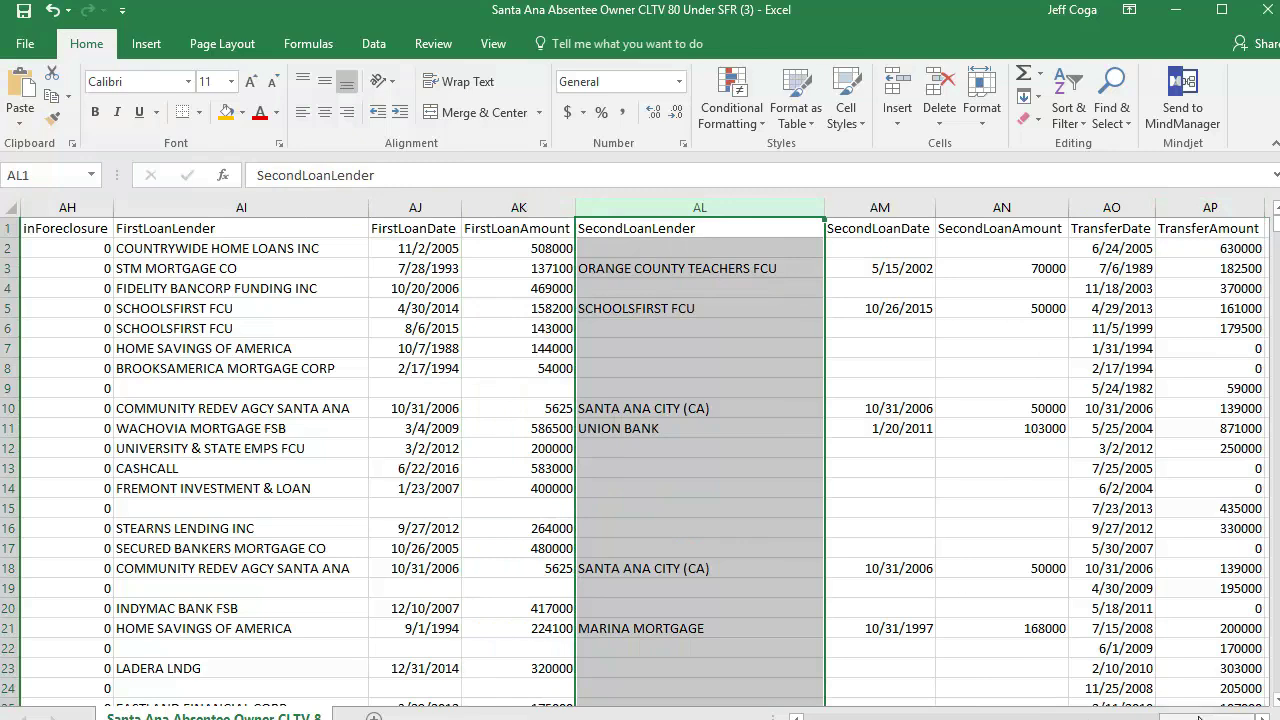
pyautogui.moveTo(1199, 717); pyautogui.dragTo(1066, 717)
pyautogui.click(790, 208)
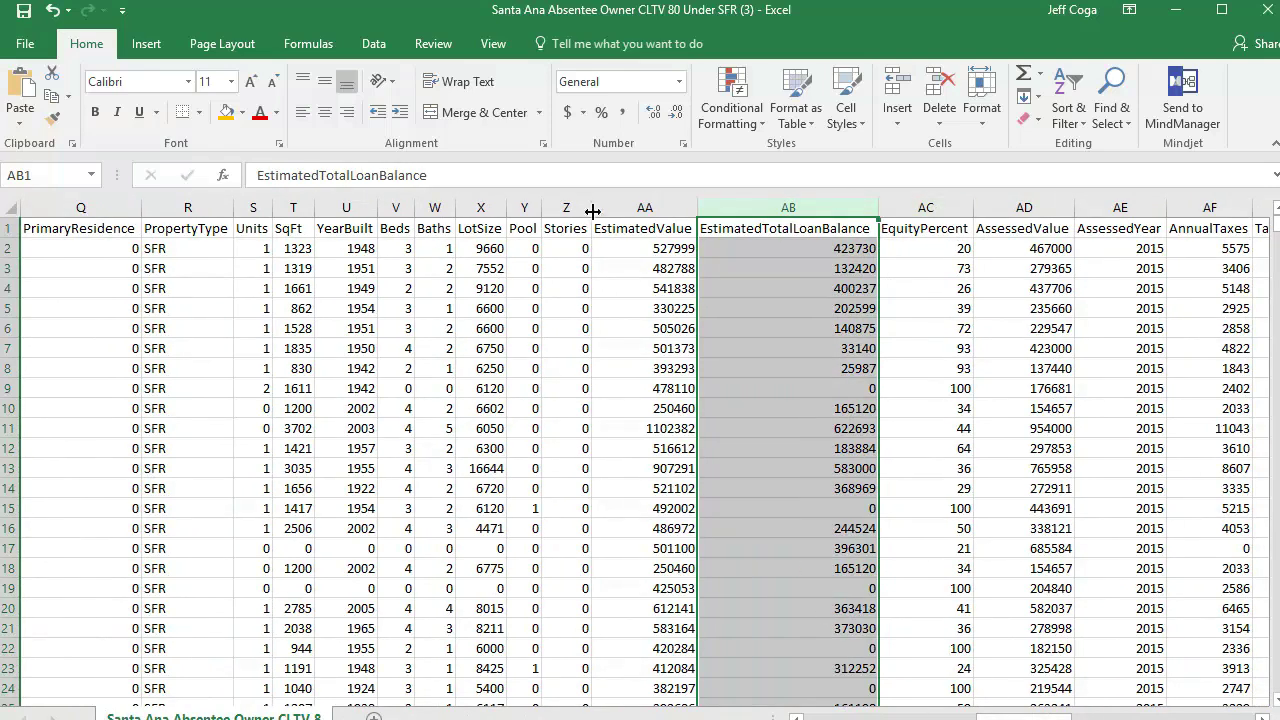
pyautogui.click(645, 208)
# Step: Go over the yellow property Address, City, State and Zip headers and select those four columns together
pyautogui.moveTo(980, 716); pyautogui.dragTo(852, 717)
pyautogui.click(228, 234)
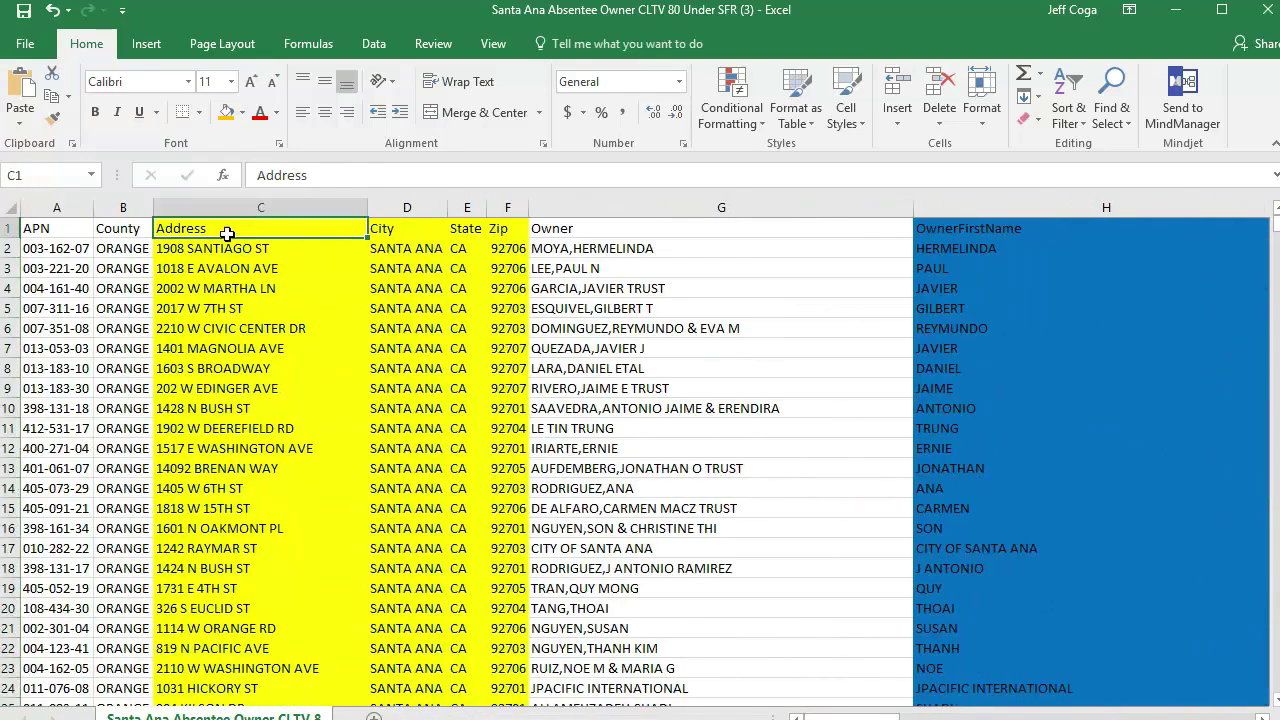
pyautogui.click(395, 230)
pyautogui.click(478, 228)
pyautogui.click(495, 228)
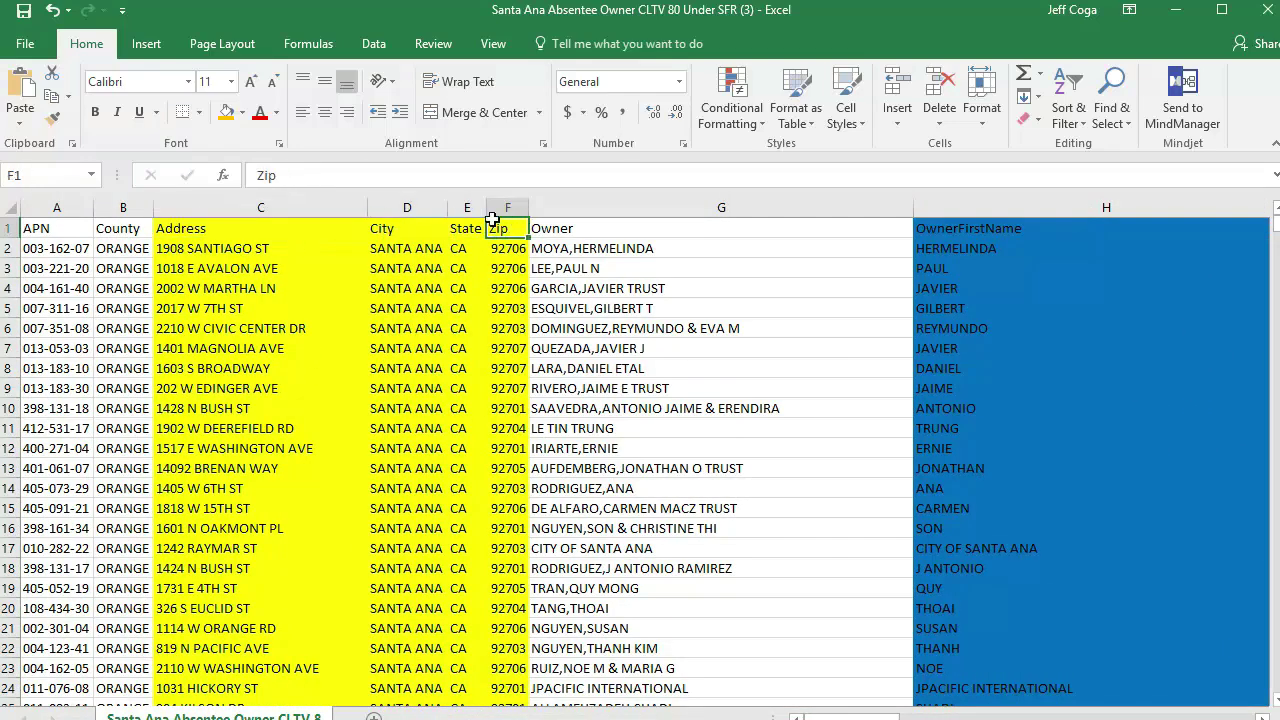
pyautogui.moveTo(505, 207); pyautogui.dragTo(262, 208)
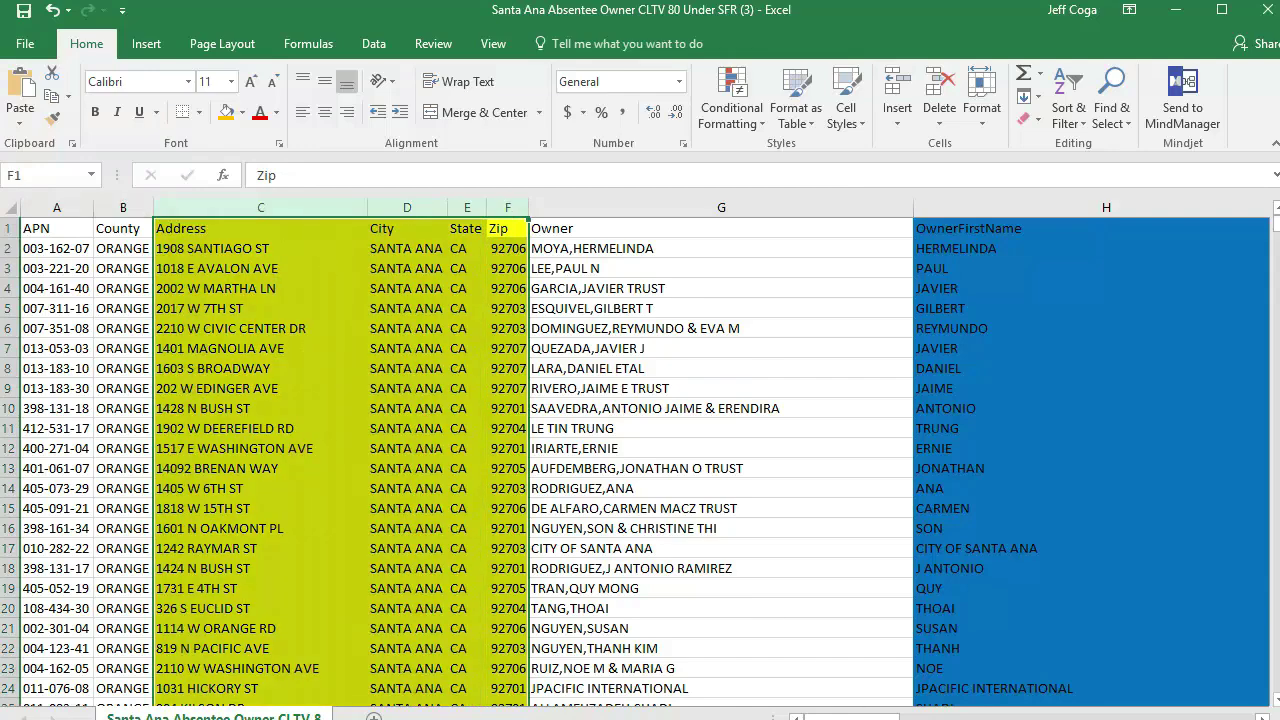
# Step: Go through the blue columns from OwnerFirstName to Owner2 one at a time, and select the gold OwnerAddress to OwnerZip columns together
pyautogui.moveTo(850, 717); pyautogui.dragTo(900, 717)
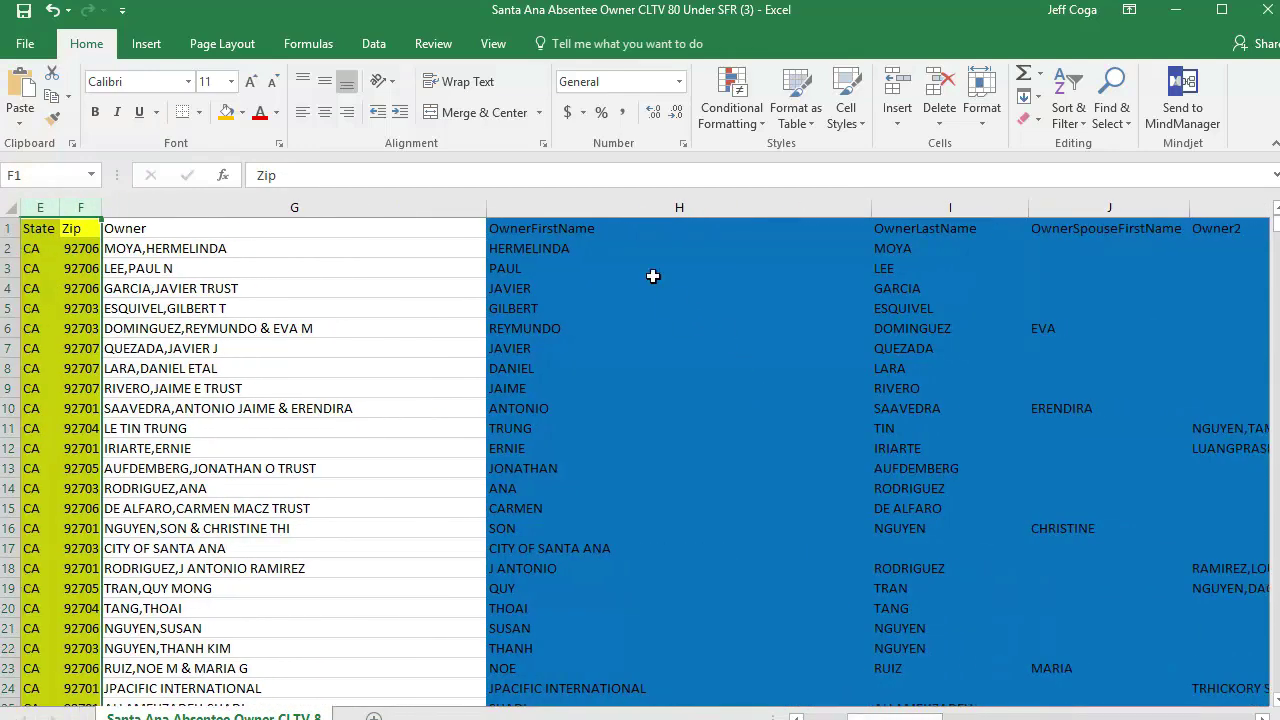
pyautogui.click(679, 207)
pyautogui.click(920, 205)
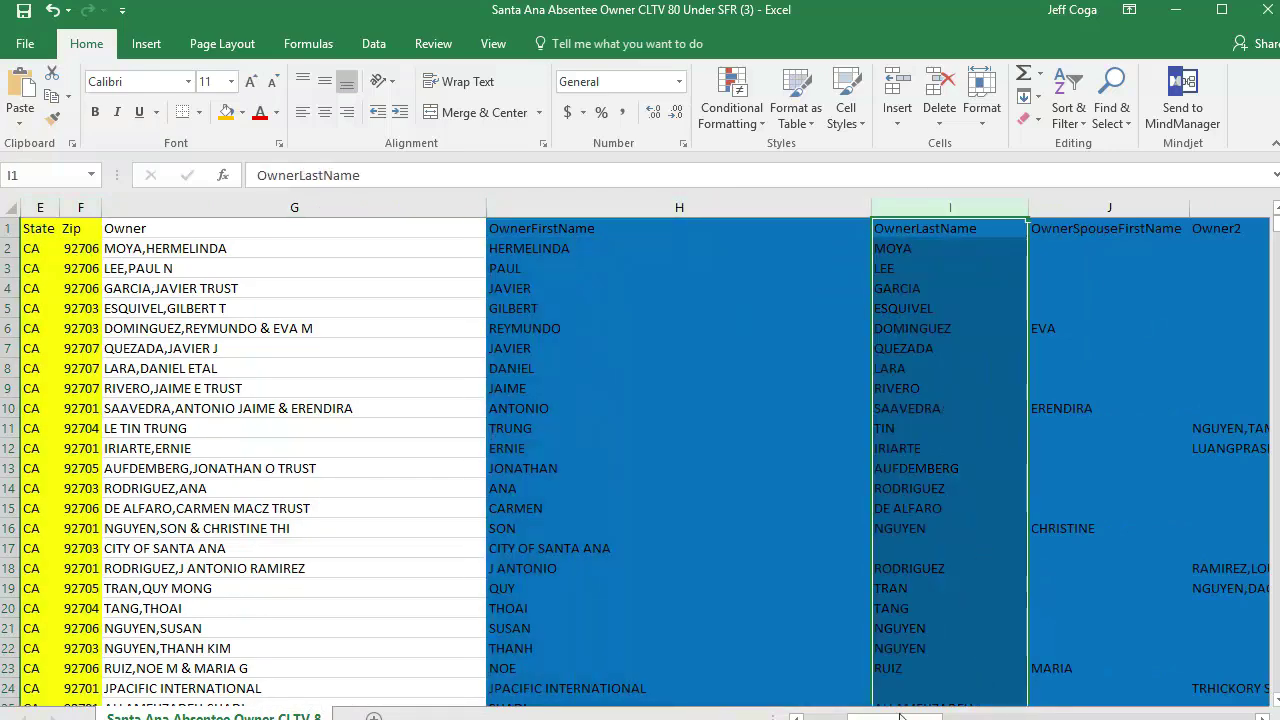
pyautogui.moveTo(900, 717); pyautogui.dragTo(932, 717)
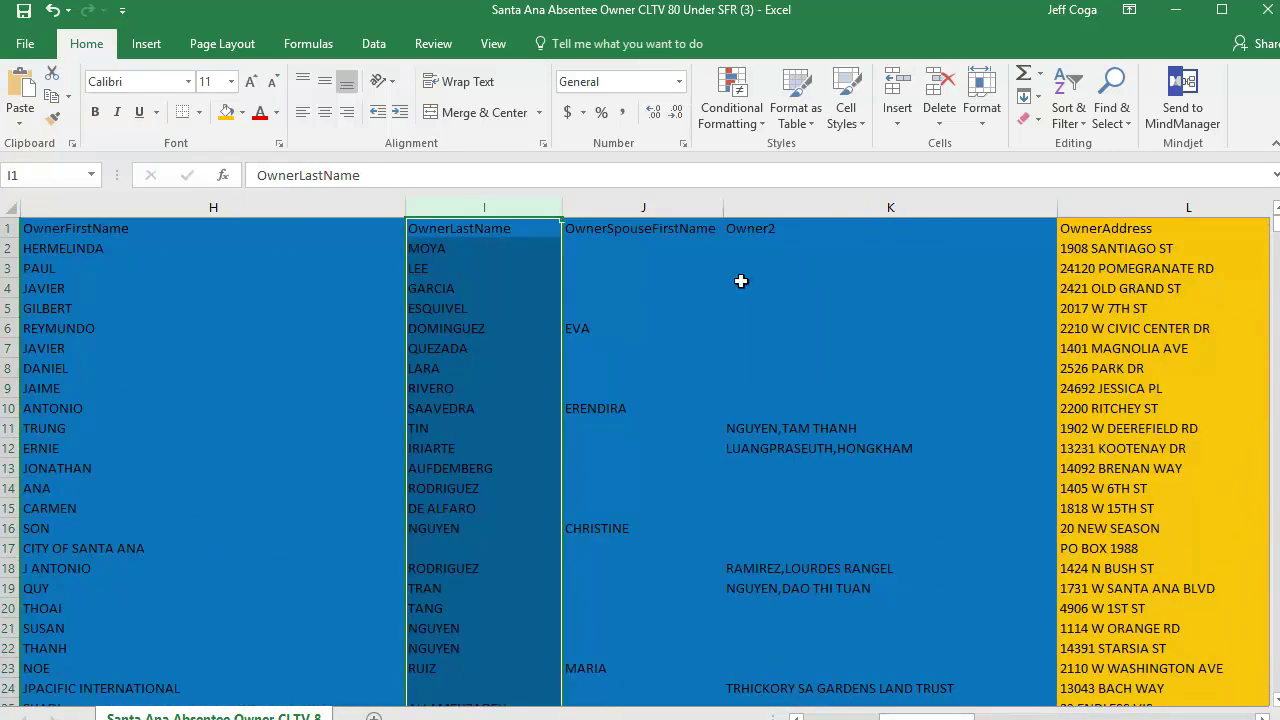
pyautogui.click(659, 202)
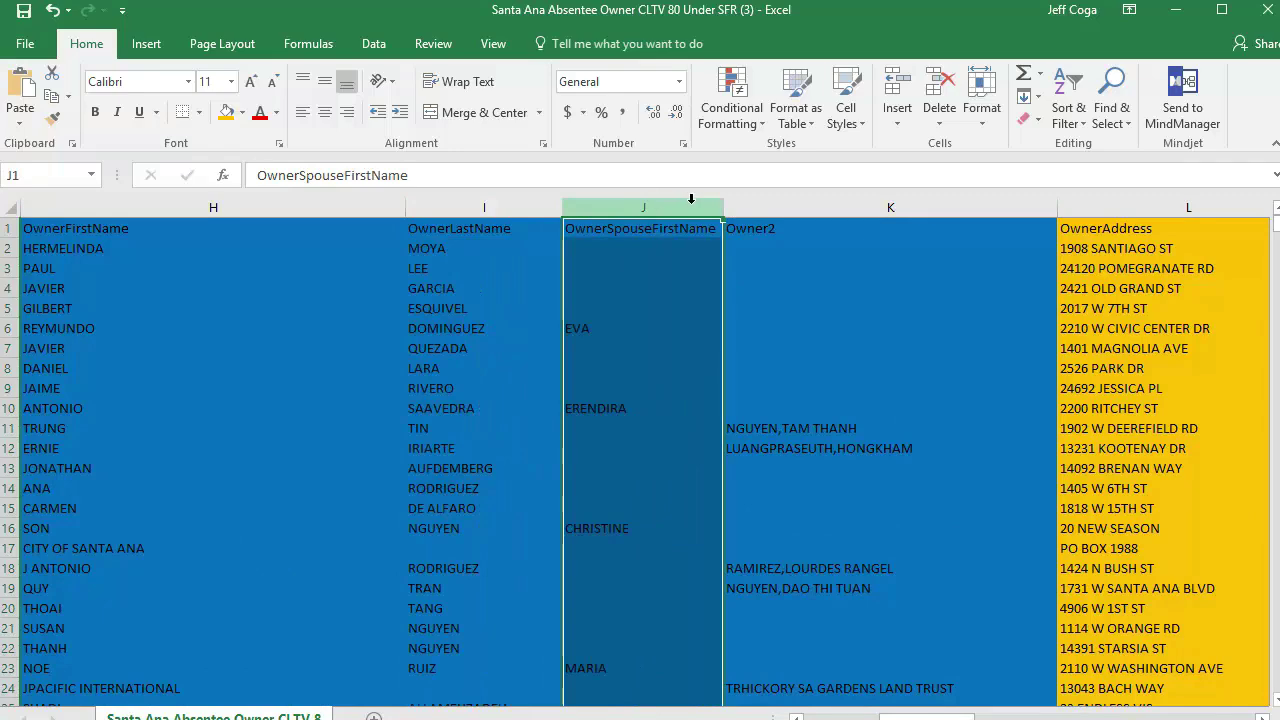
pyautogui.moveTo(690, 198); pyautogui.dragTo(873, 203)
pyautogui.click(873, 203)
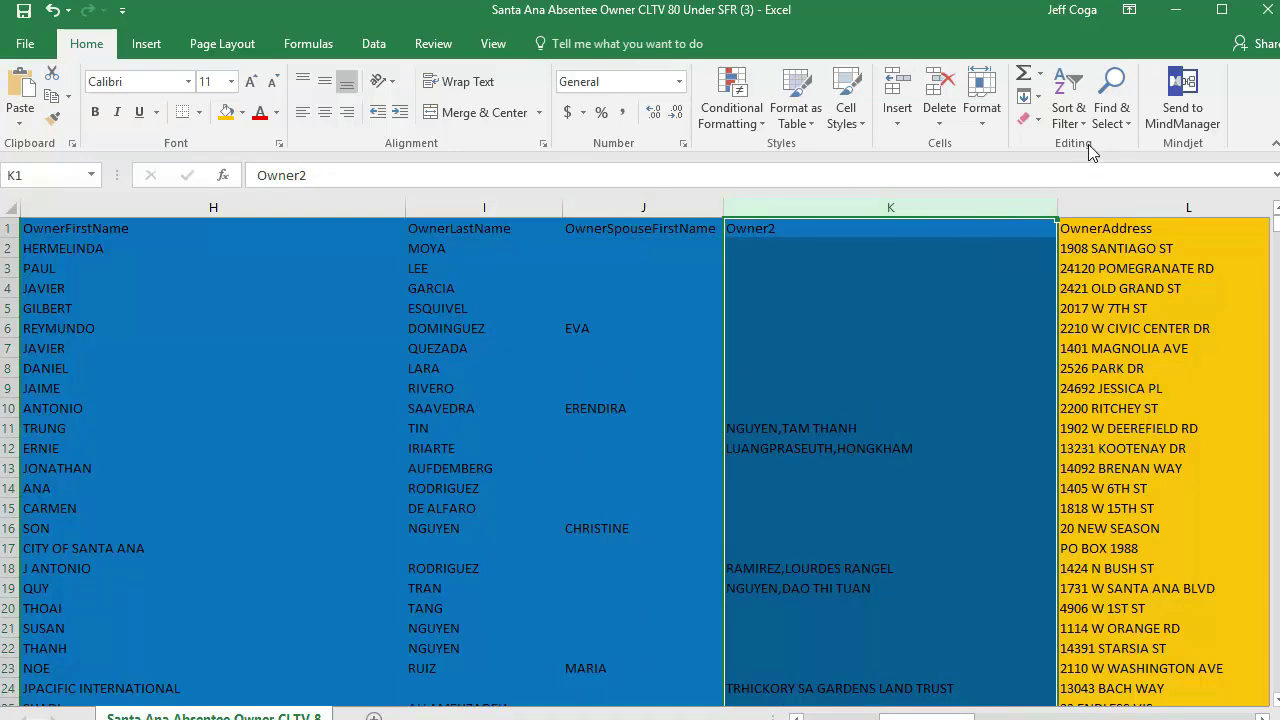
pyautogui.click(1109, 205)
pyautogui.moveTo(1109, 205); pyautogui.dragTo(920, 229)
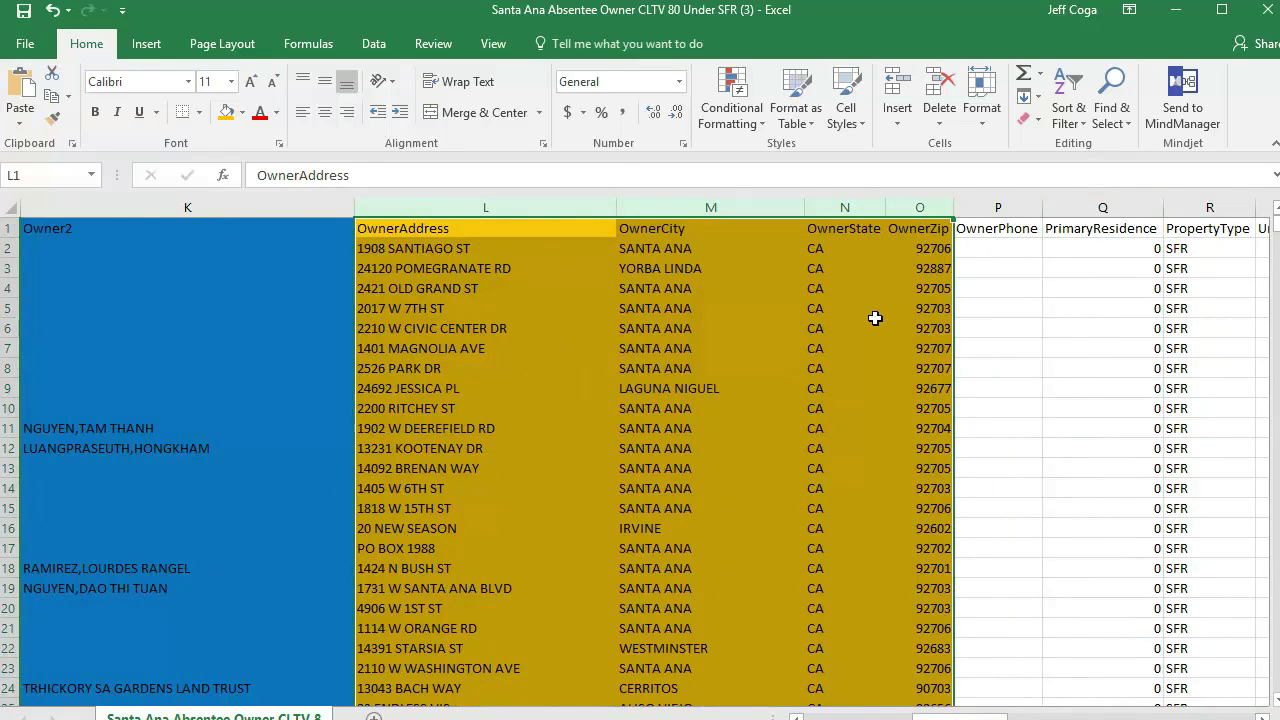